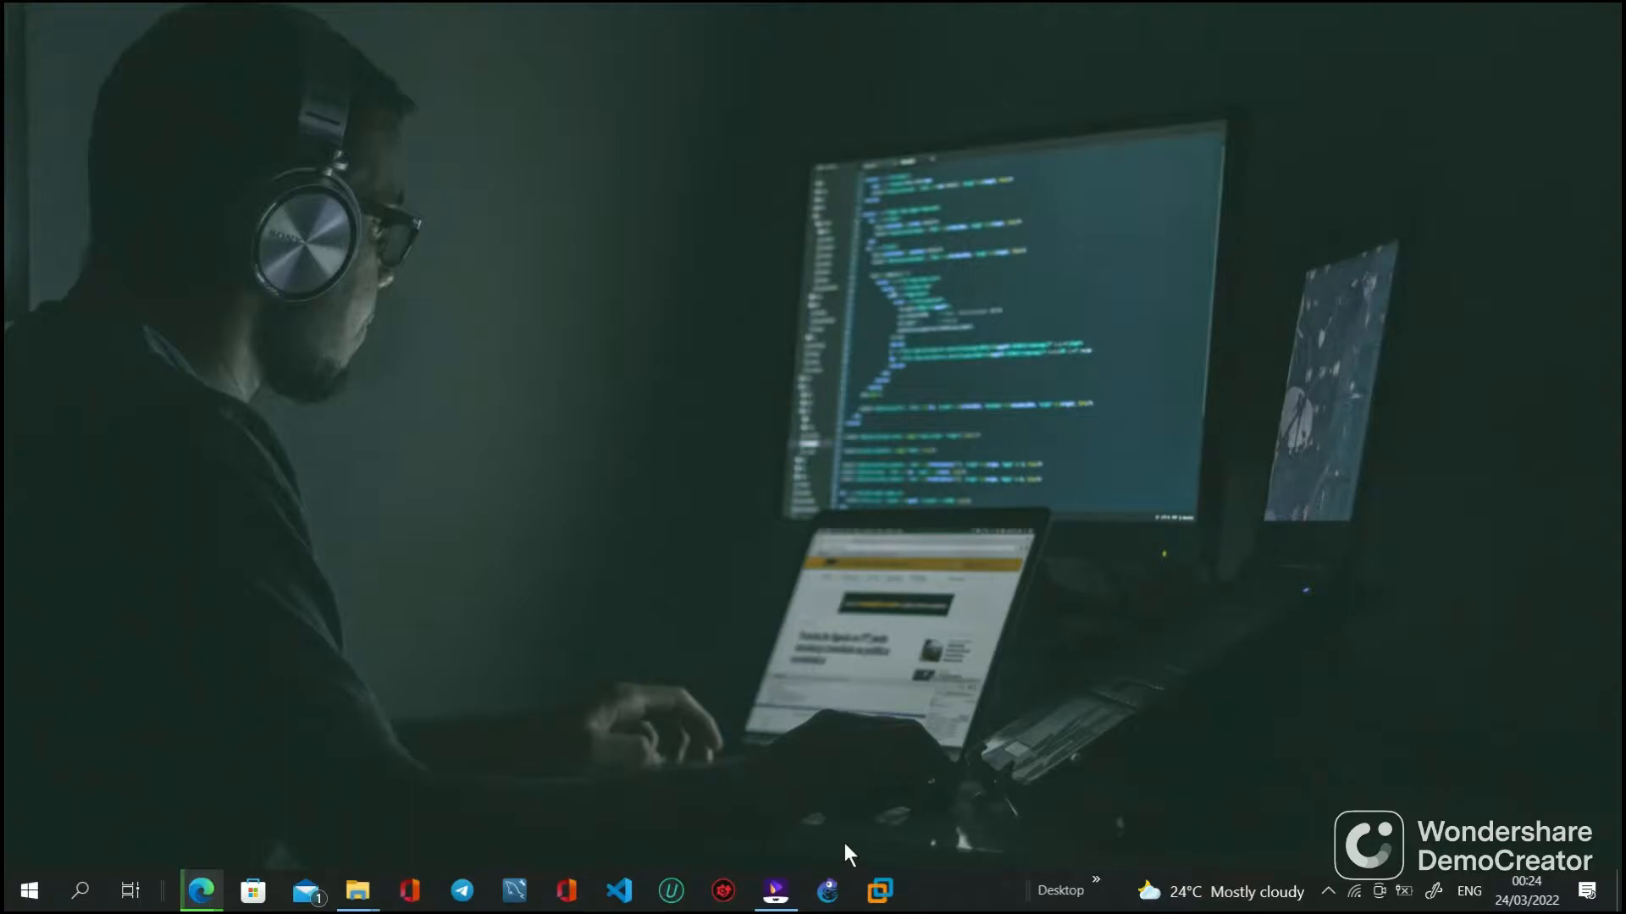
- Launch GNS3, minimise the GNS3 VM window once it starts, and reposition the Project dialog
click(828, 889)
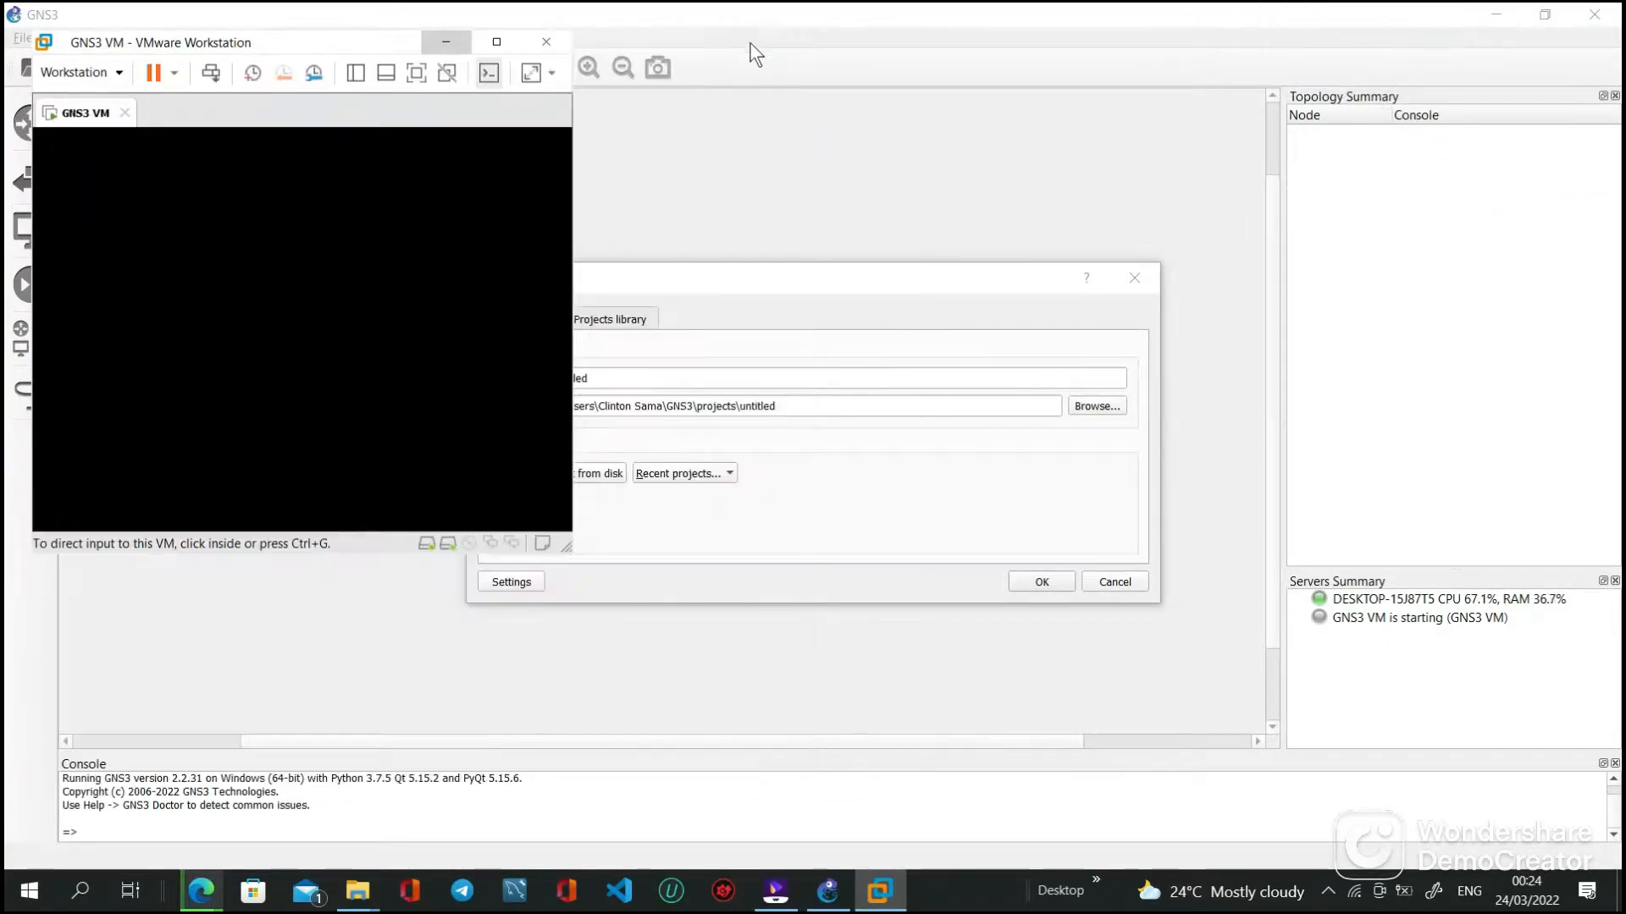
click(446, 42)
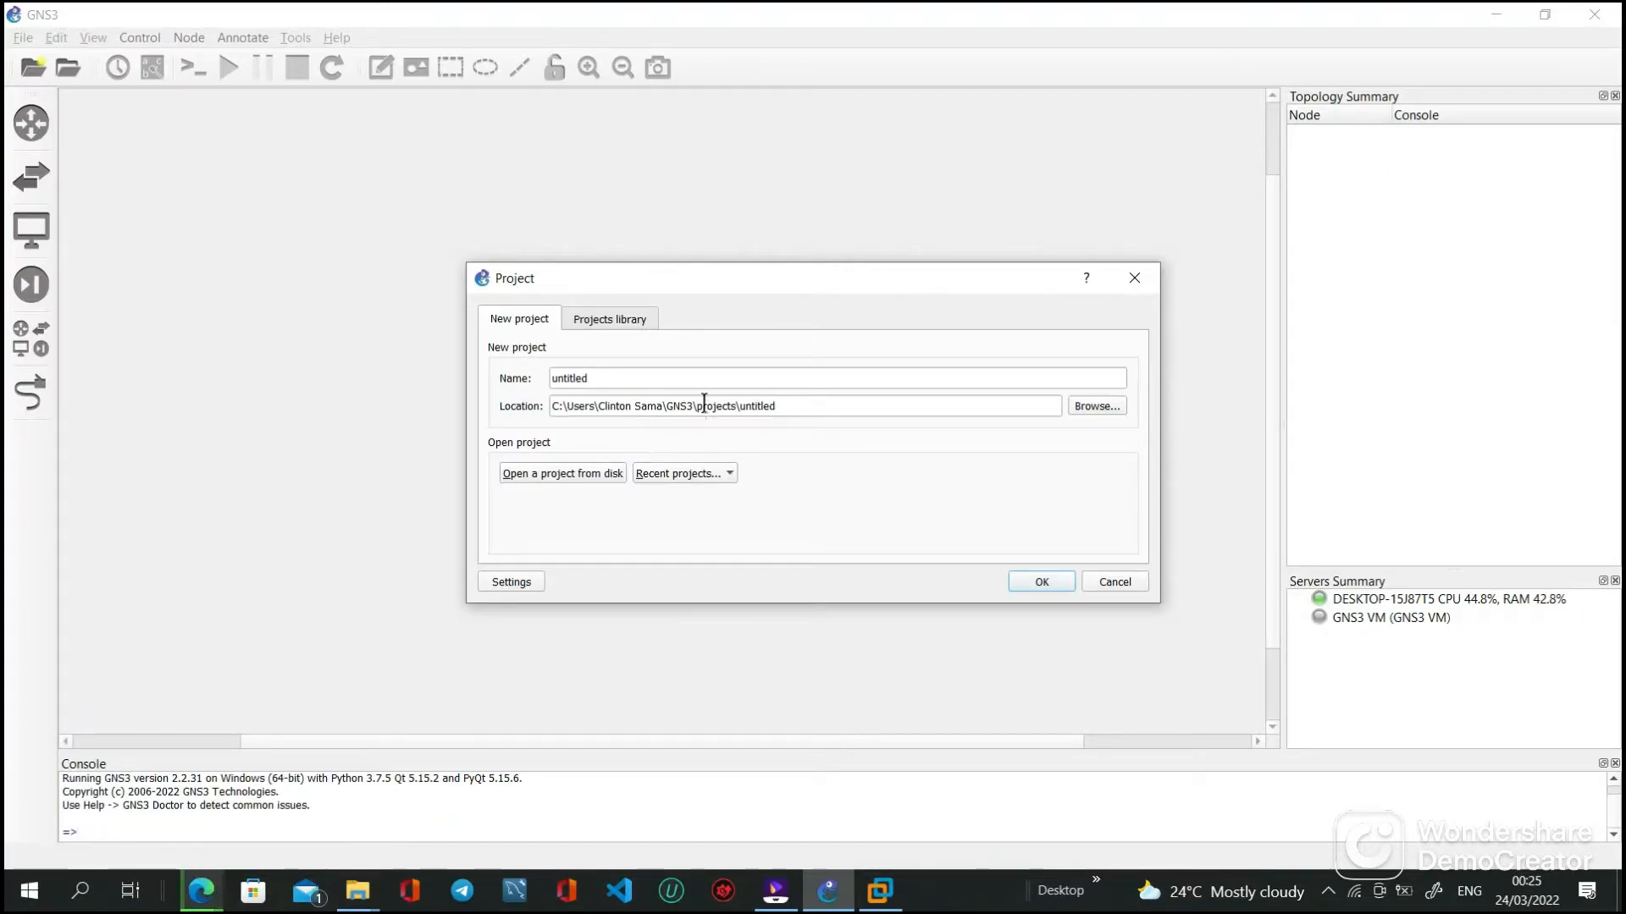
drag(762, 286, 601, 201)
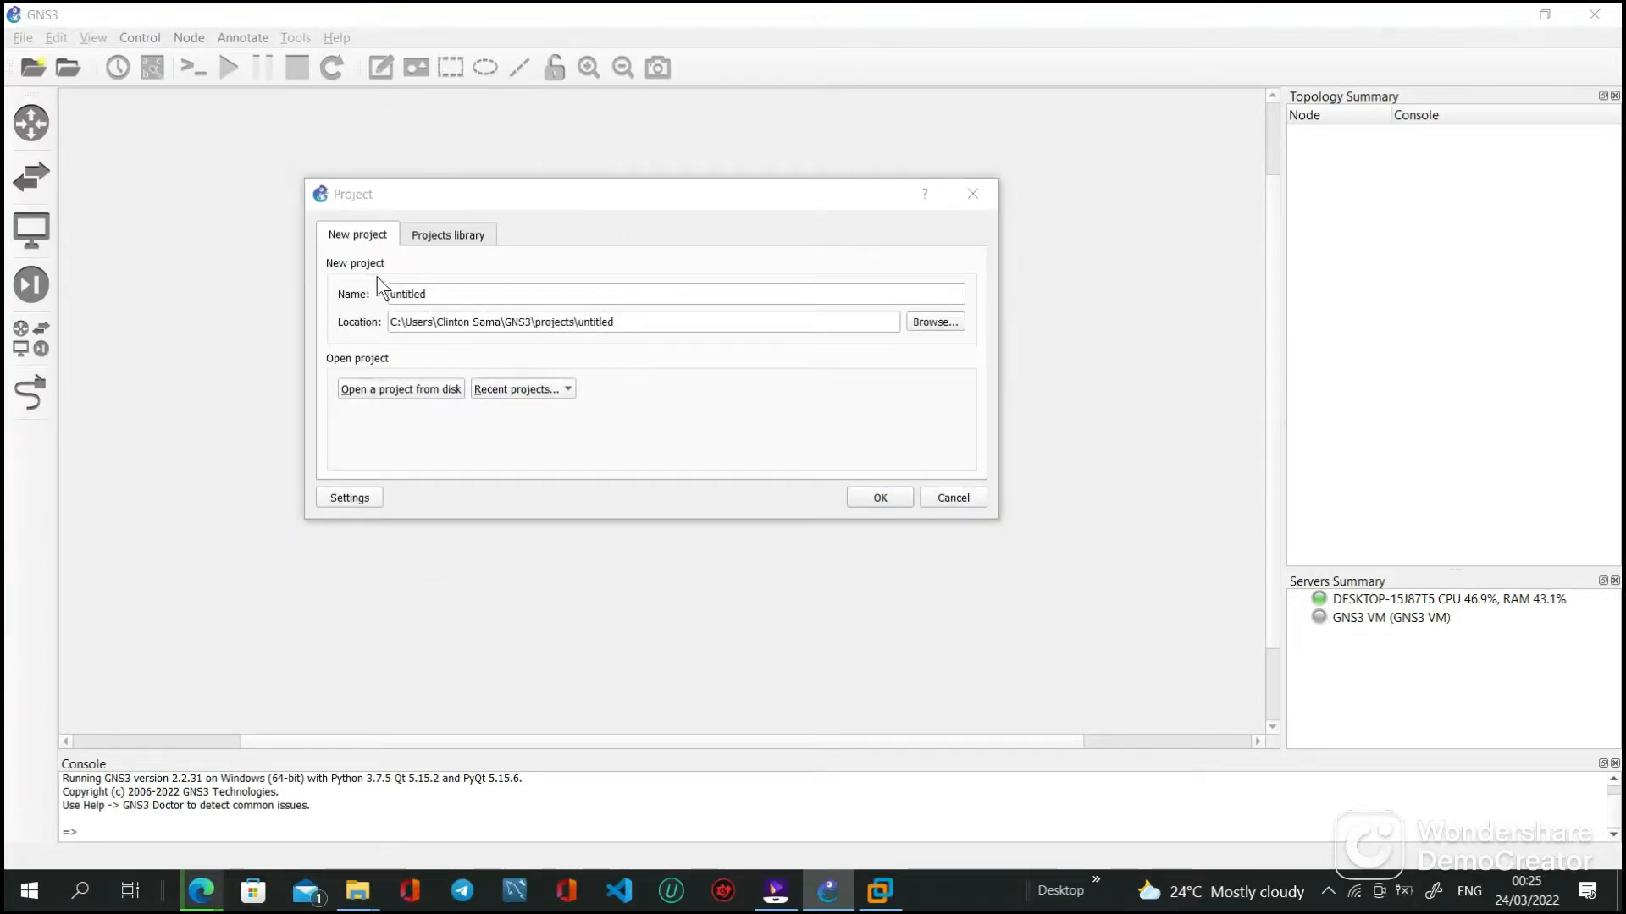
click(445, 297)
key(BackSpace)
key(BackSpace)
key(BackSpace)
key(BackSpace)
key(BackSpace)
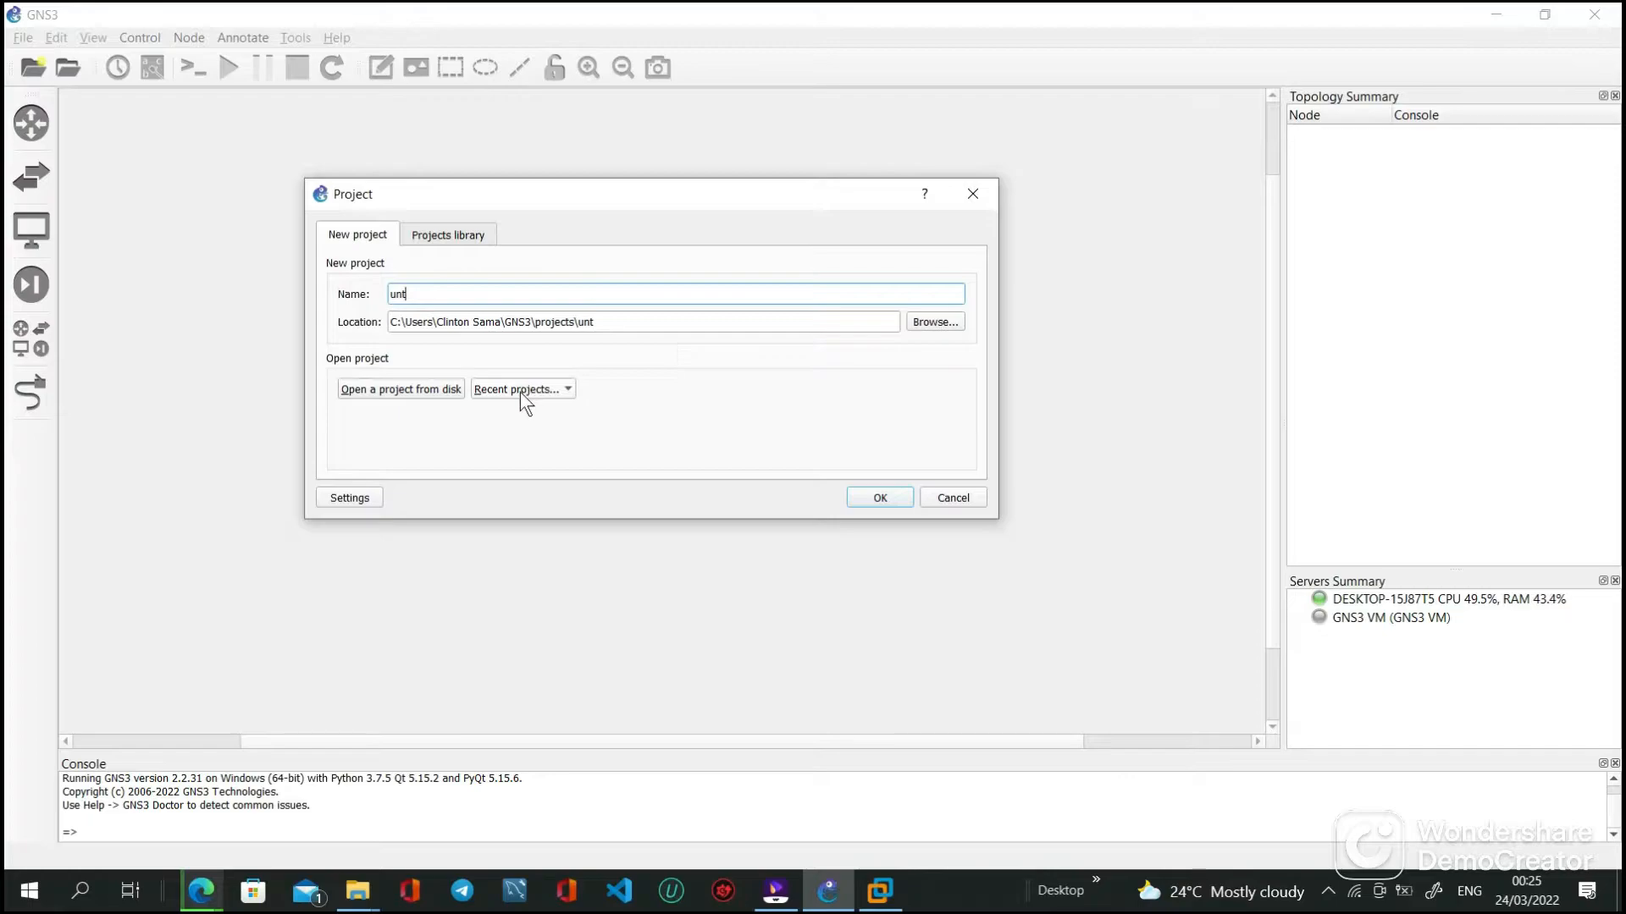
- Look over the recent projects and dismiss the Project dialog without creating a project
click(552, 391)
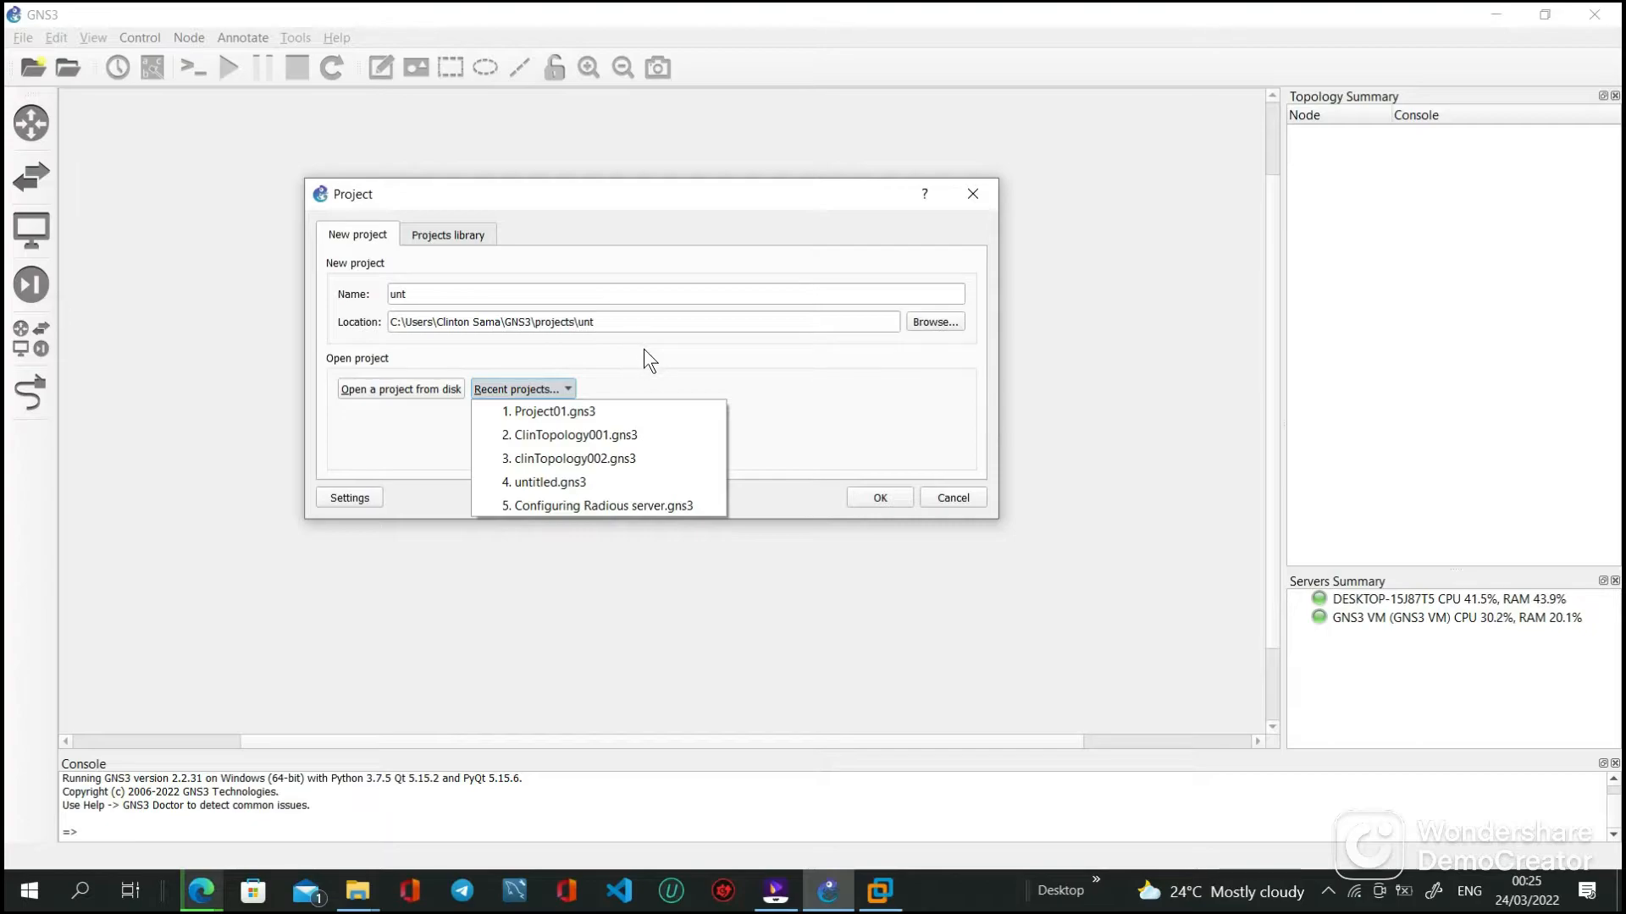
click(735, 353)
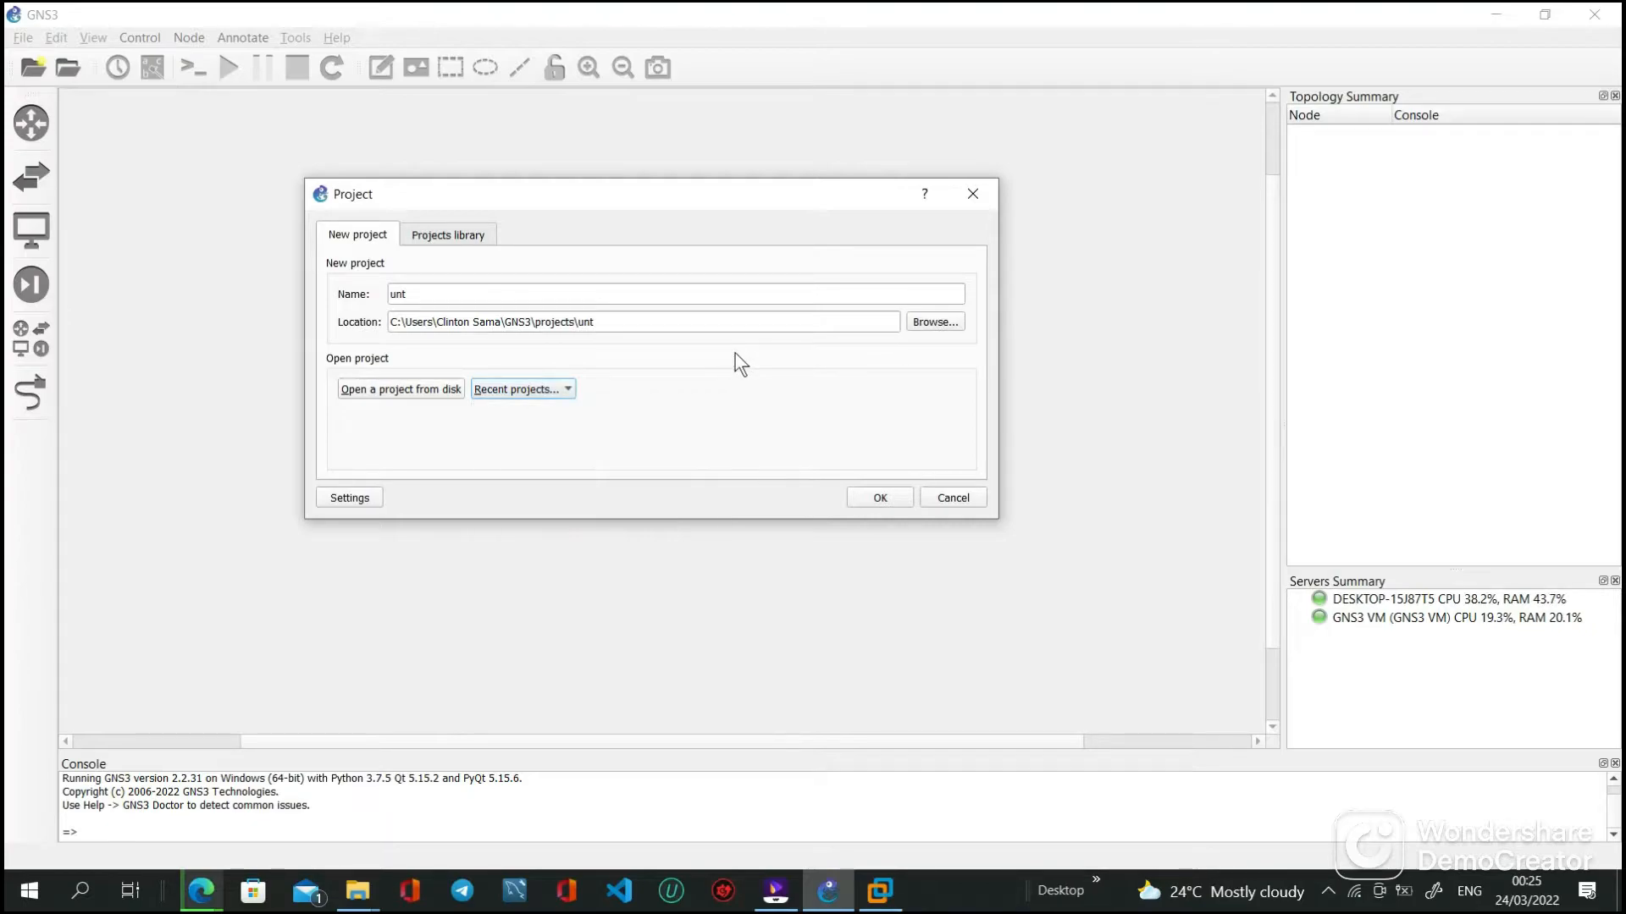
click(944, 498)
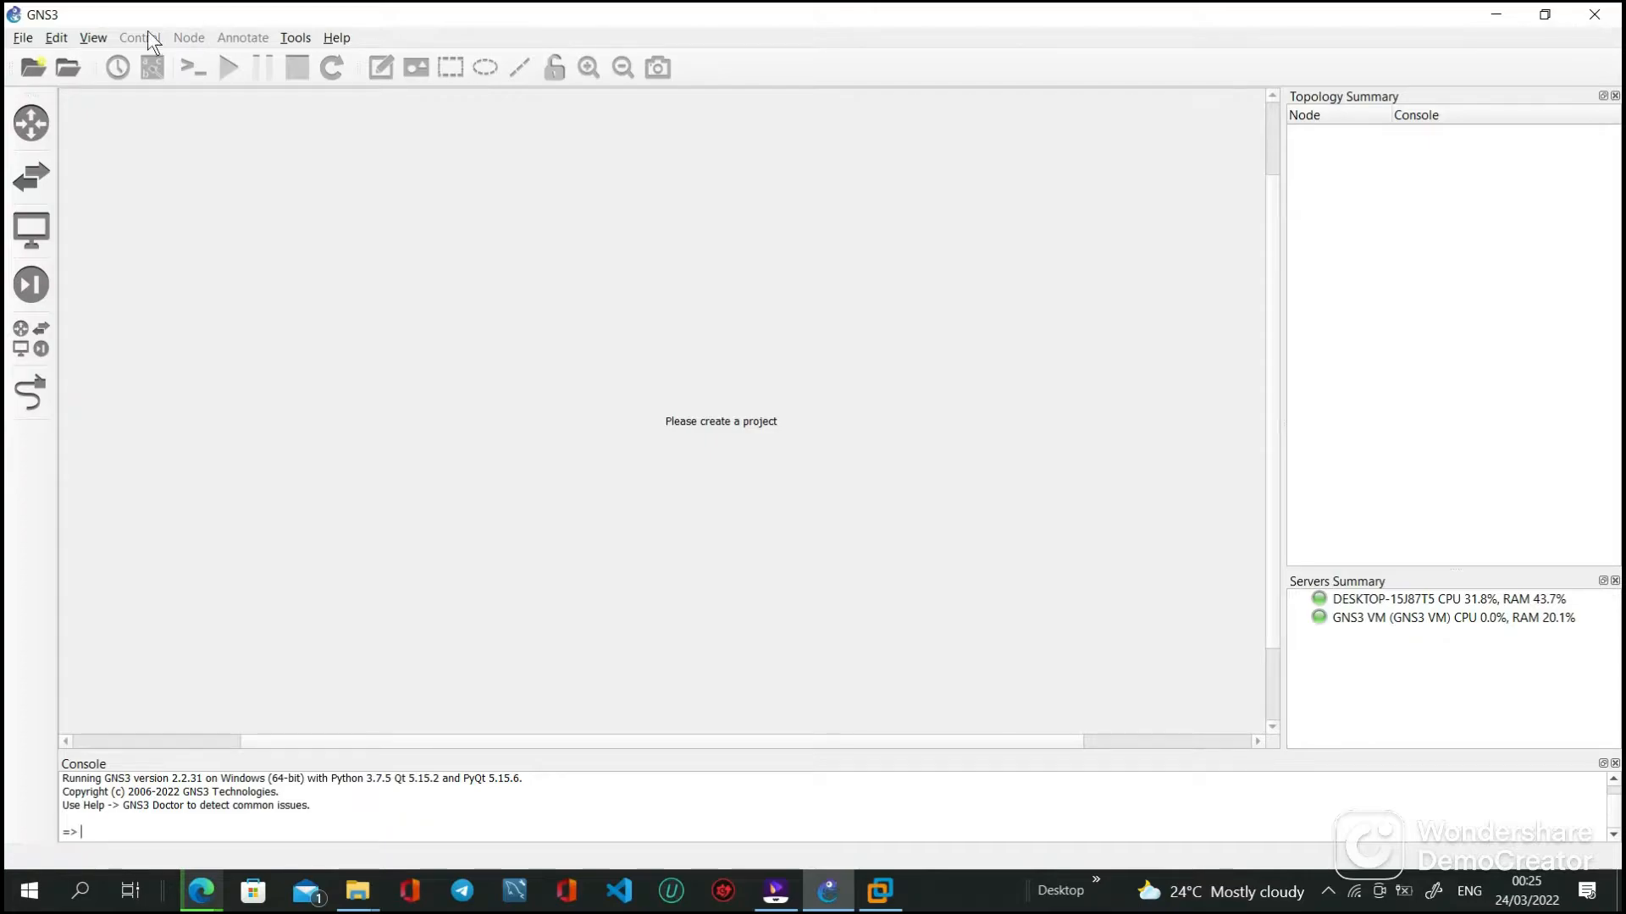
- Open the GNS3 preferences and review the VMware settings and the VMware VM templates
click(25, 38)
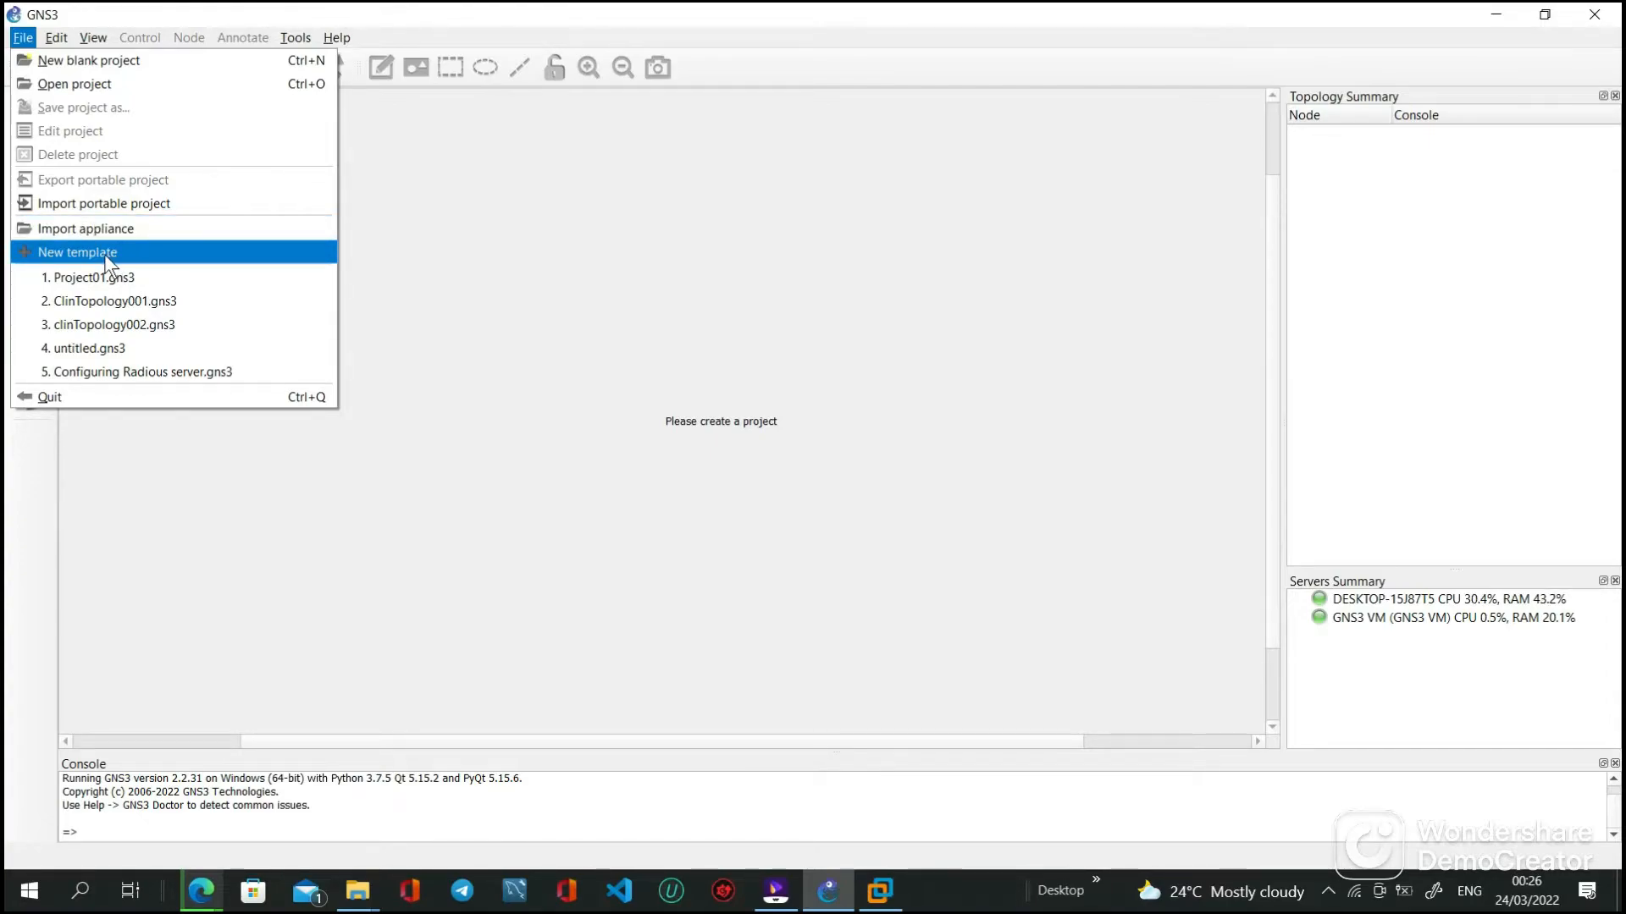
mouse_move(56, 38)
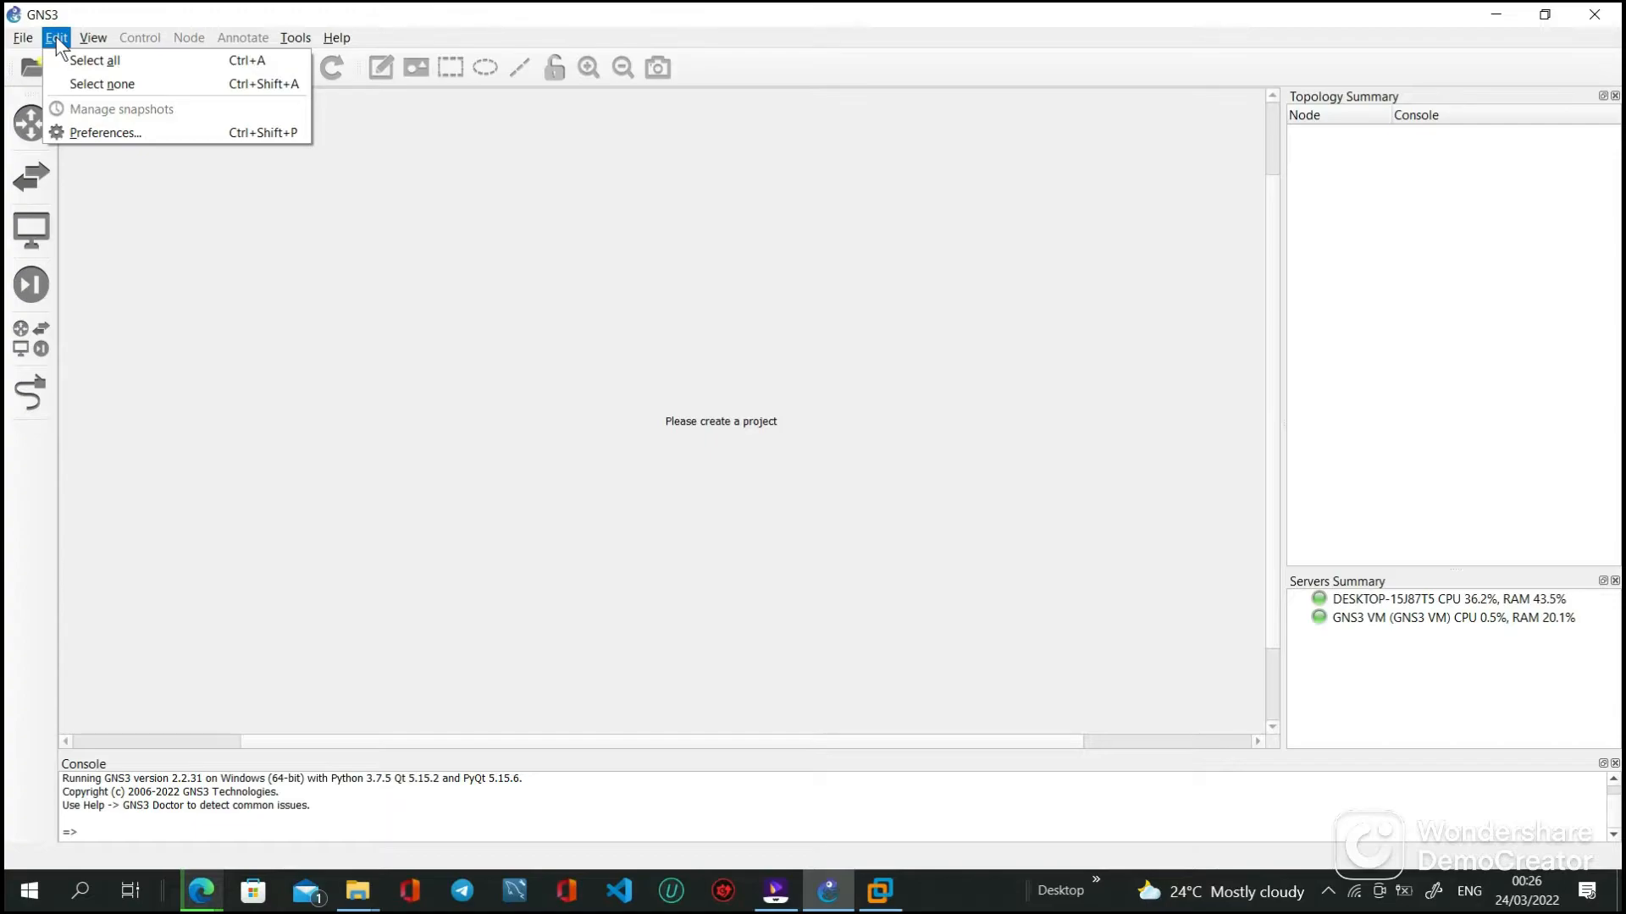
click(91, 133)
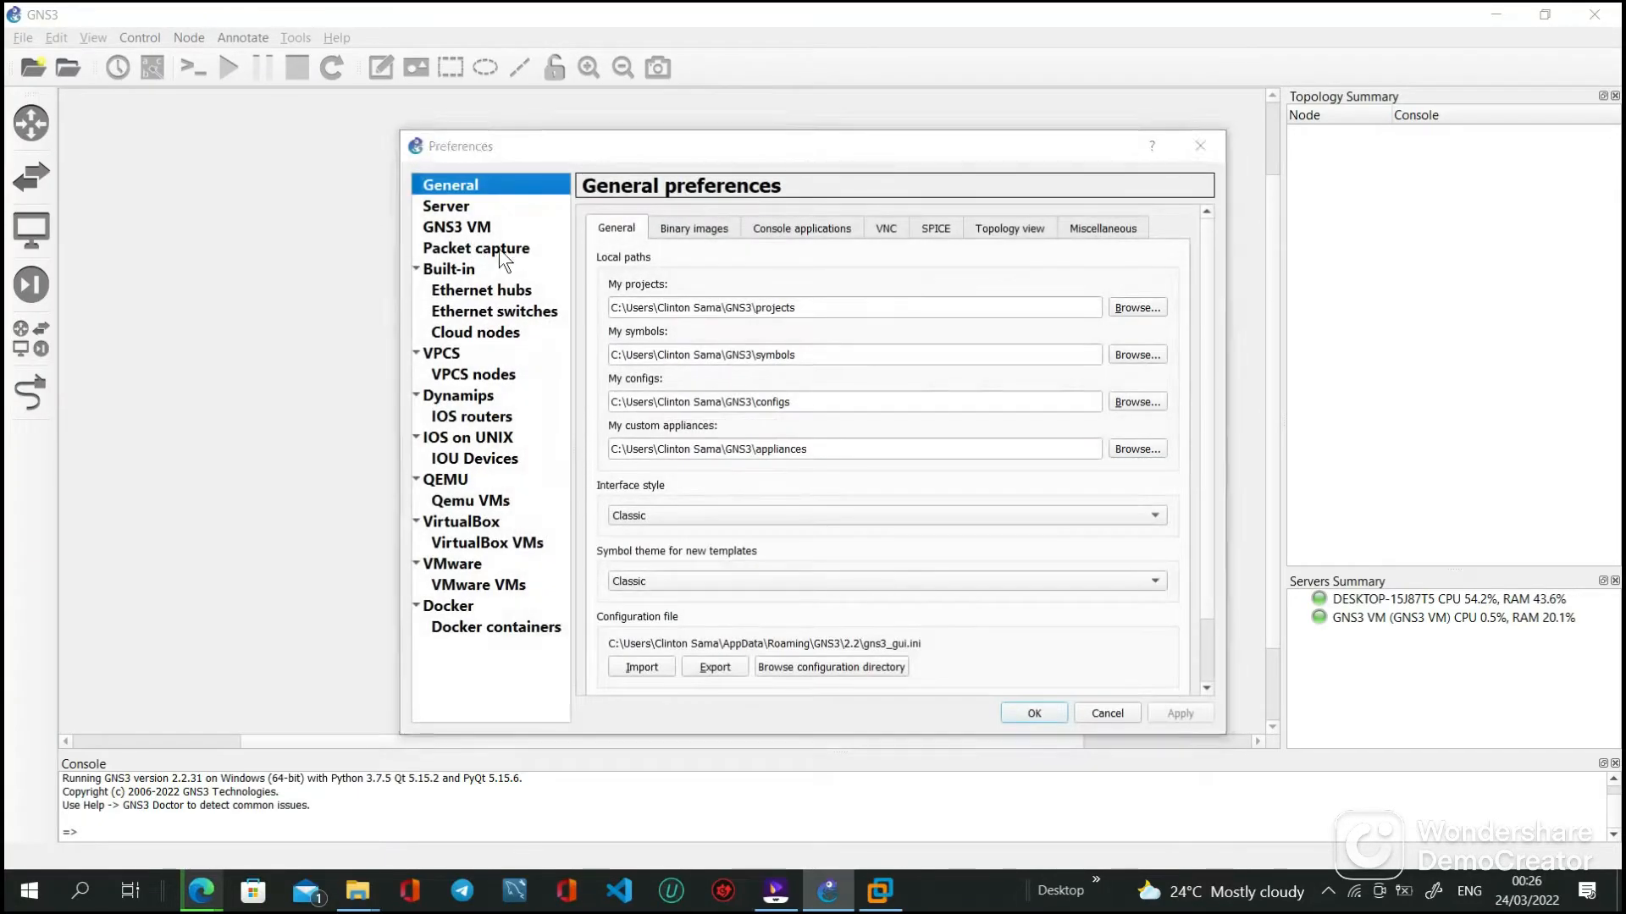
drag(689, 149, 580, 107)
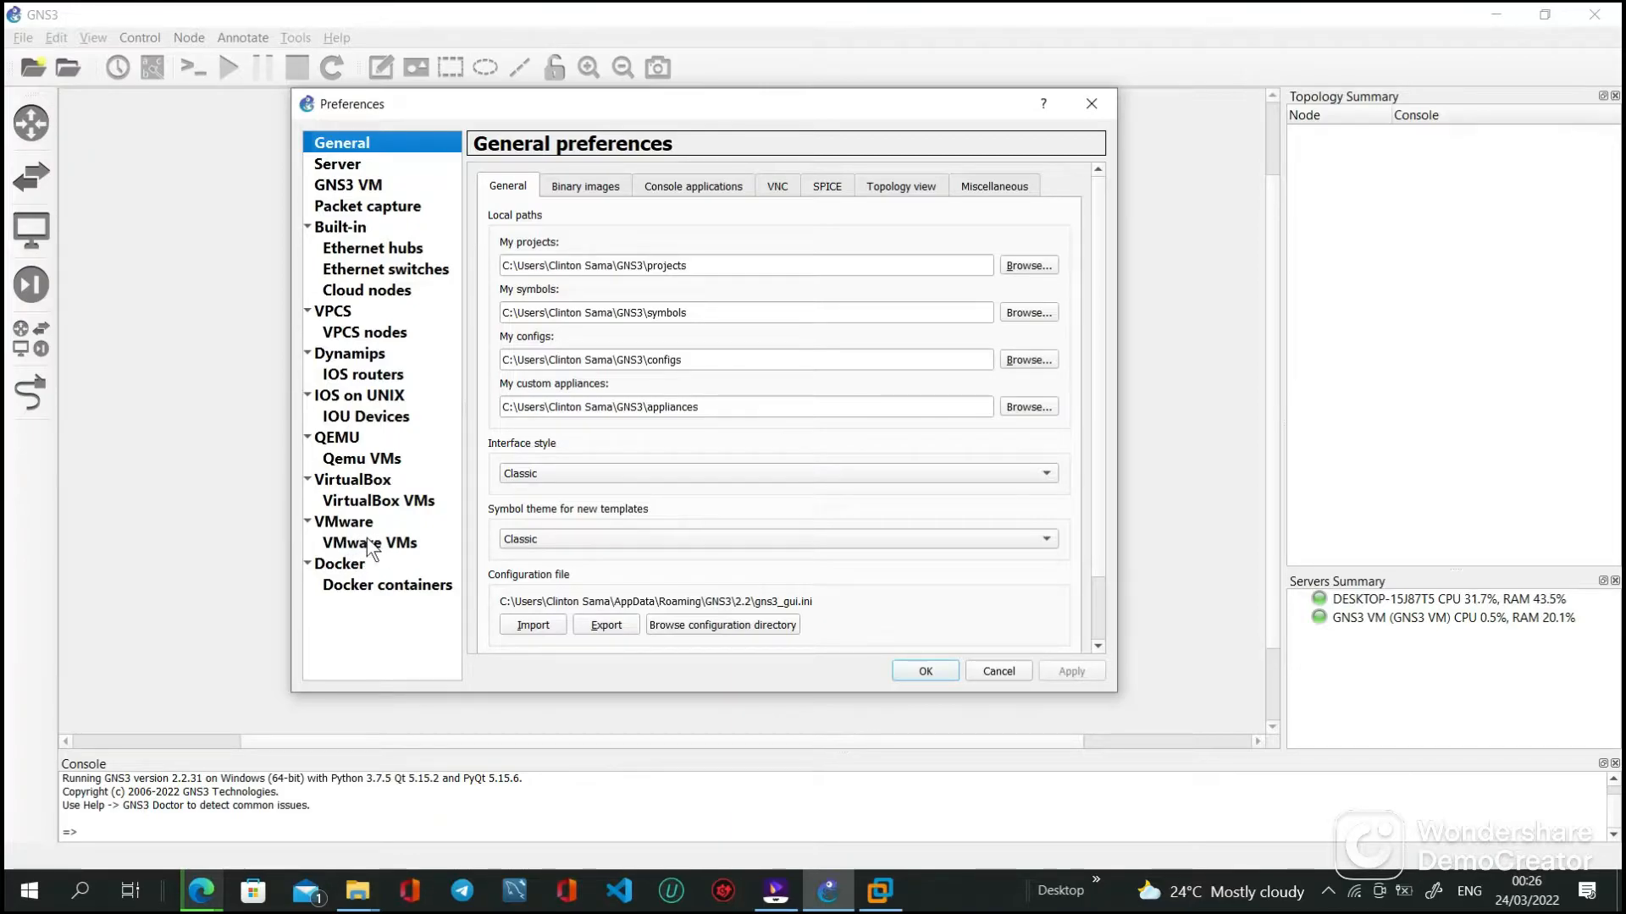
click(348, 527)
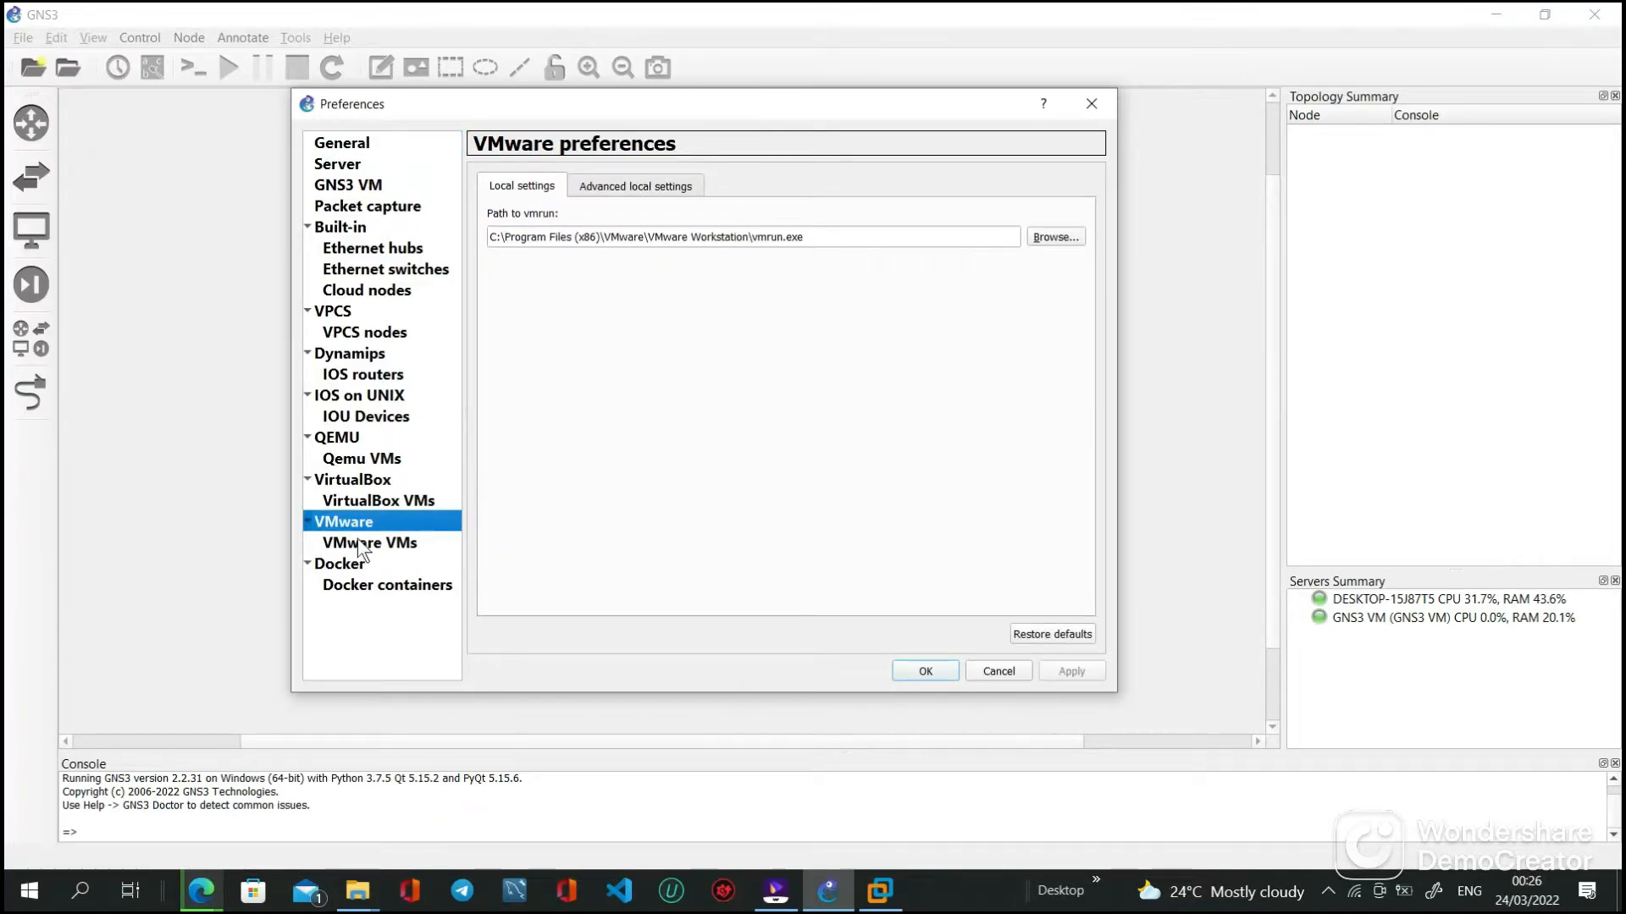
click(364, 544)
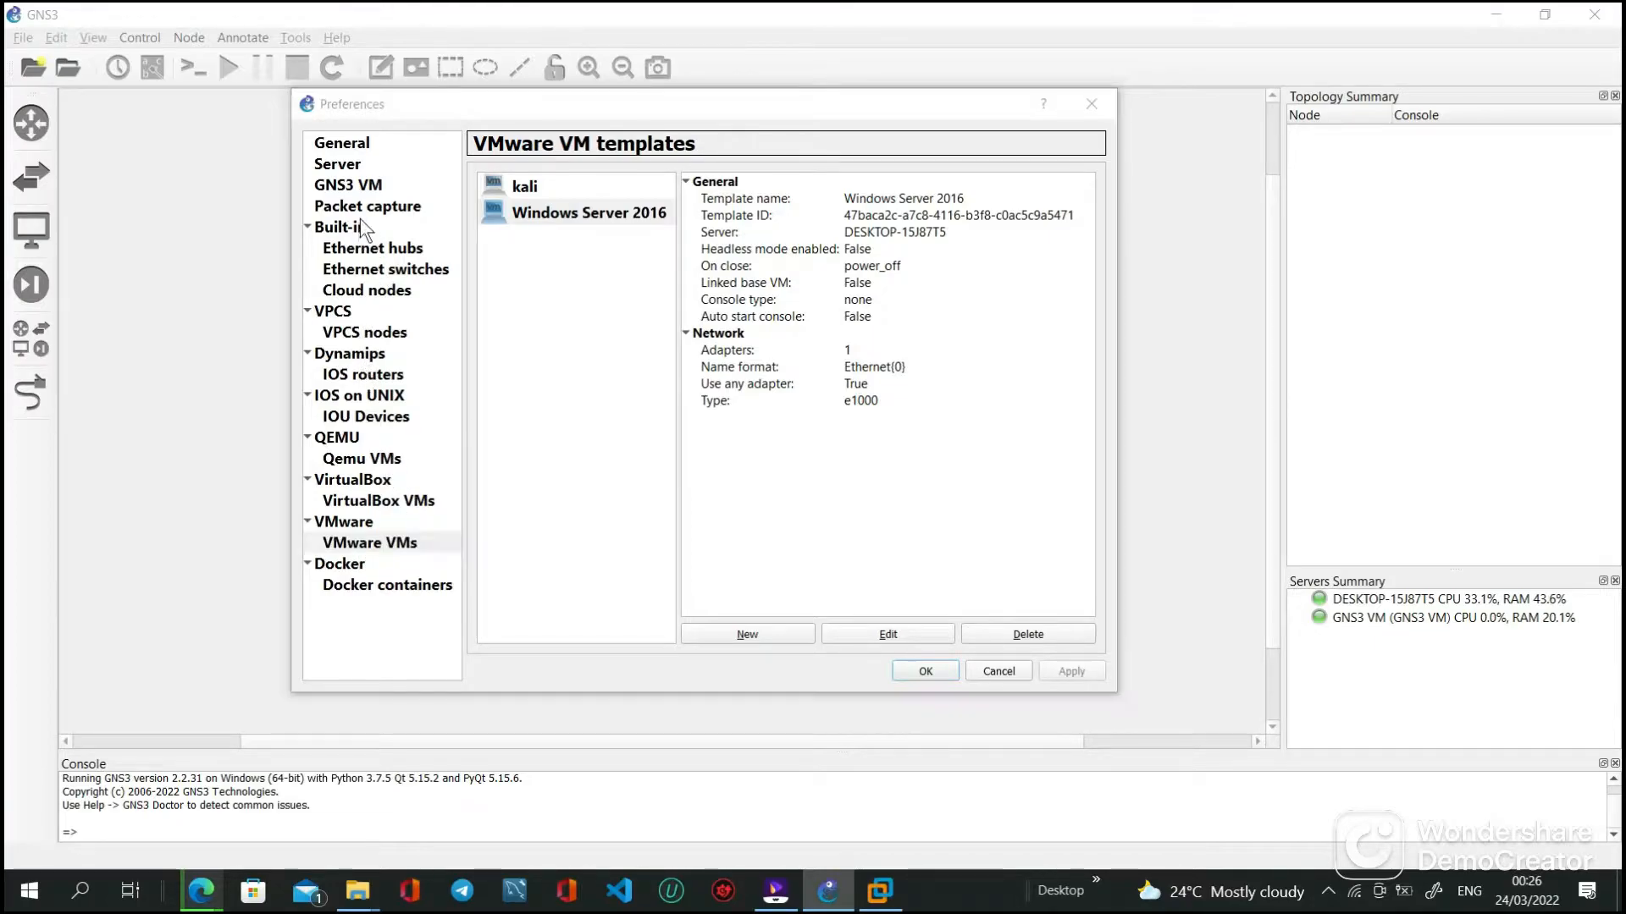
- Review the main and remote server preferences and the GNS3 VM preferences
click(337, 166)
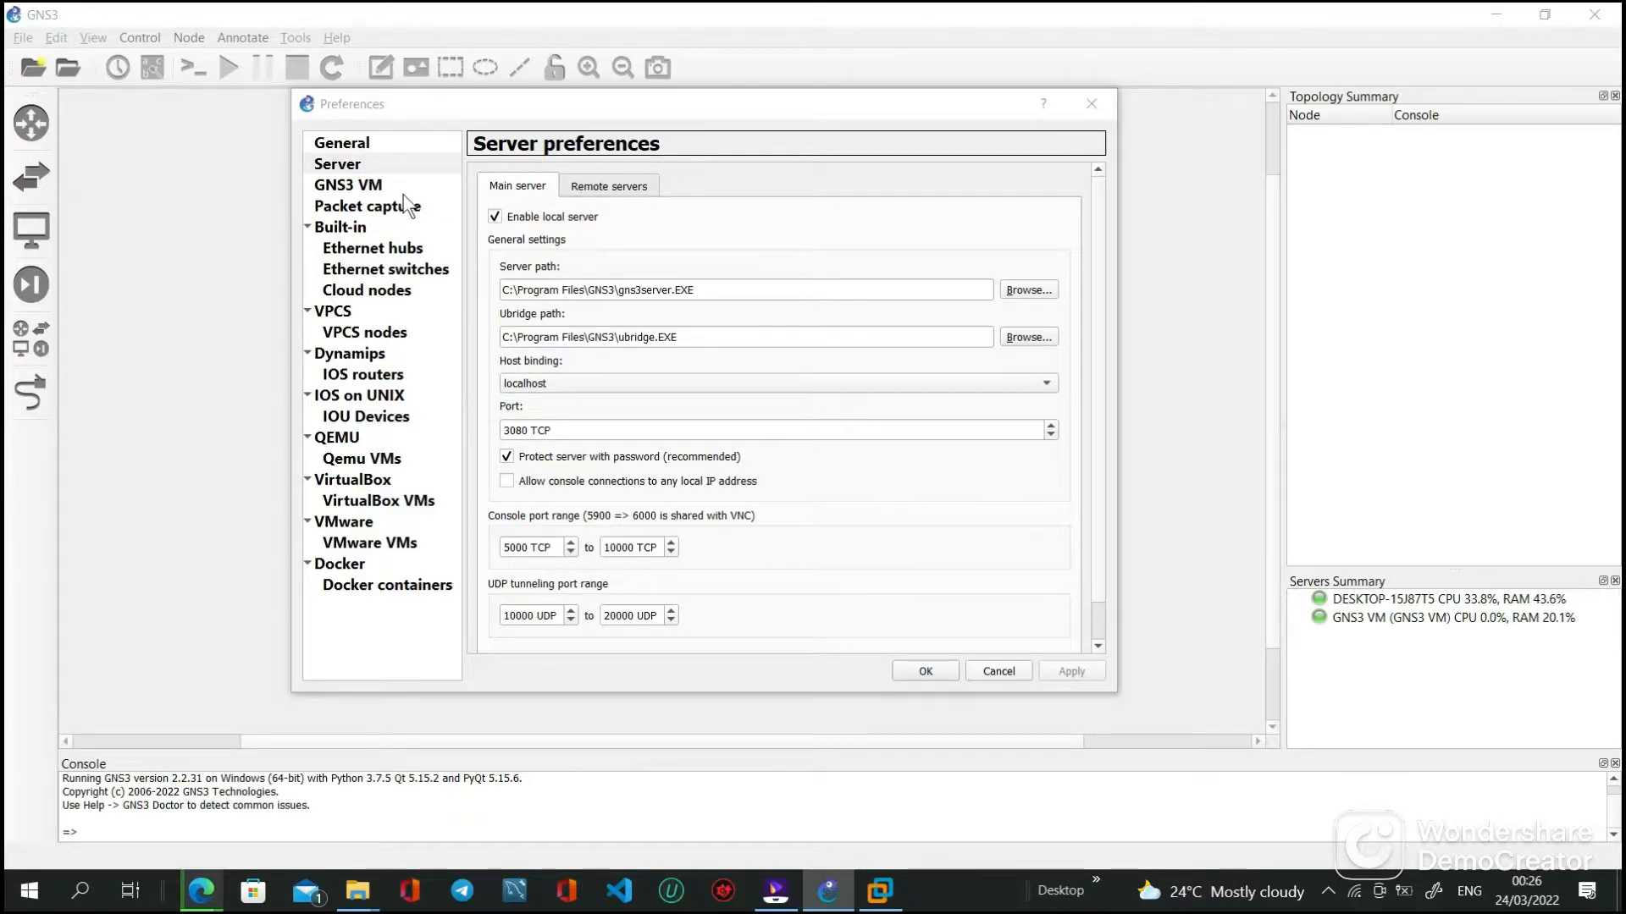
click(613, 190)
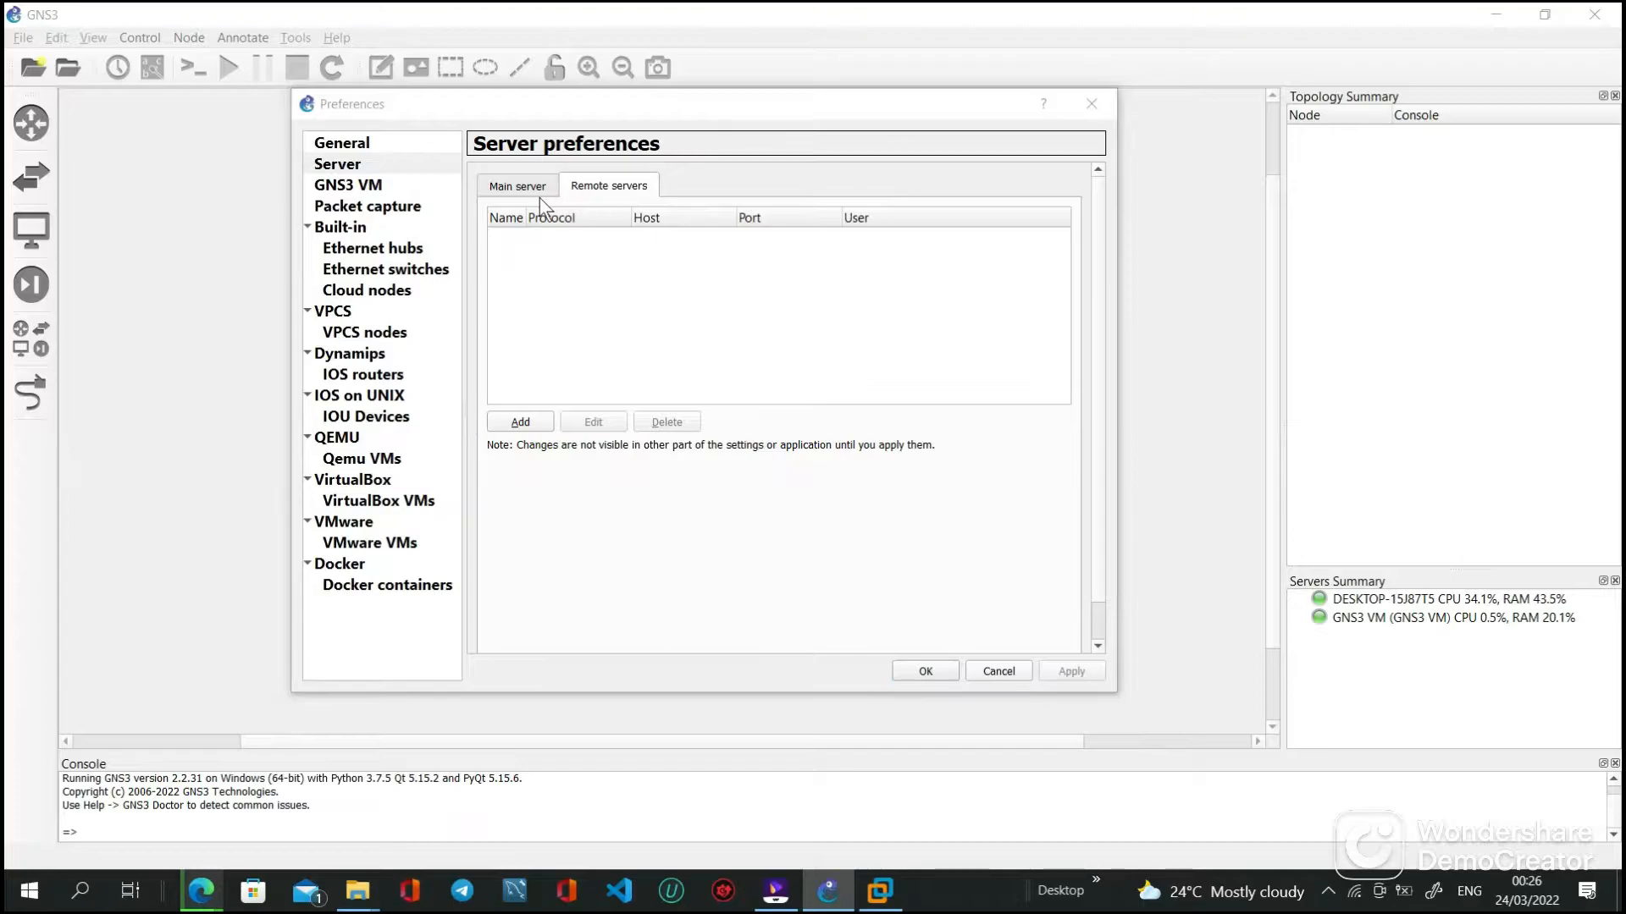
click(517, 184)
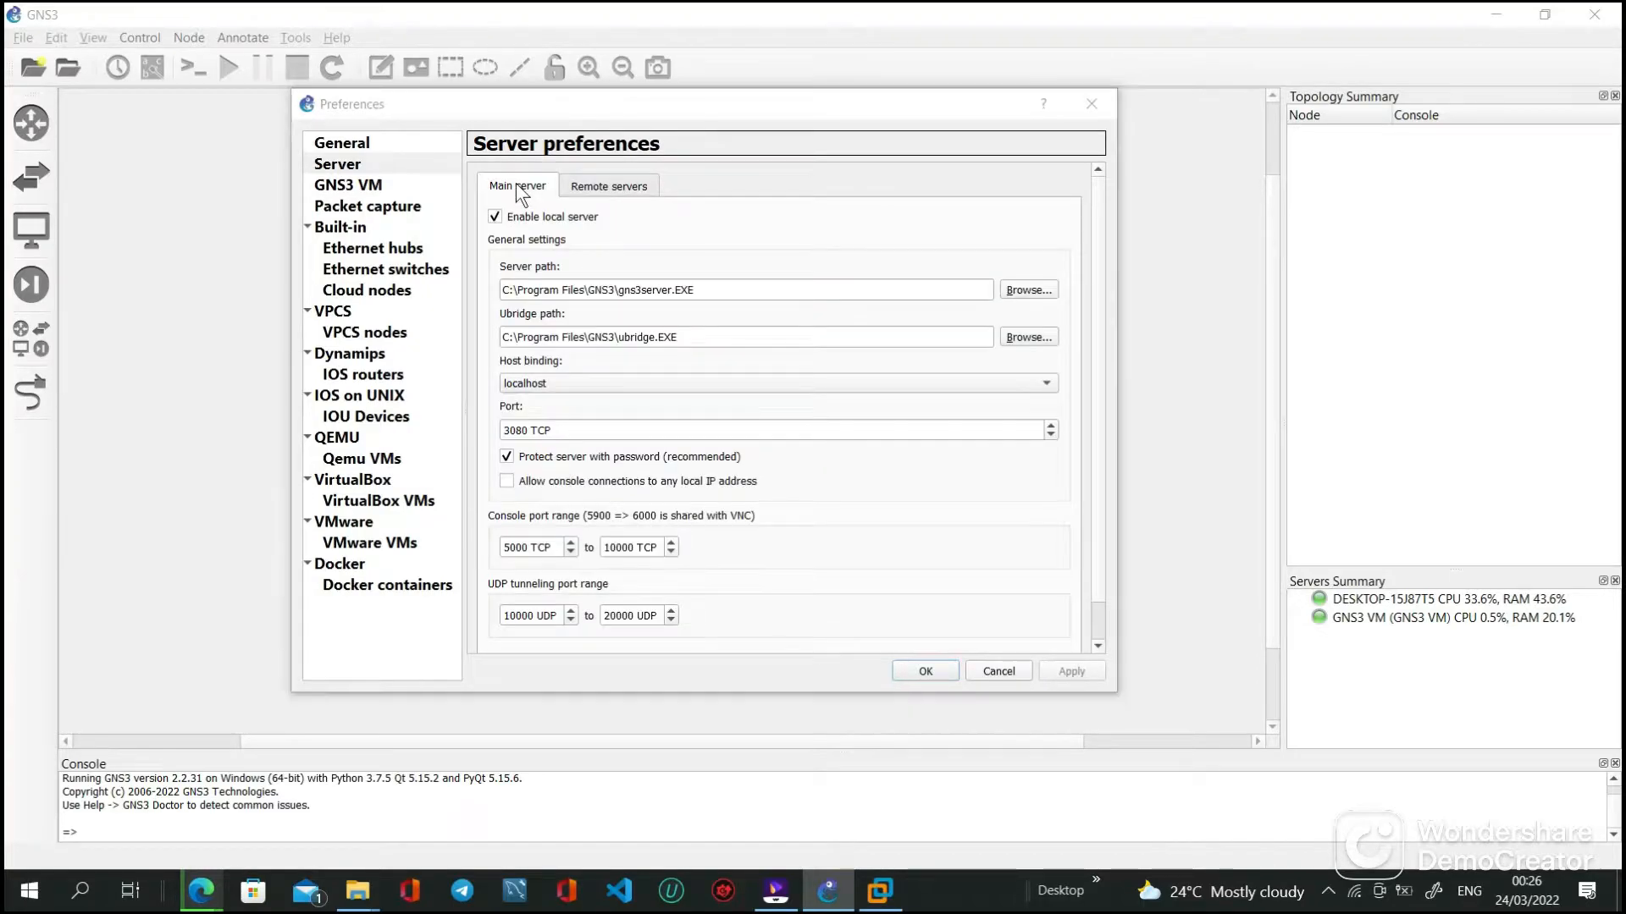
click(371, 188)
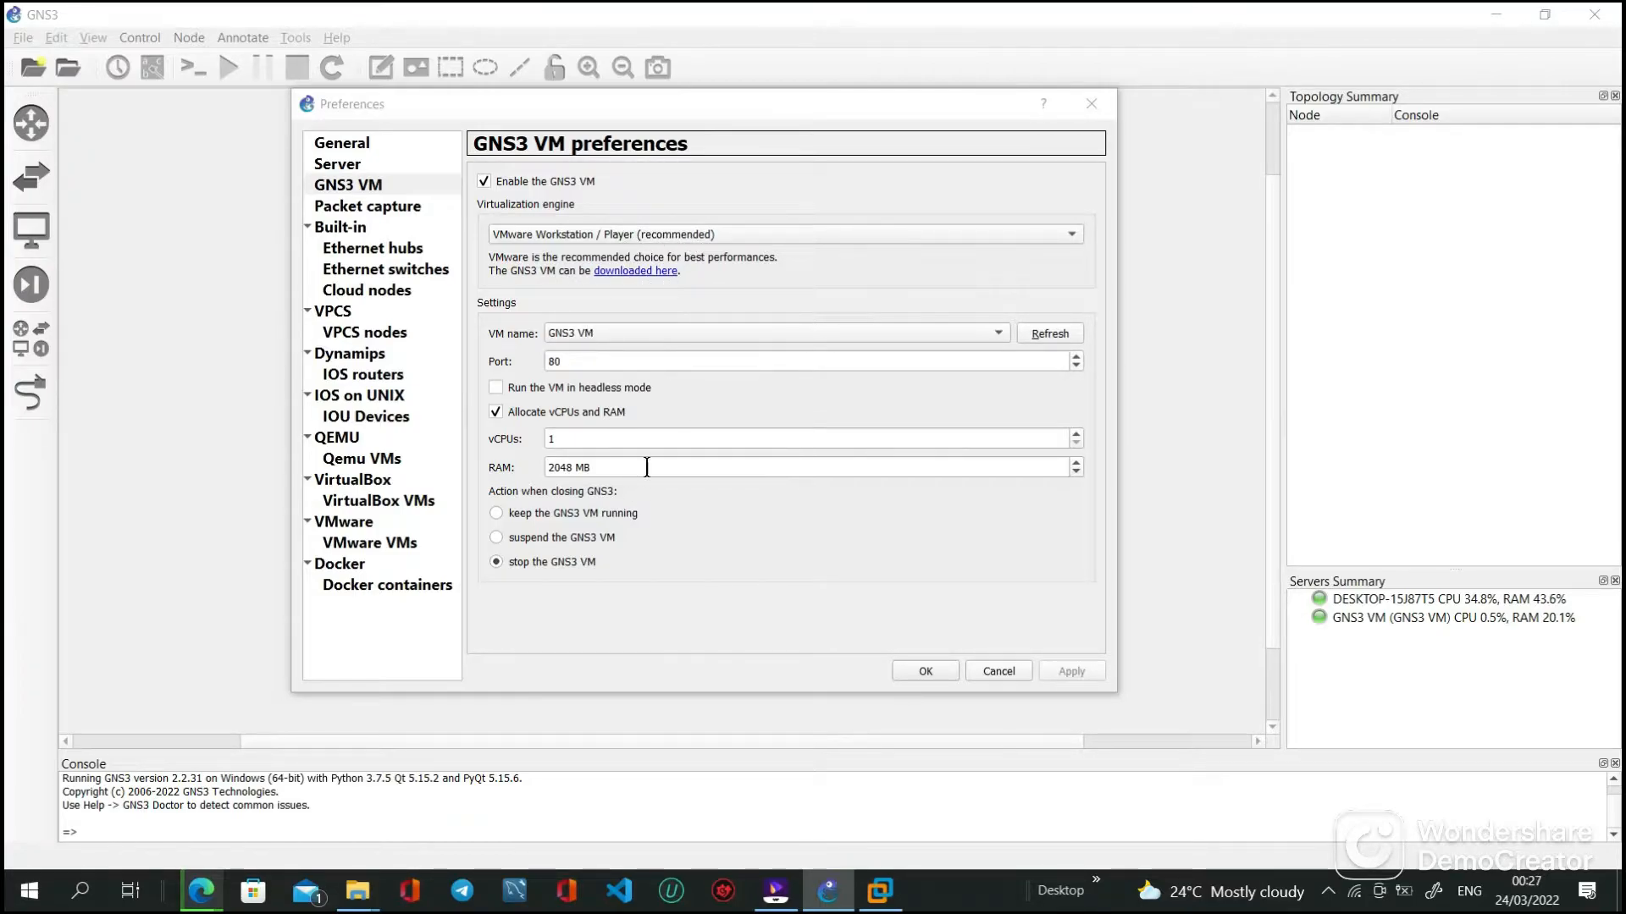
- Review the Ethernet switch, IOU device and IOS router templates and close the preferences
click(363, 264)
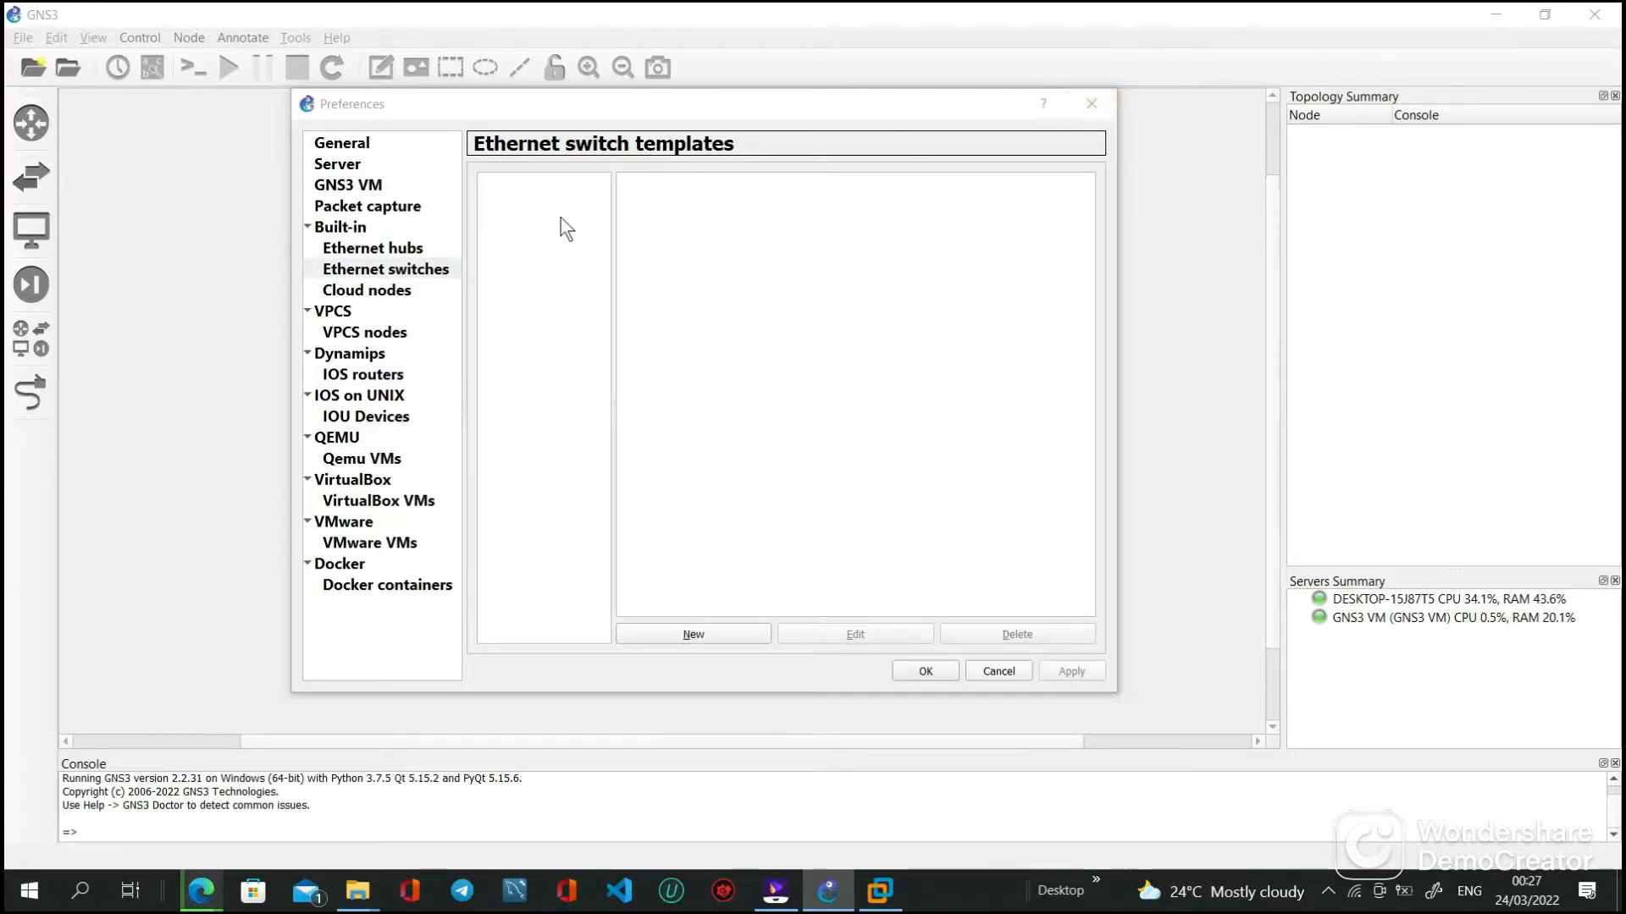
click(363, 417)
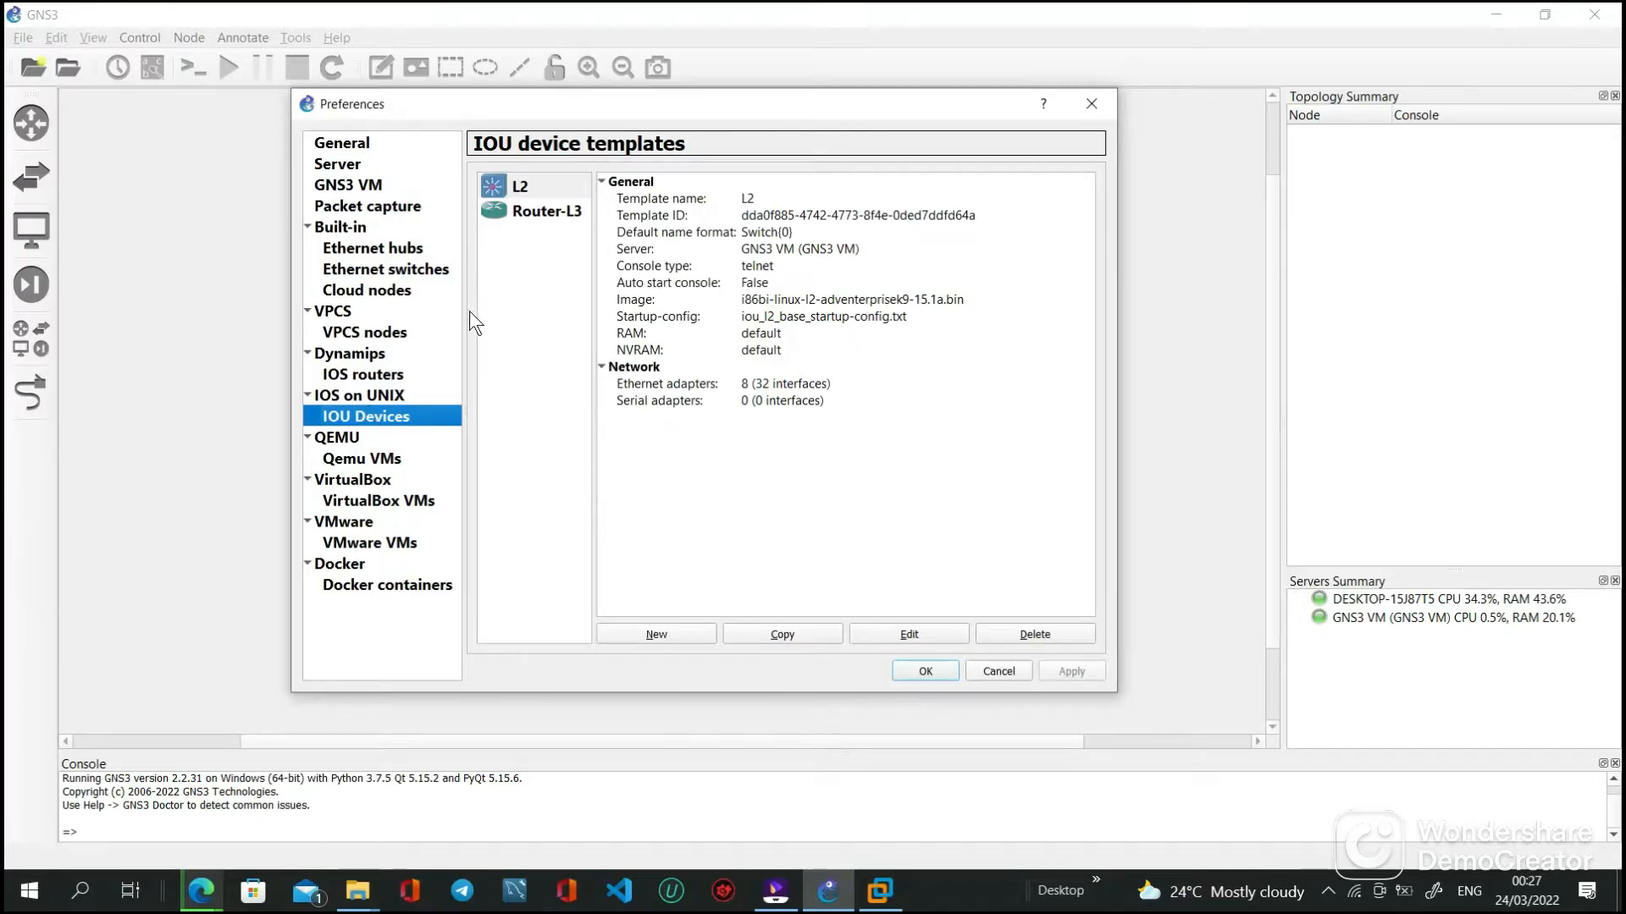
click(373, 374)
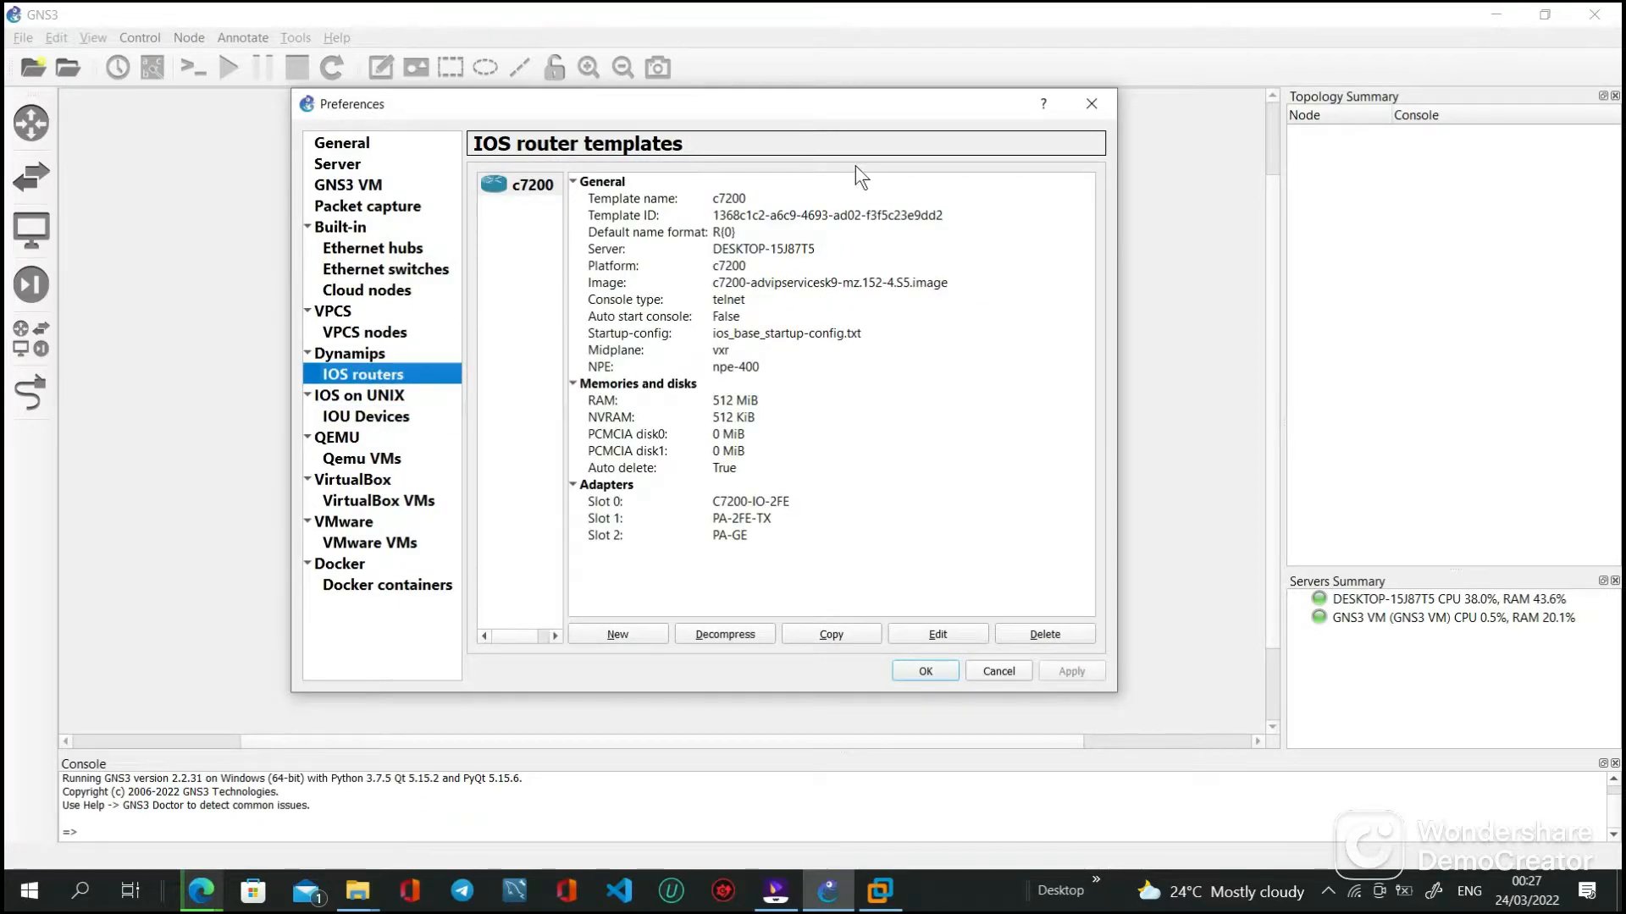
click(1088, 104)
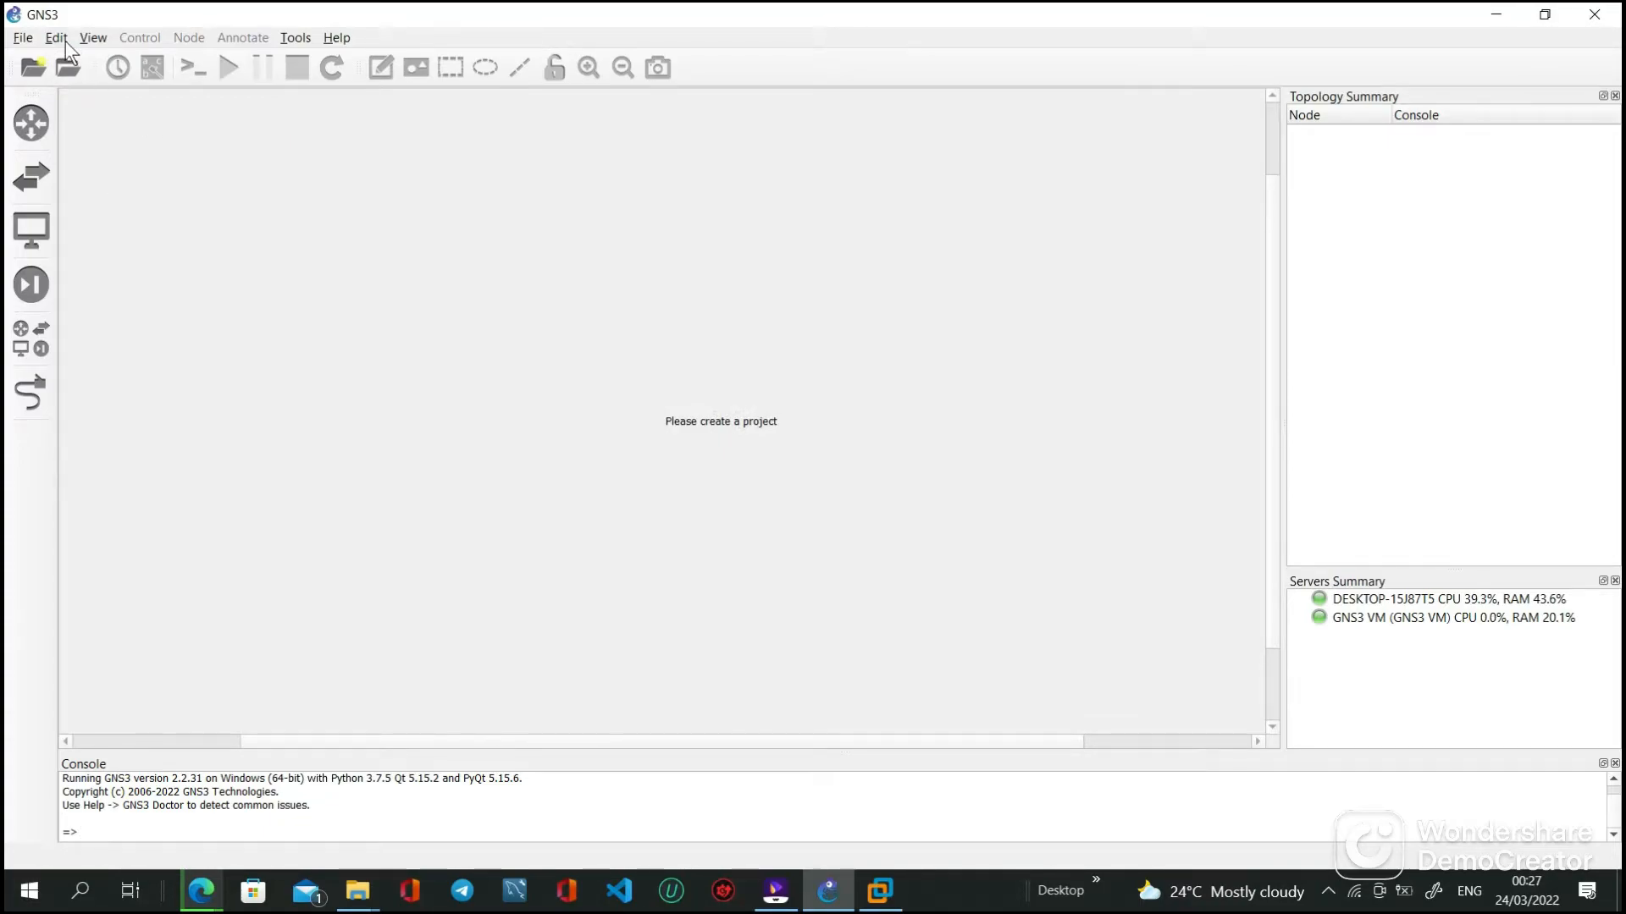
- Zoom in one level on the empty project workspace
click(92, 39)
click(93, 38)
click(92, 39)
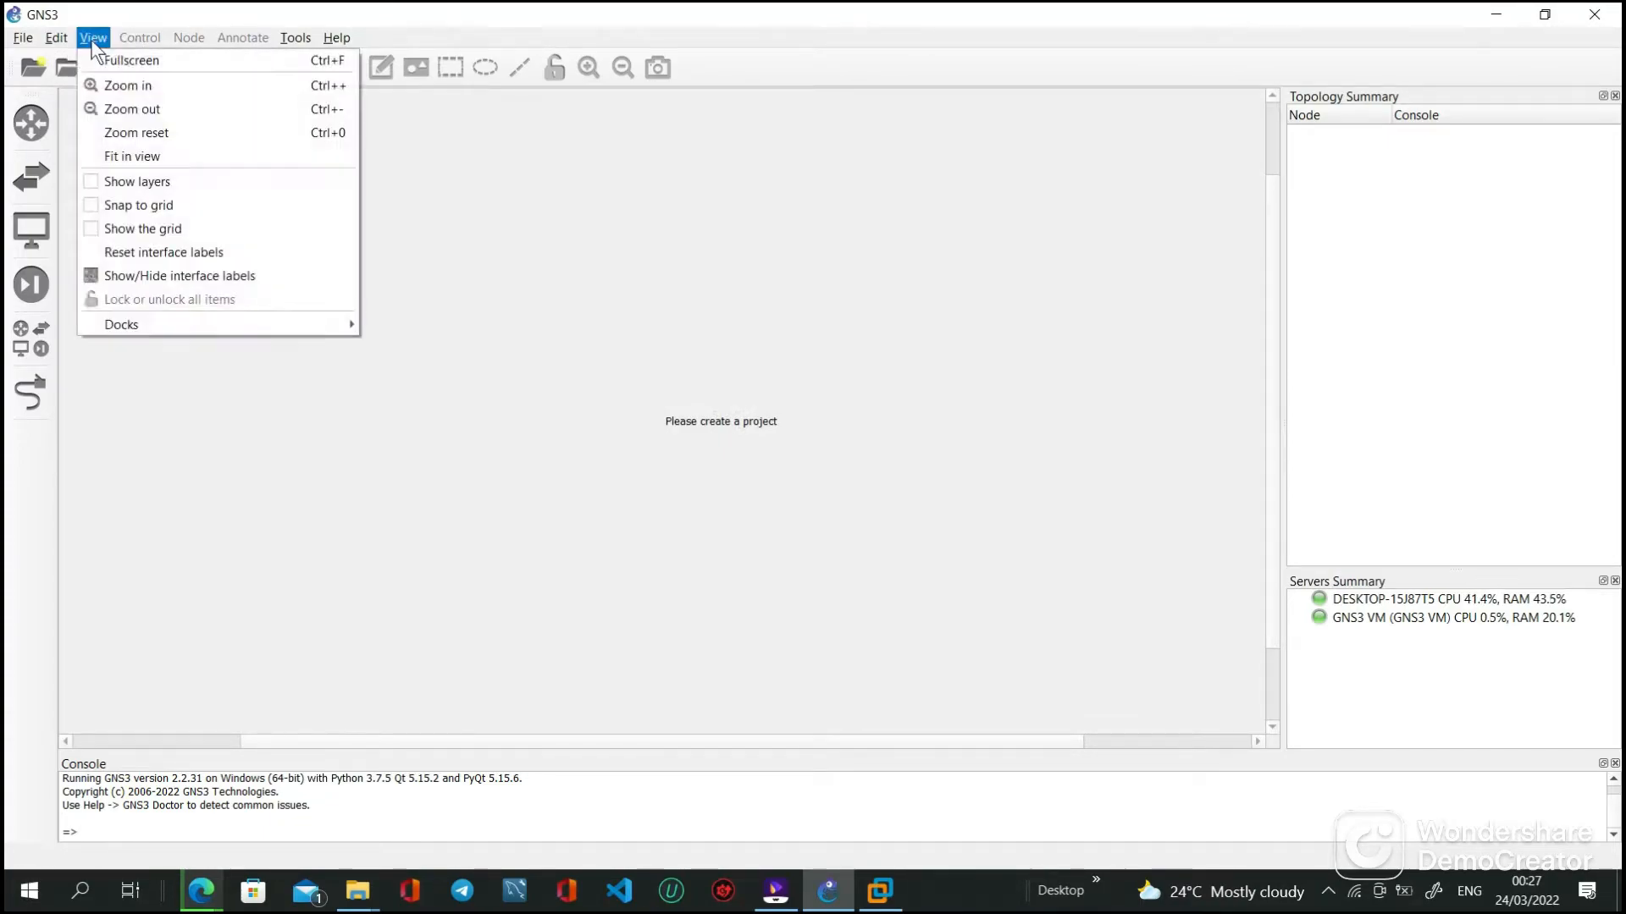
click(127, 86)
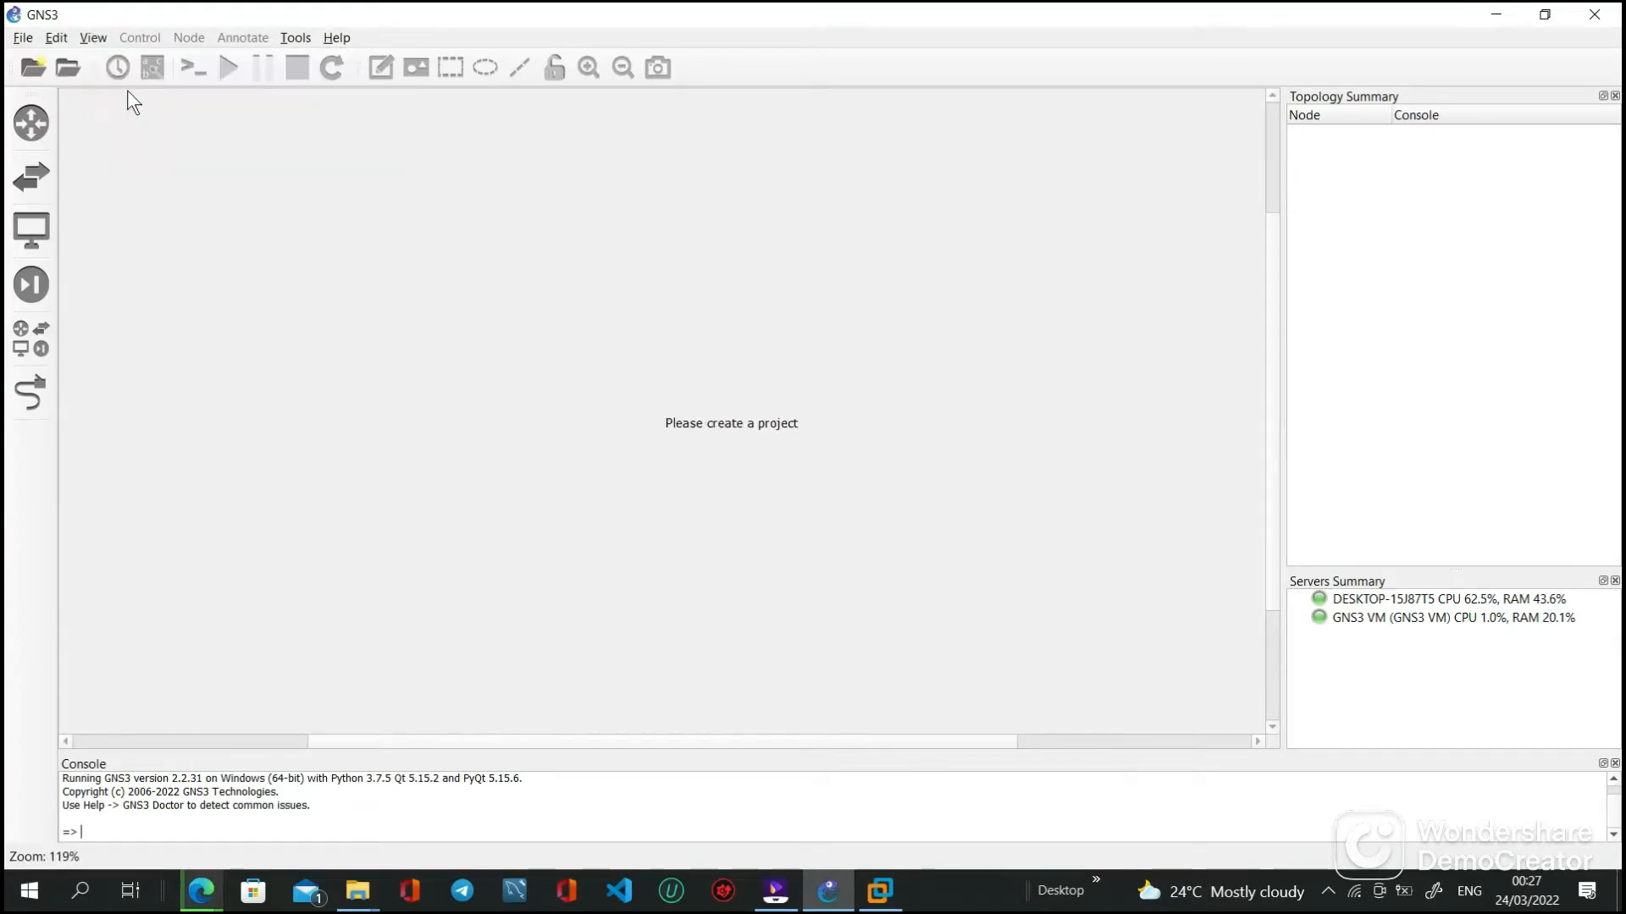
- Widen the workspace by narrowing the Topology Summary and Servers Summary docks
click(93, 40)
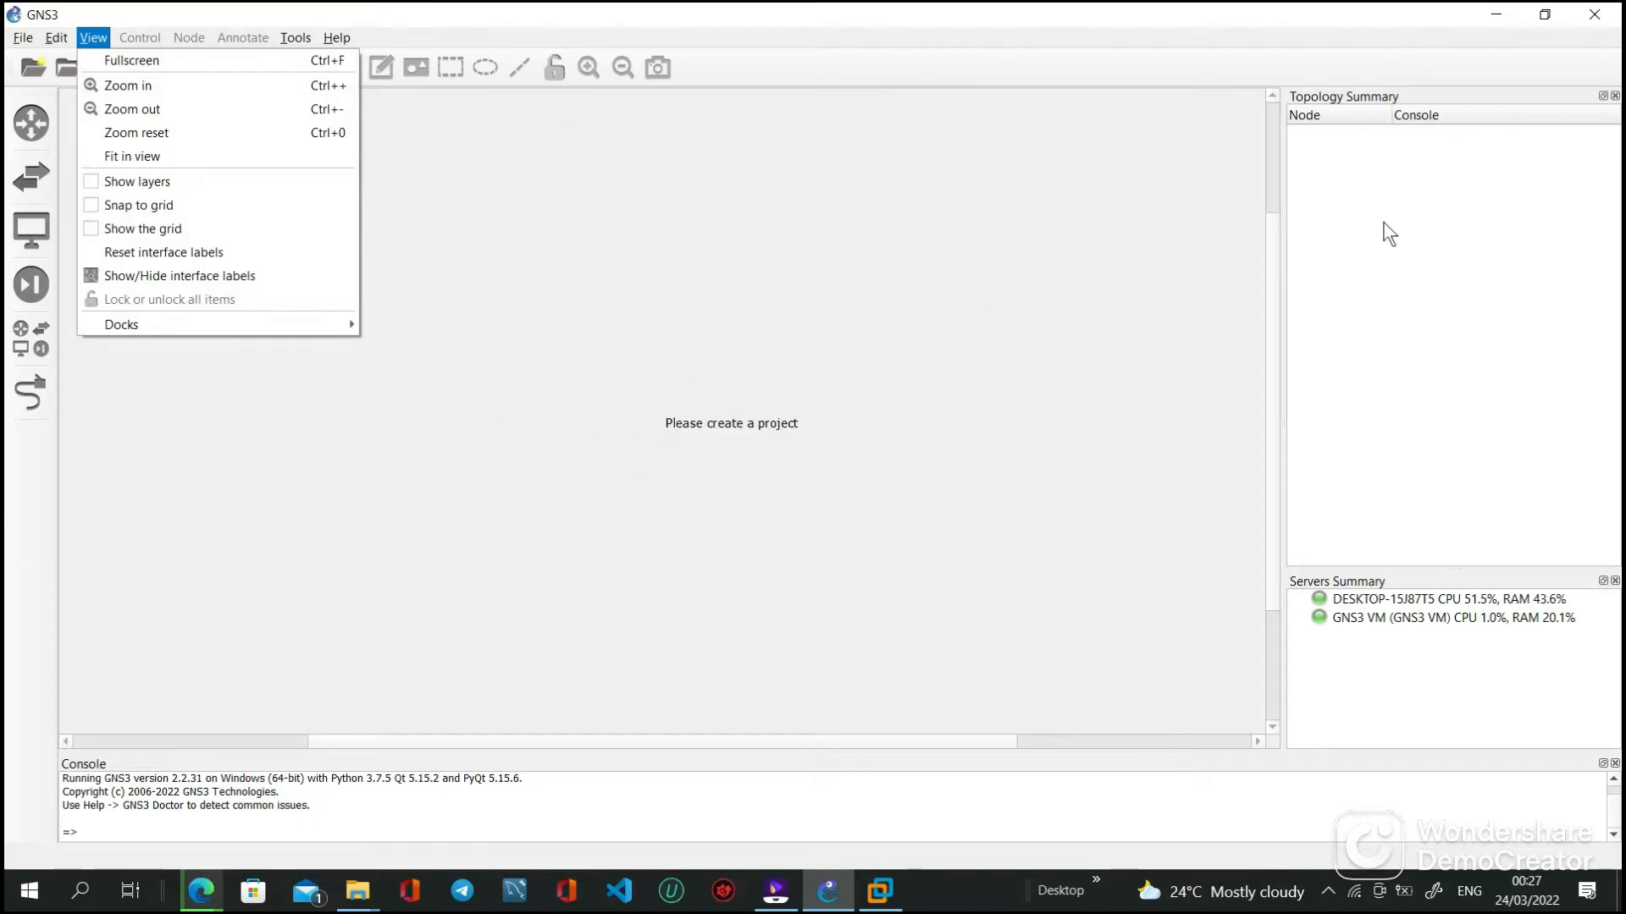
click(1022, 283)
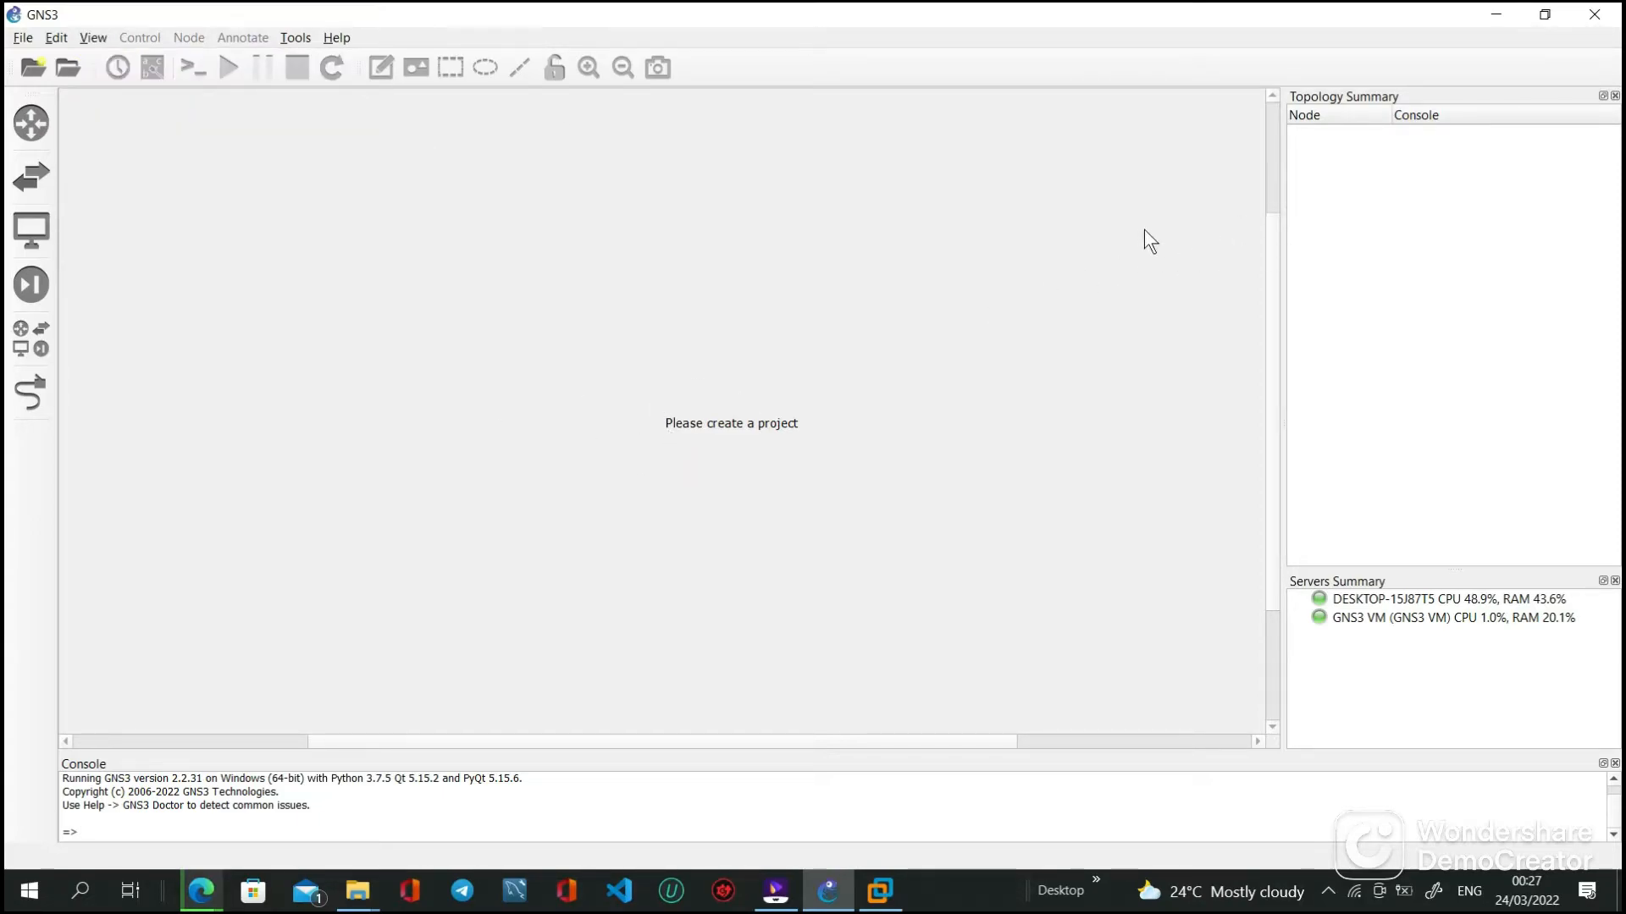
drag(1278, 189, 1367, 175)
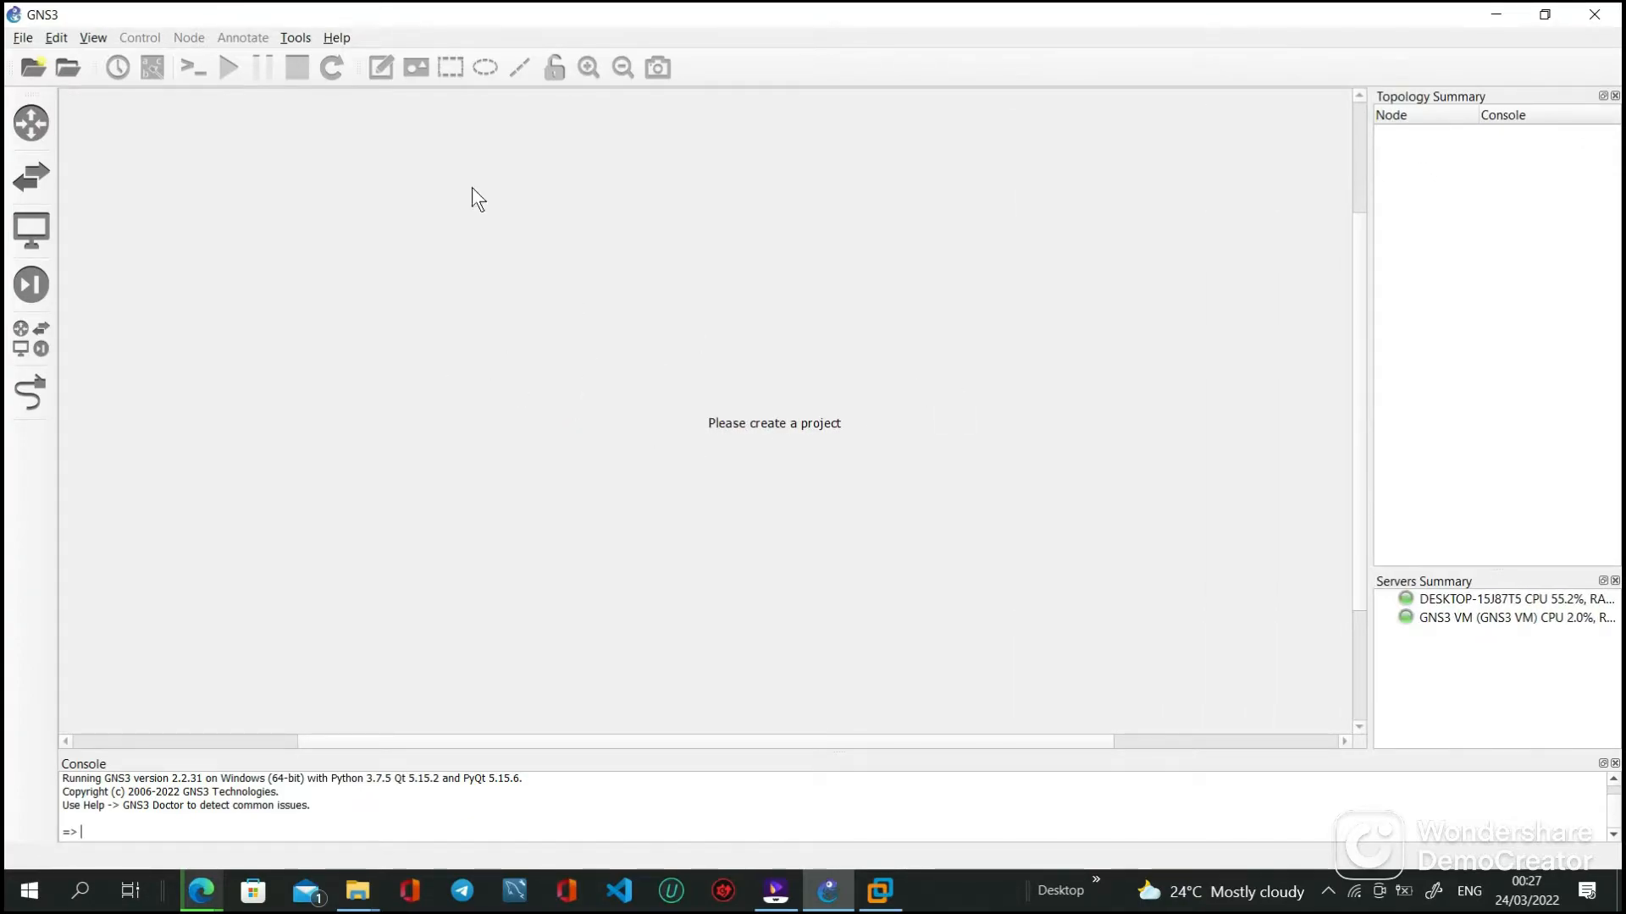
- Hide the Topology Summary dock and show it again
click(93, 38)
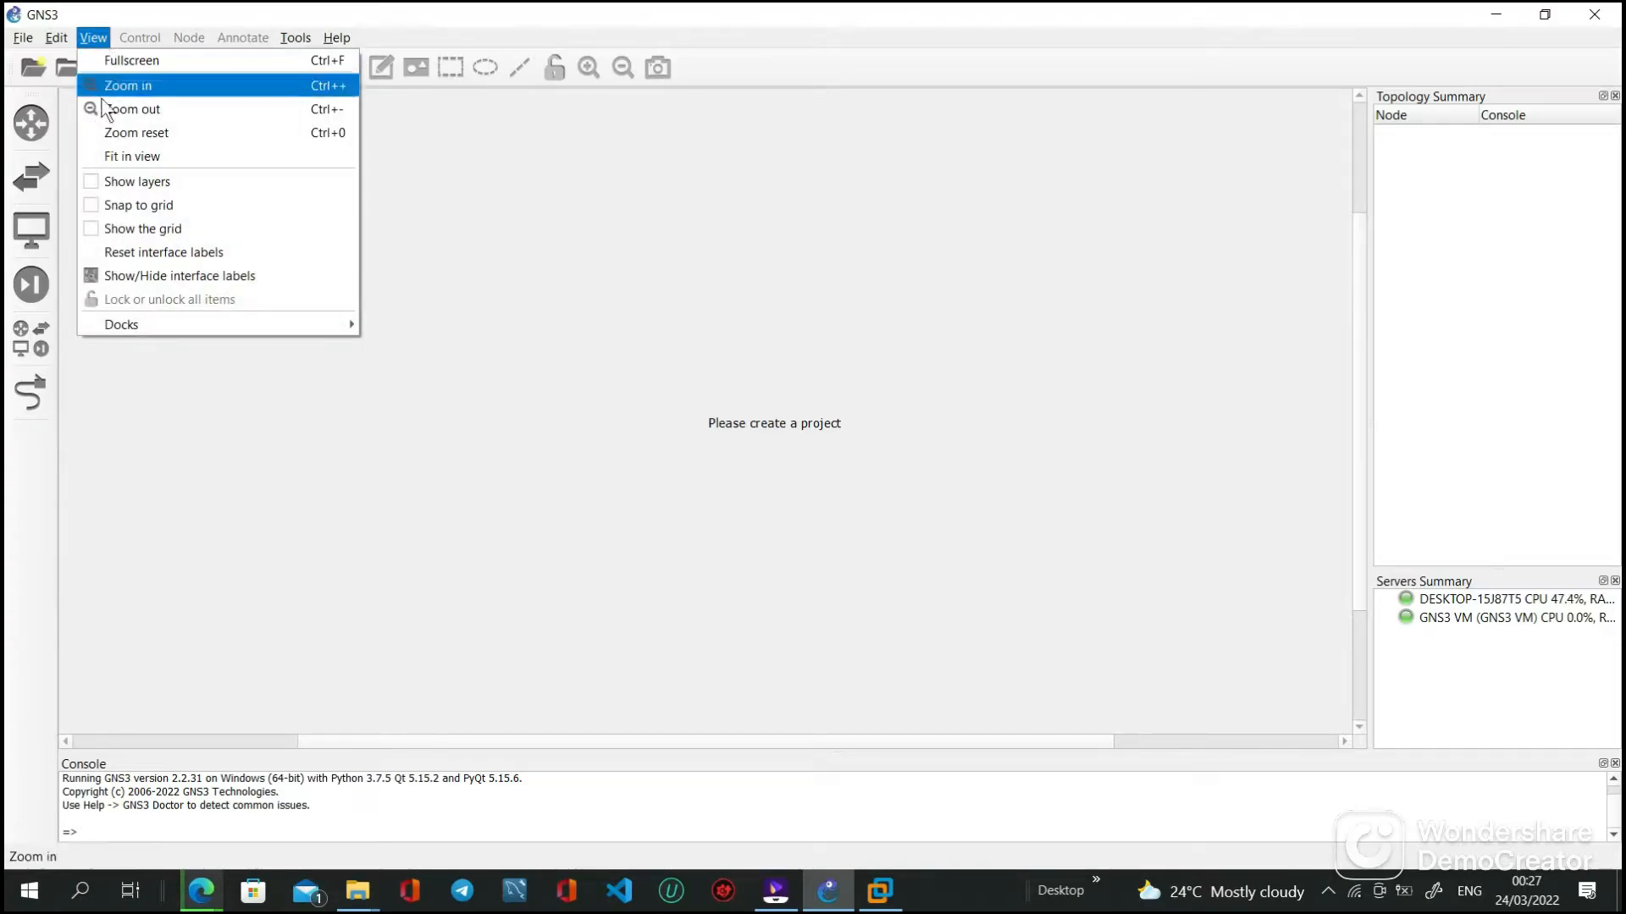
mouse_move(152, 329)
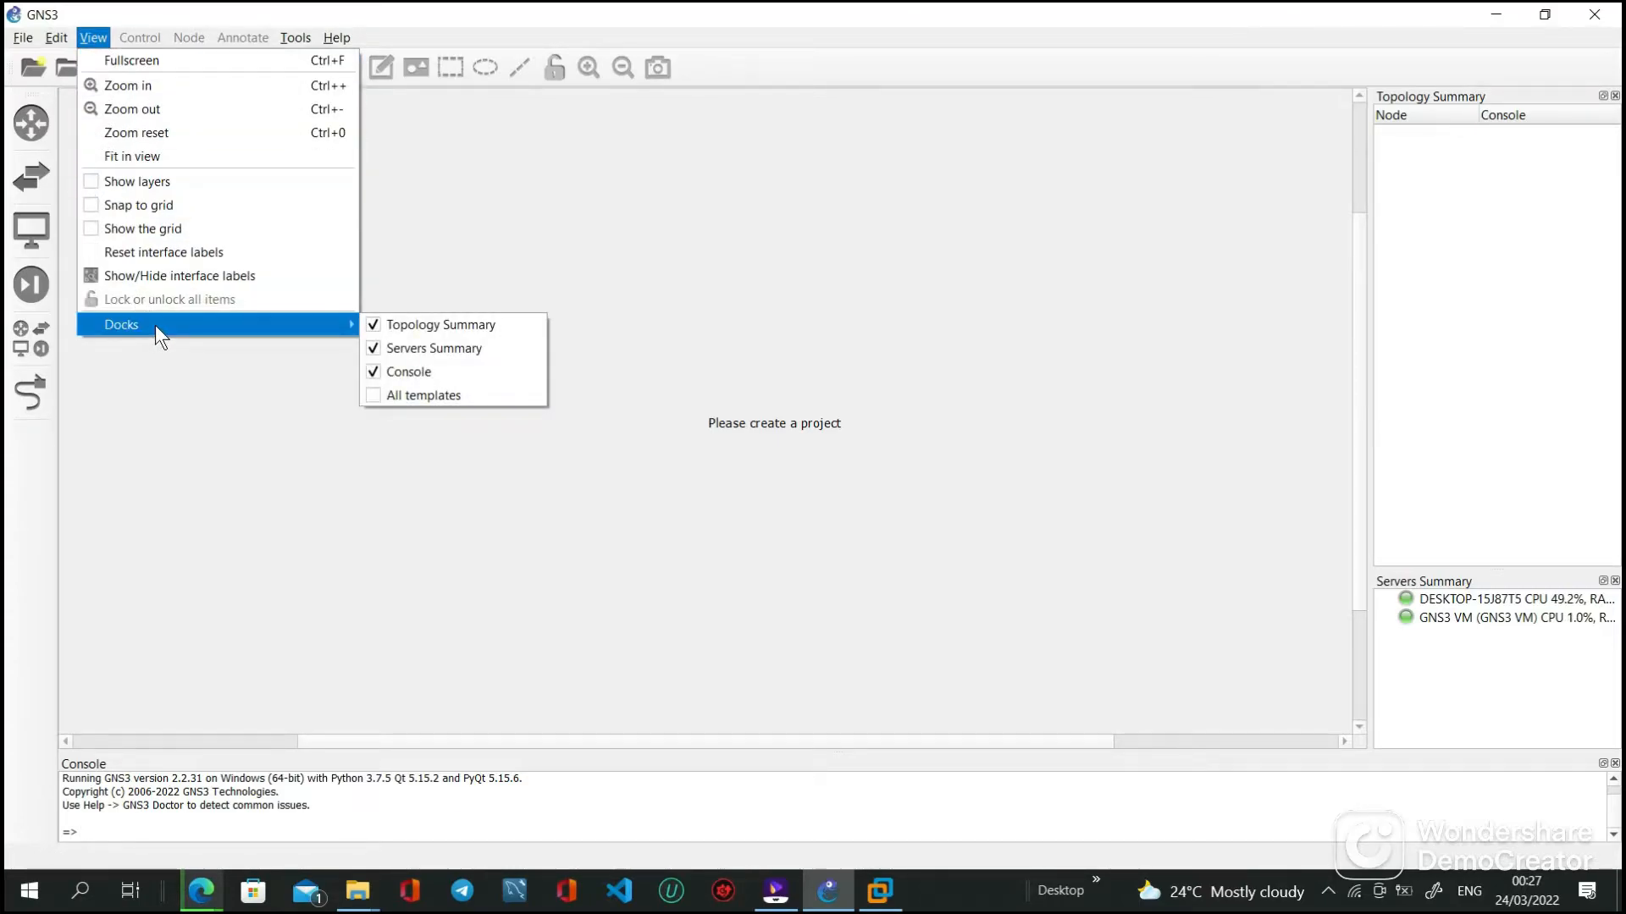
click(406, 330)
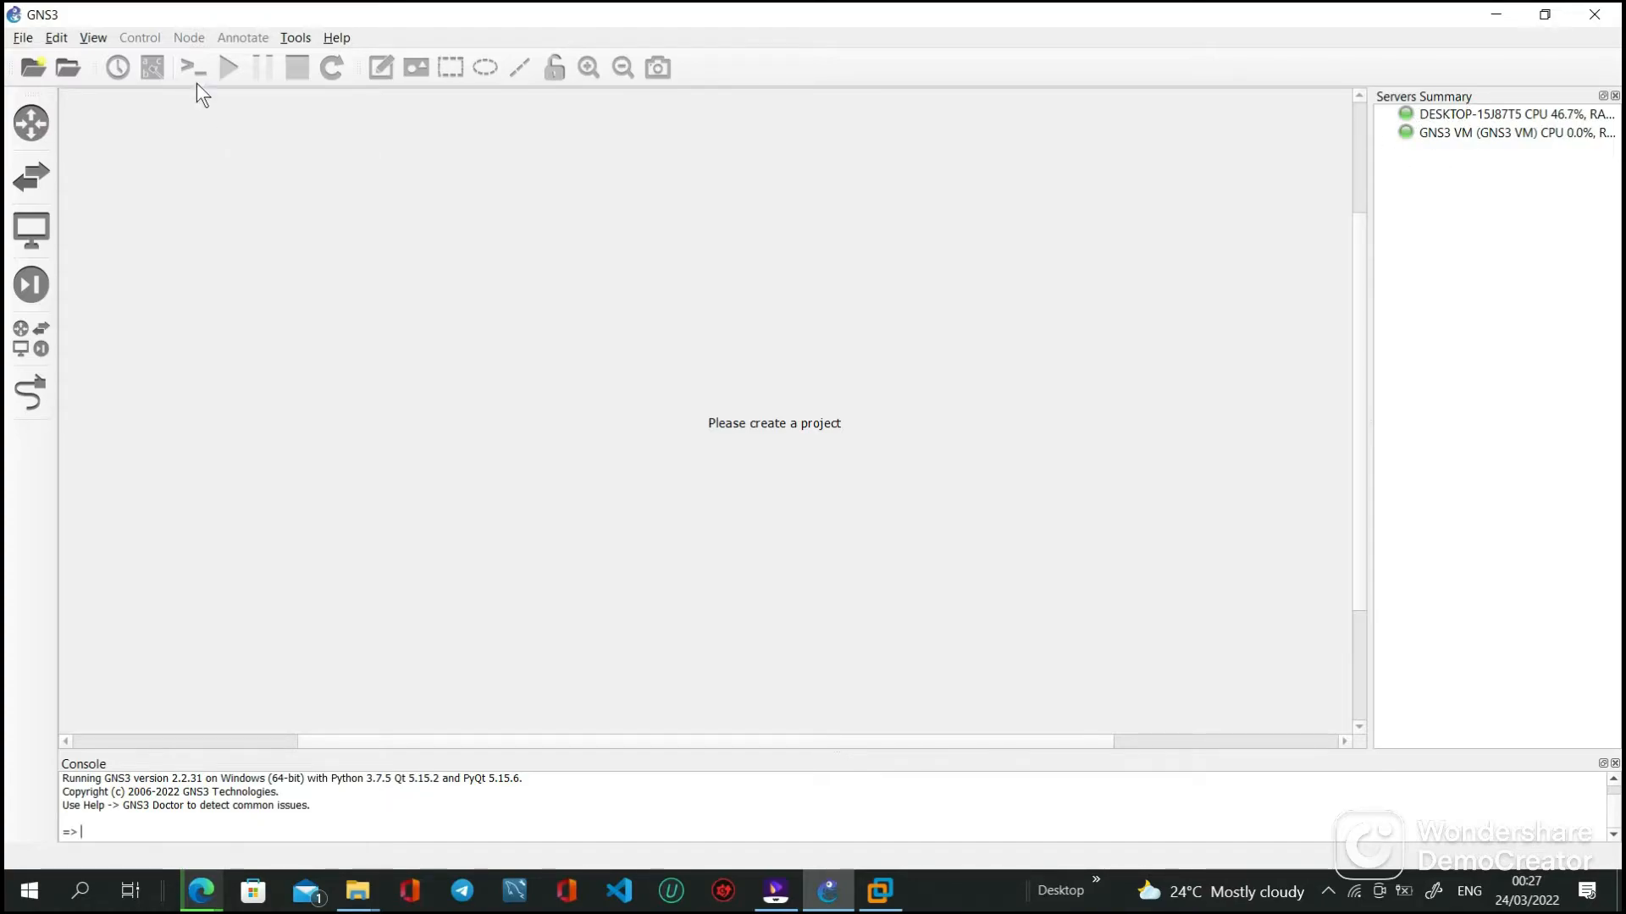
click(94, 36)
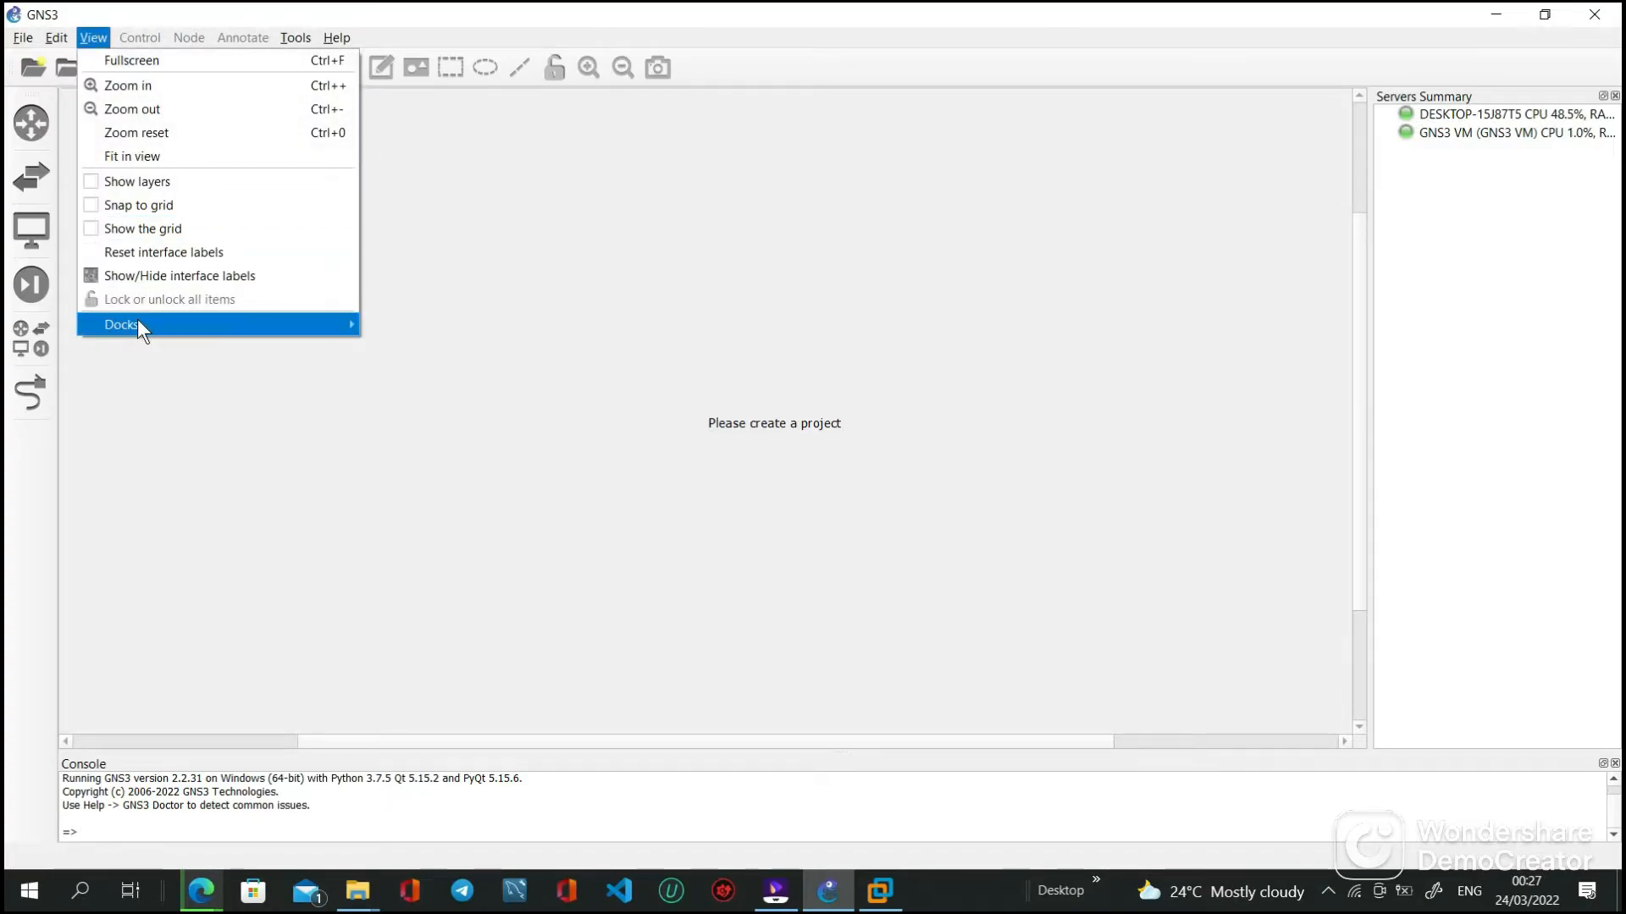
mouse_move(138, 321)
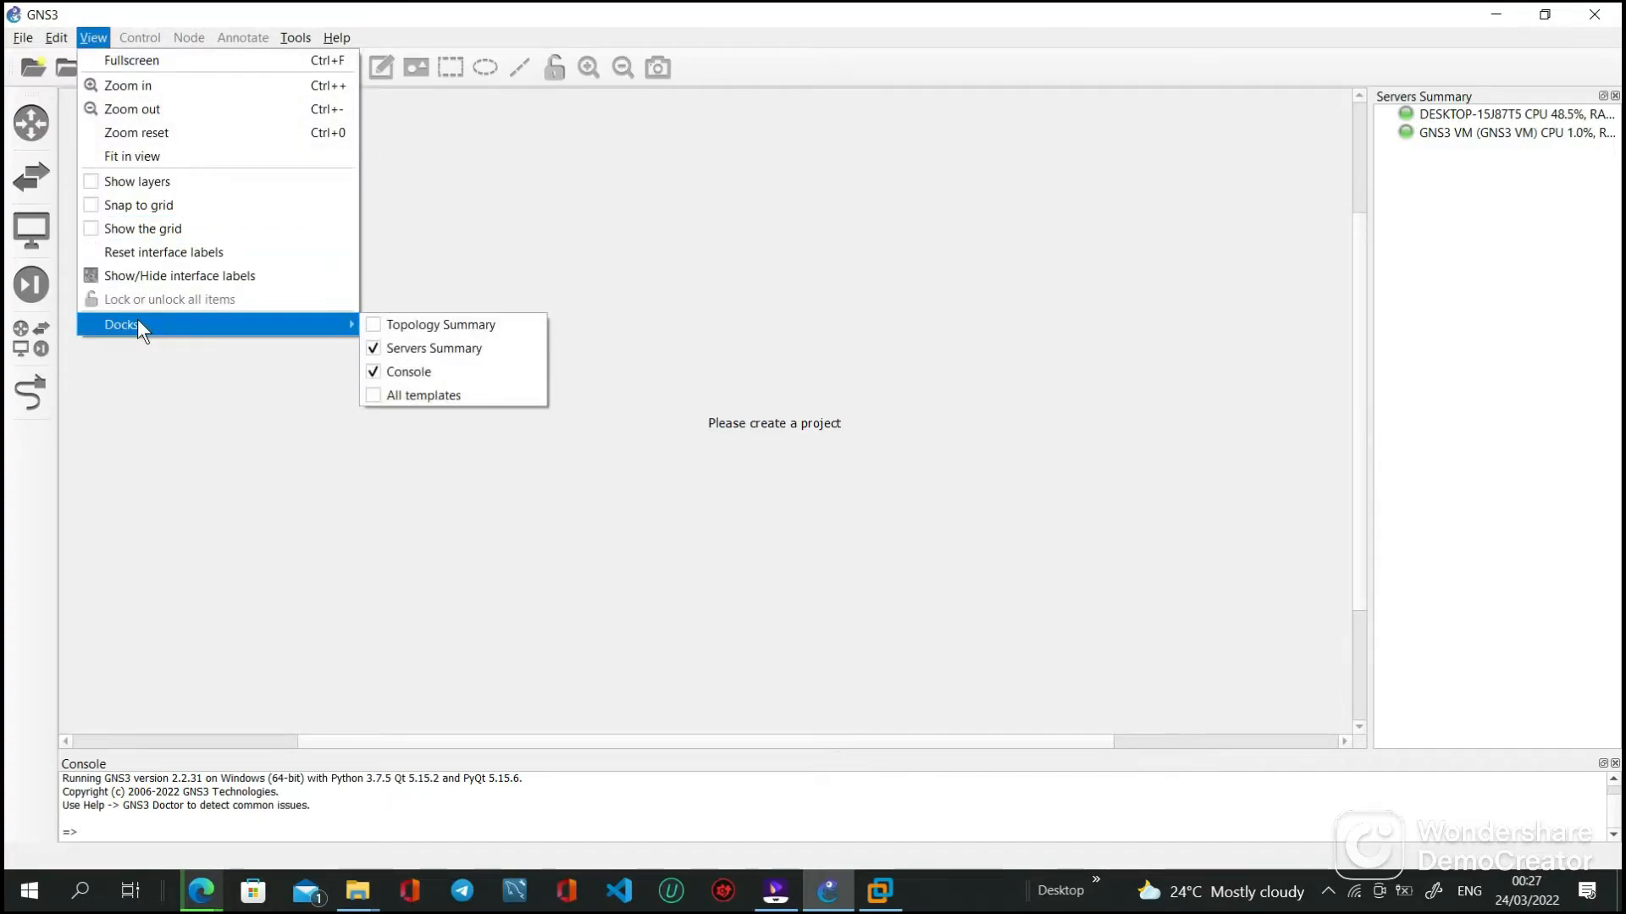
click(377, 322)
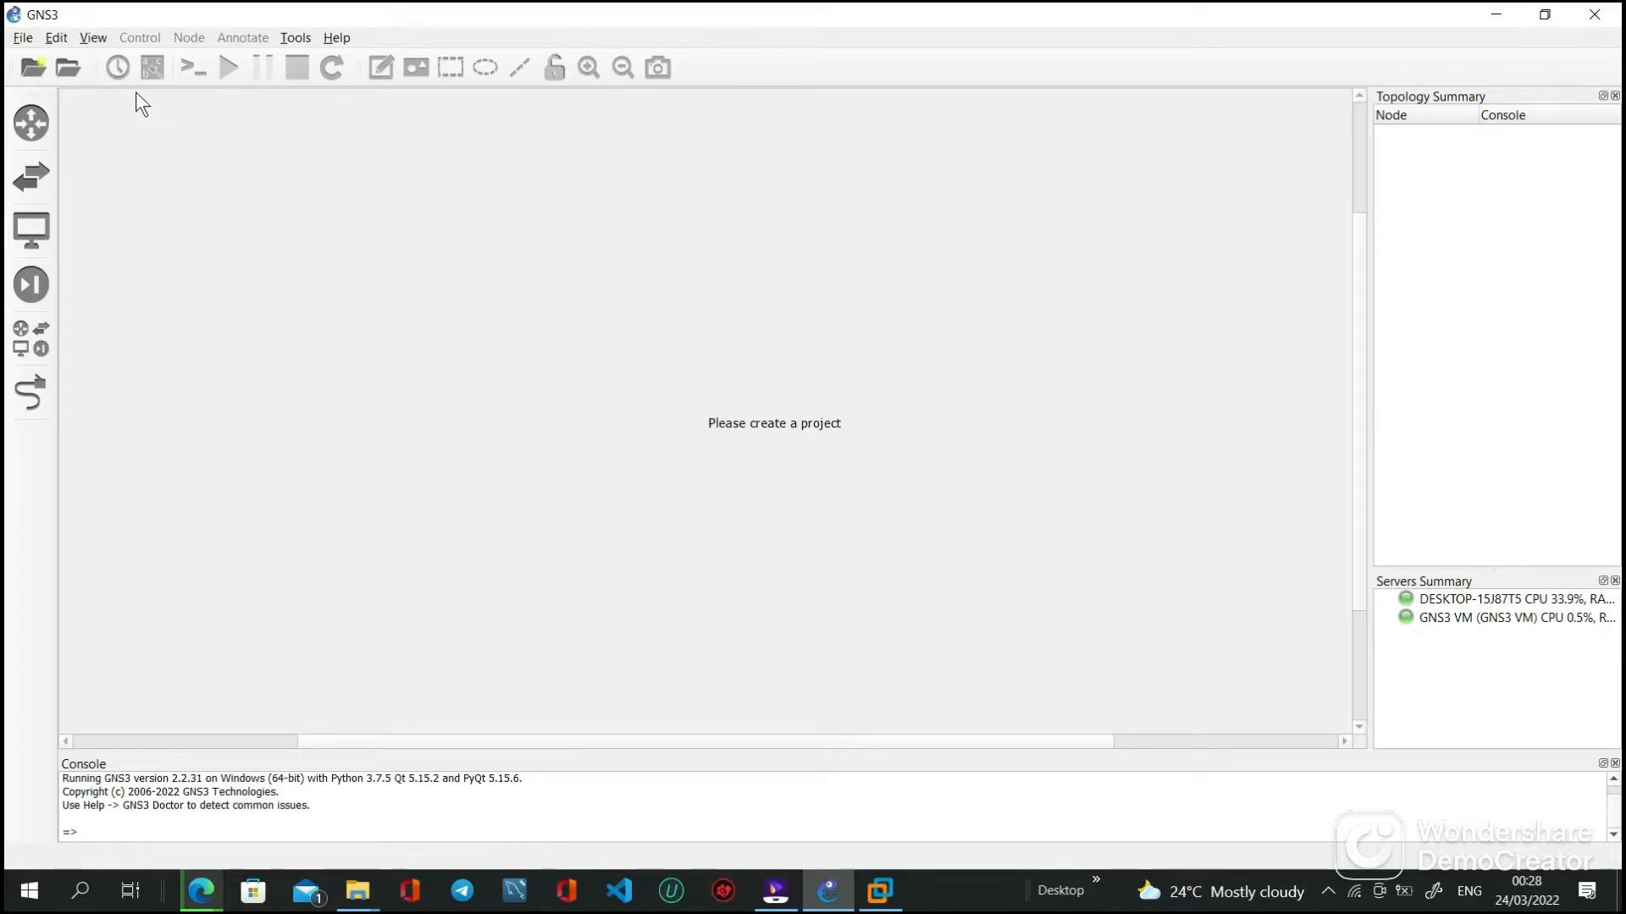
- Hide the Console dock below the workspace
click(93, 38)
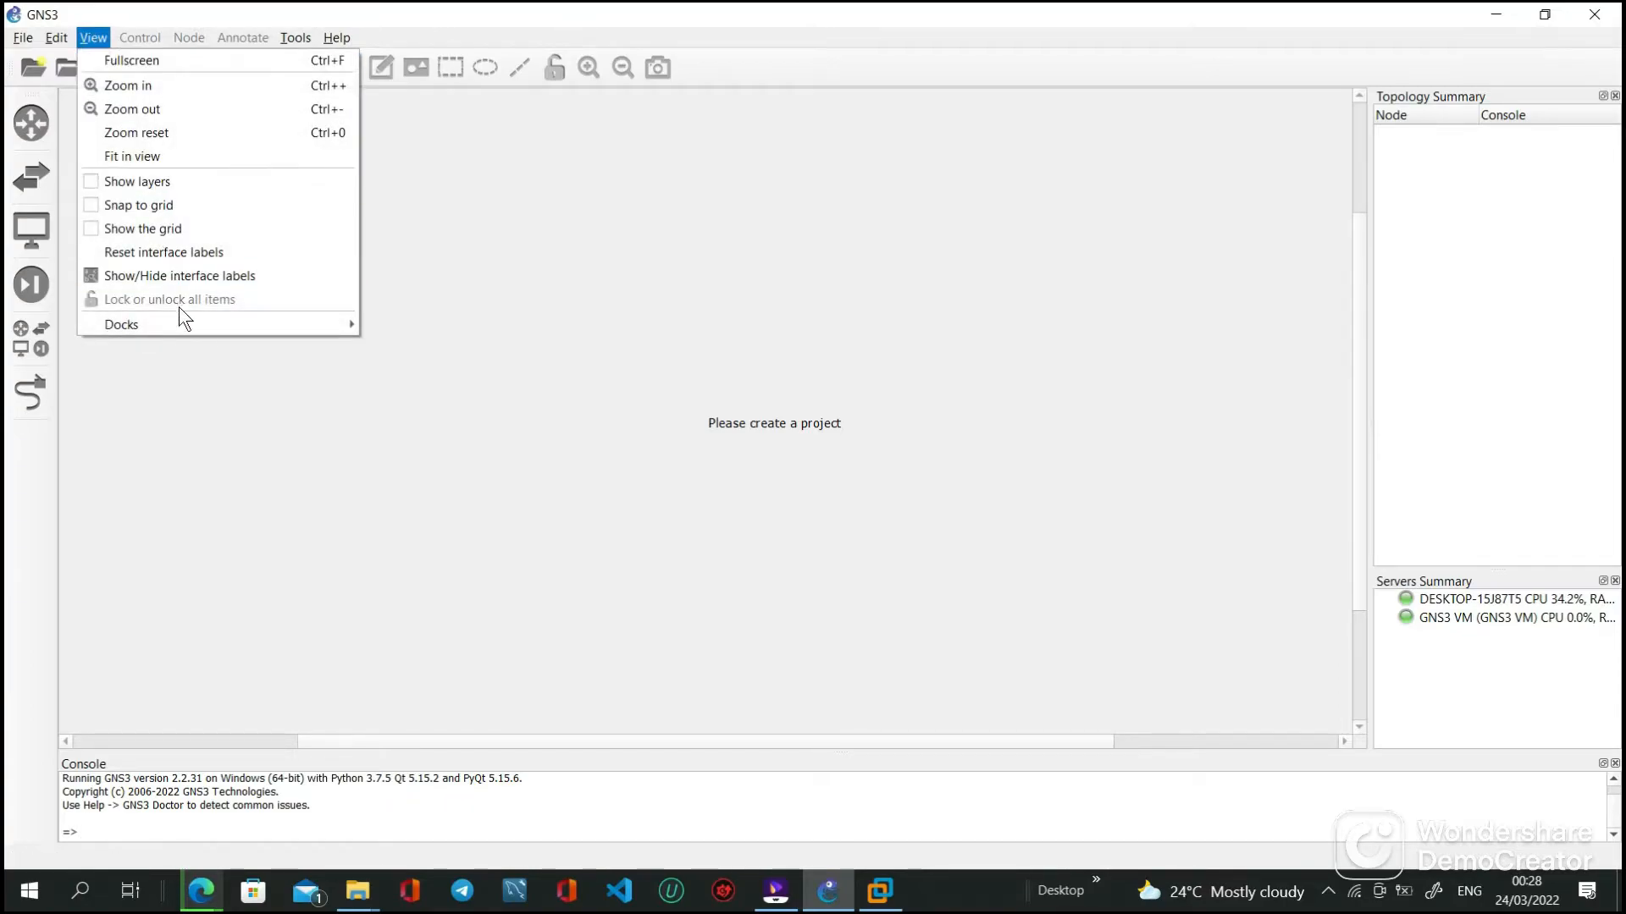
mouse_move(186, 324)
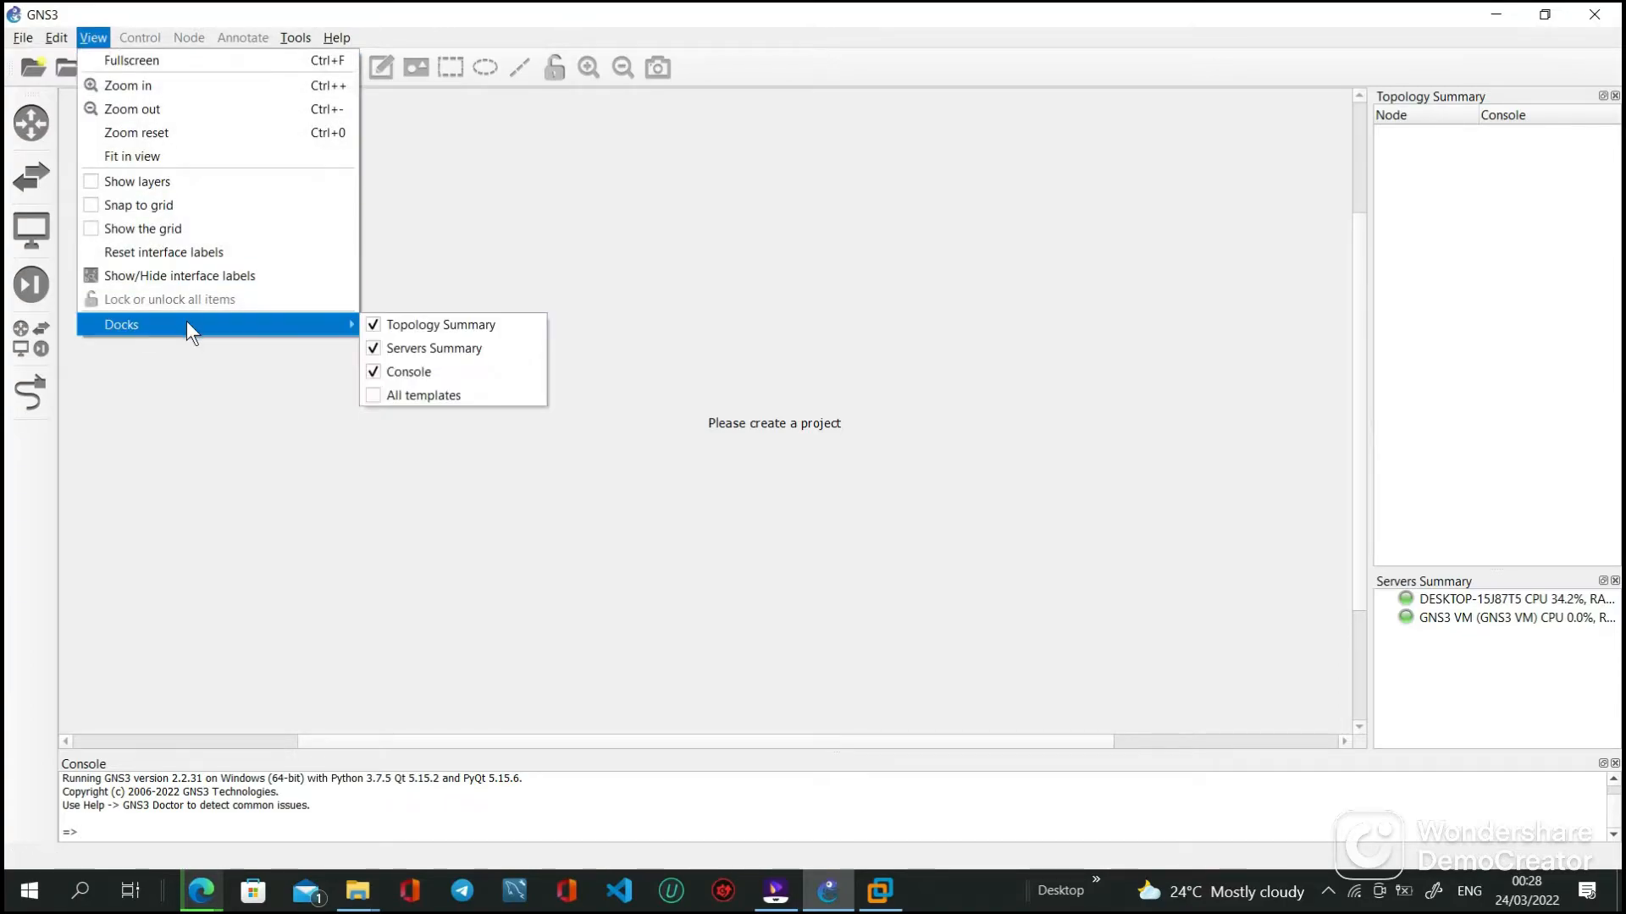
click(373, 372)
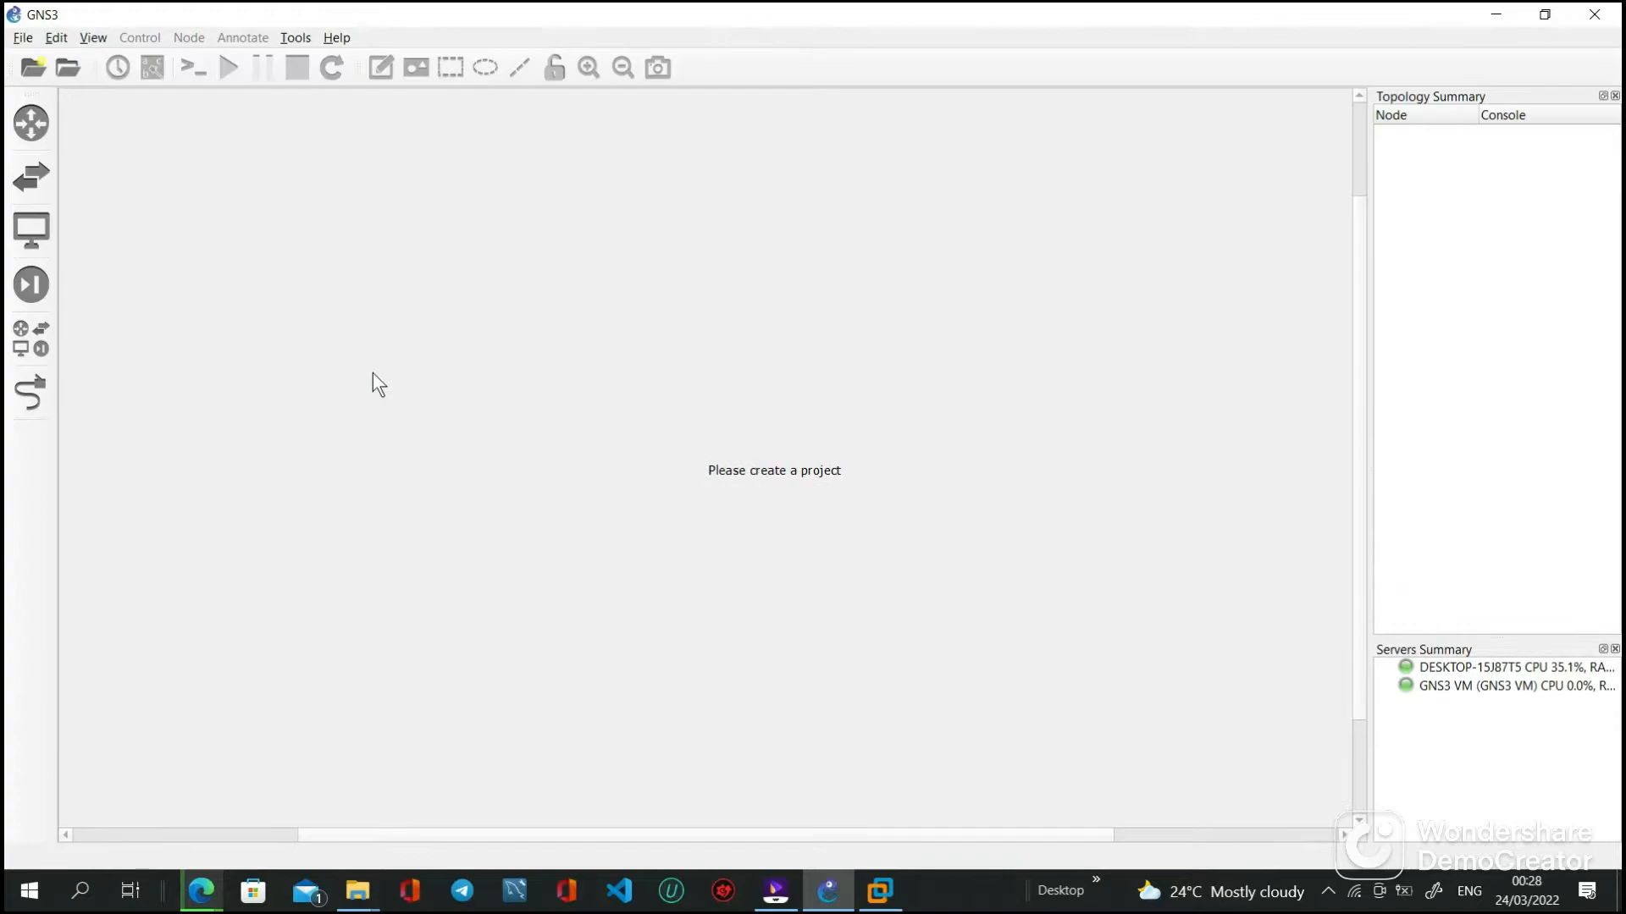
- Show the Console dock again below the workspace
click(94, 39)
mouse_move(188, 322)
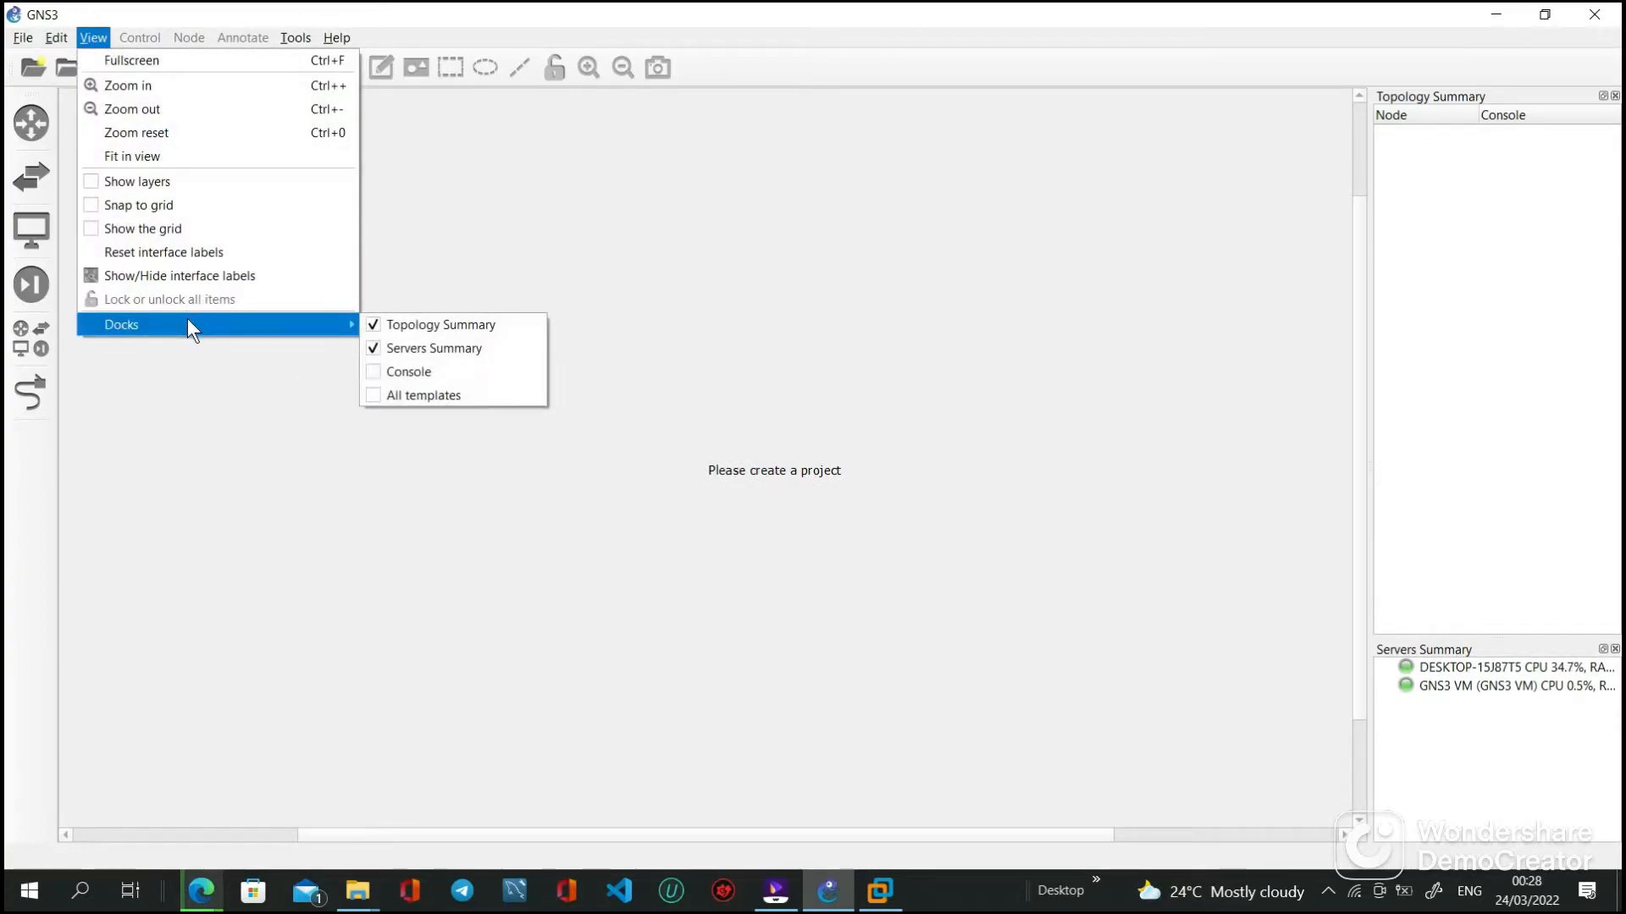
click(373, 371)
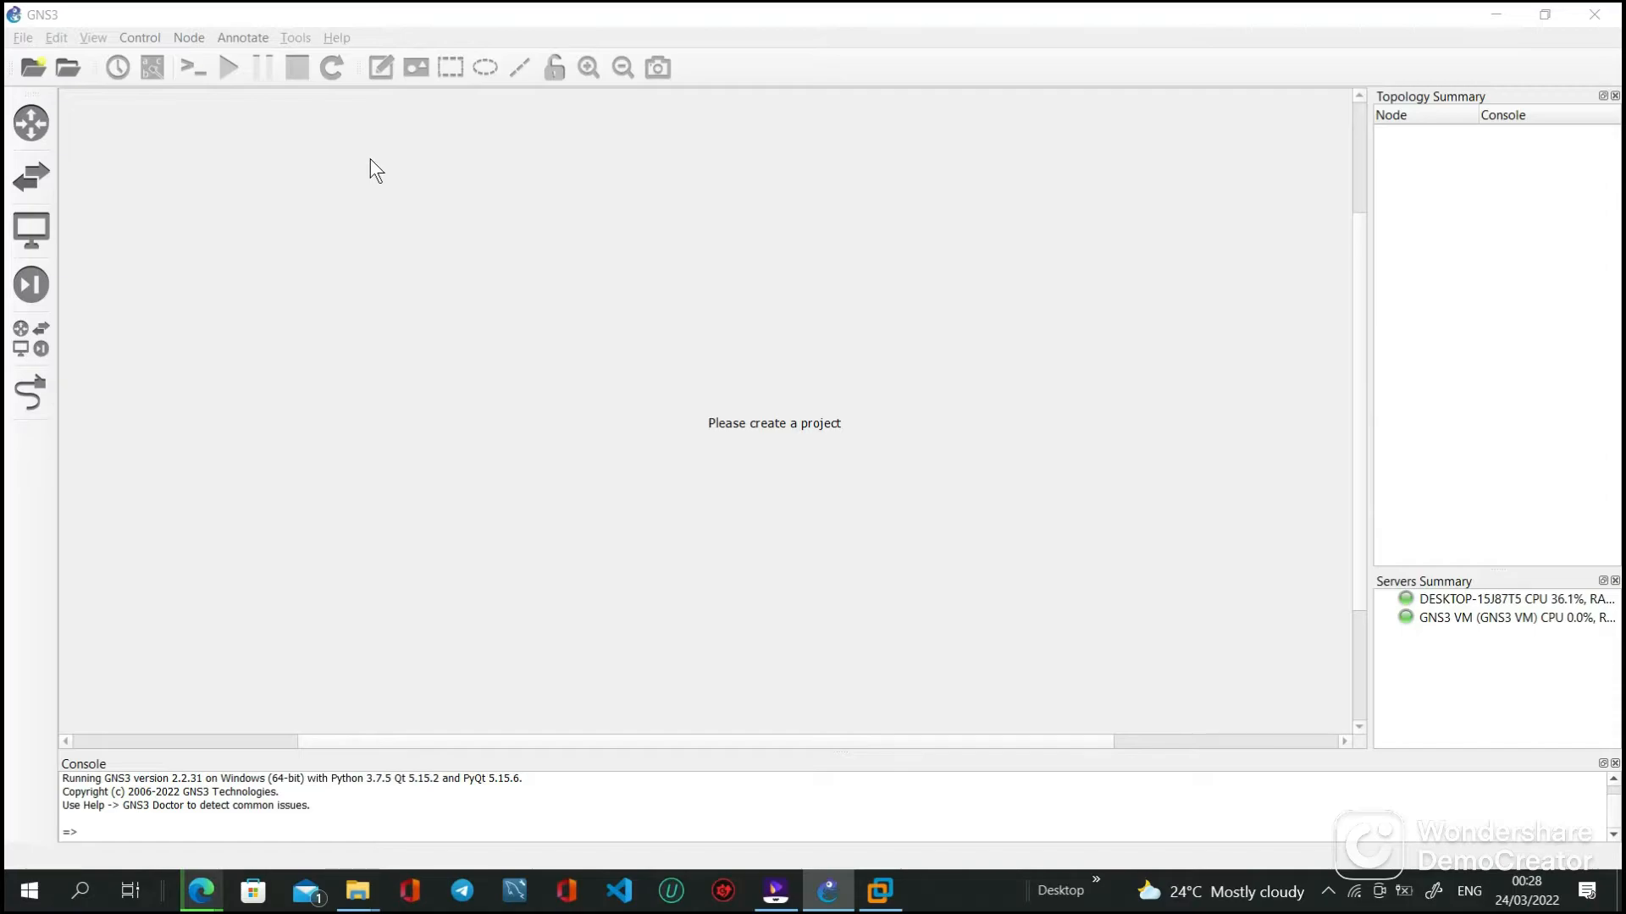
- Launch the beta Web UI to view its project list in the browser, and return to the GNS3 desktop window
click(227, 35)
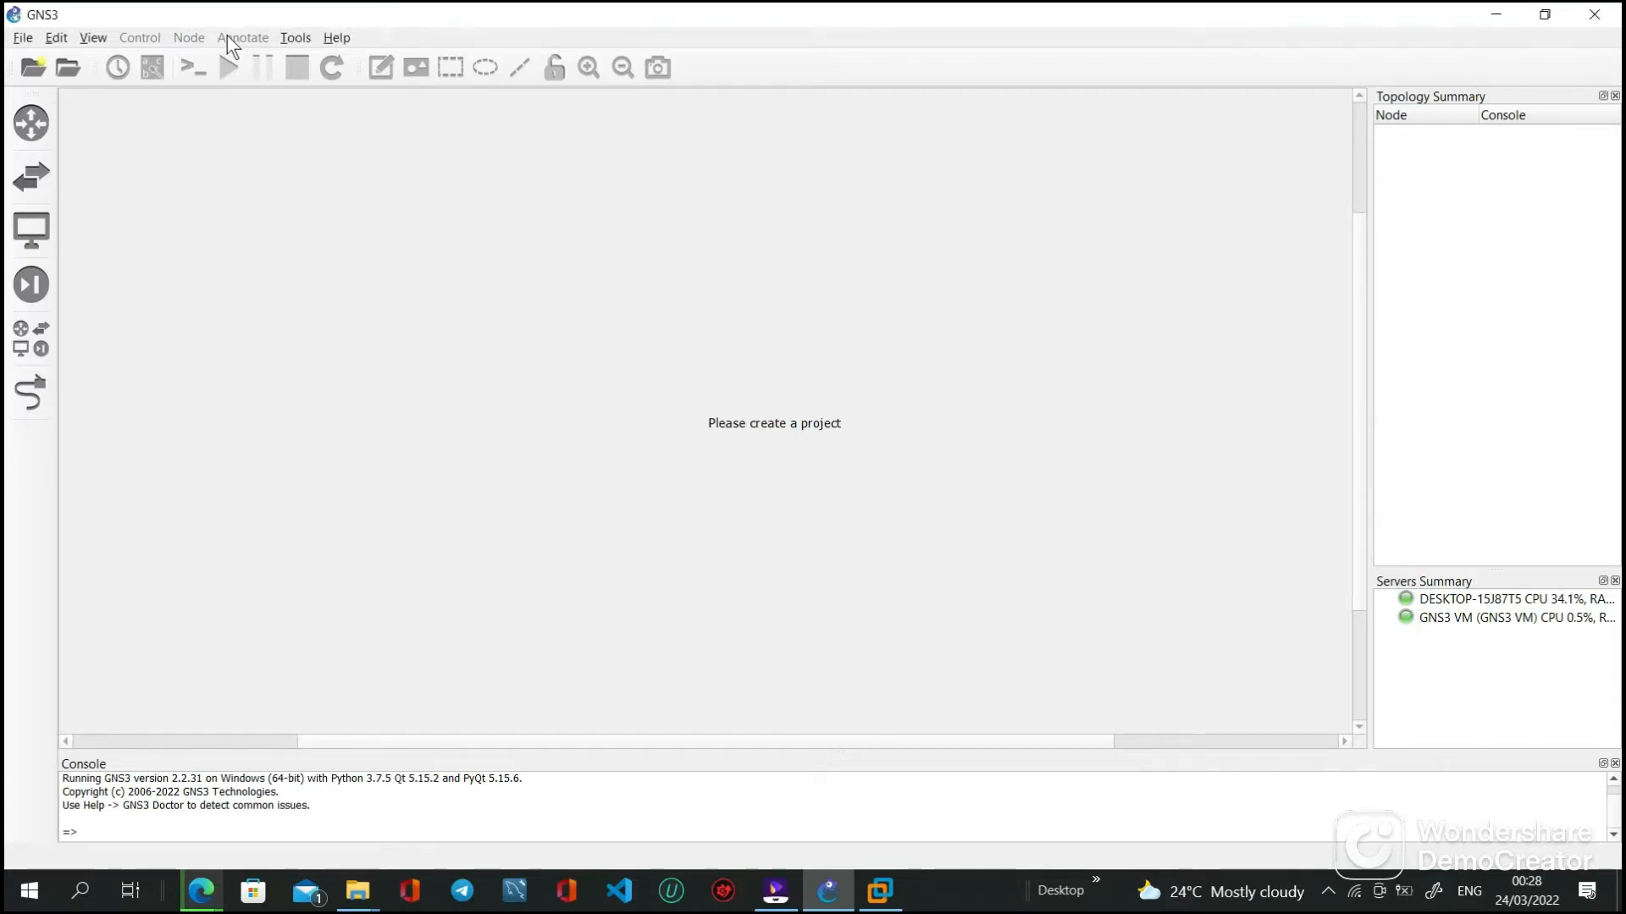
click(297, 37)
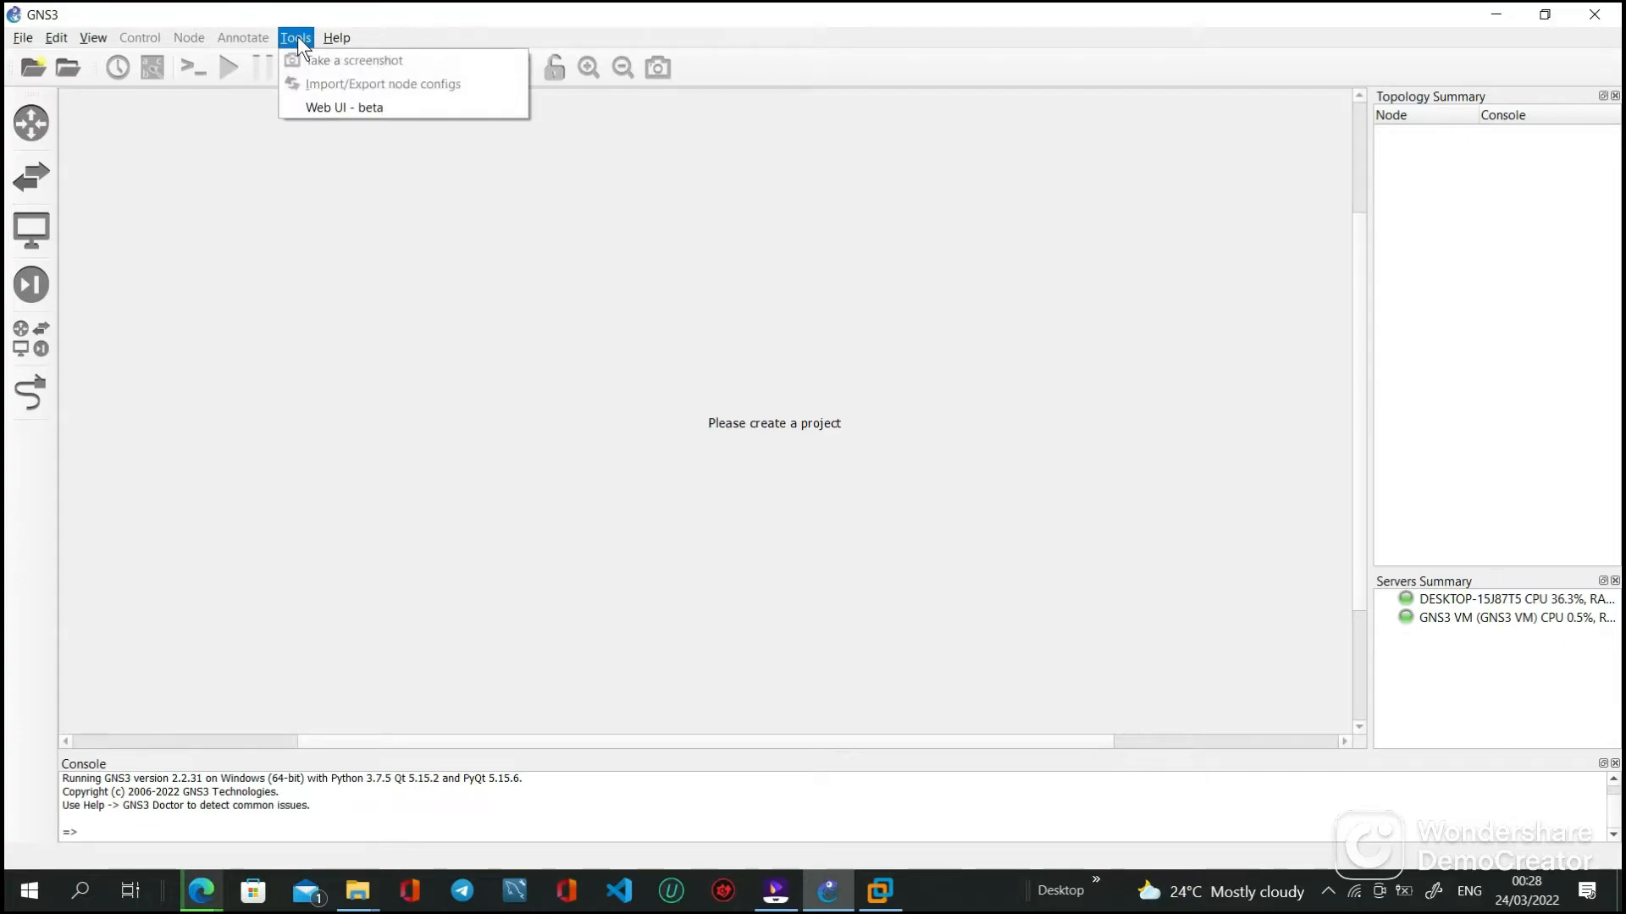
click(356, 108)
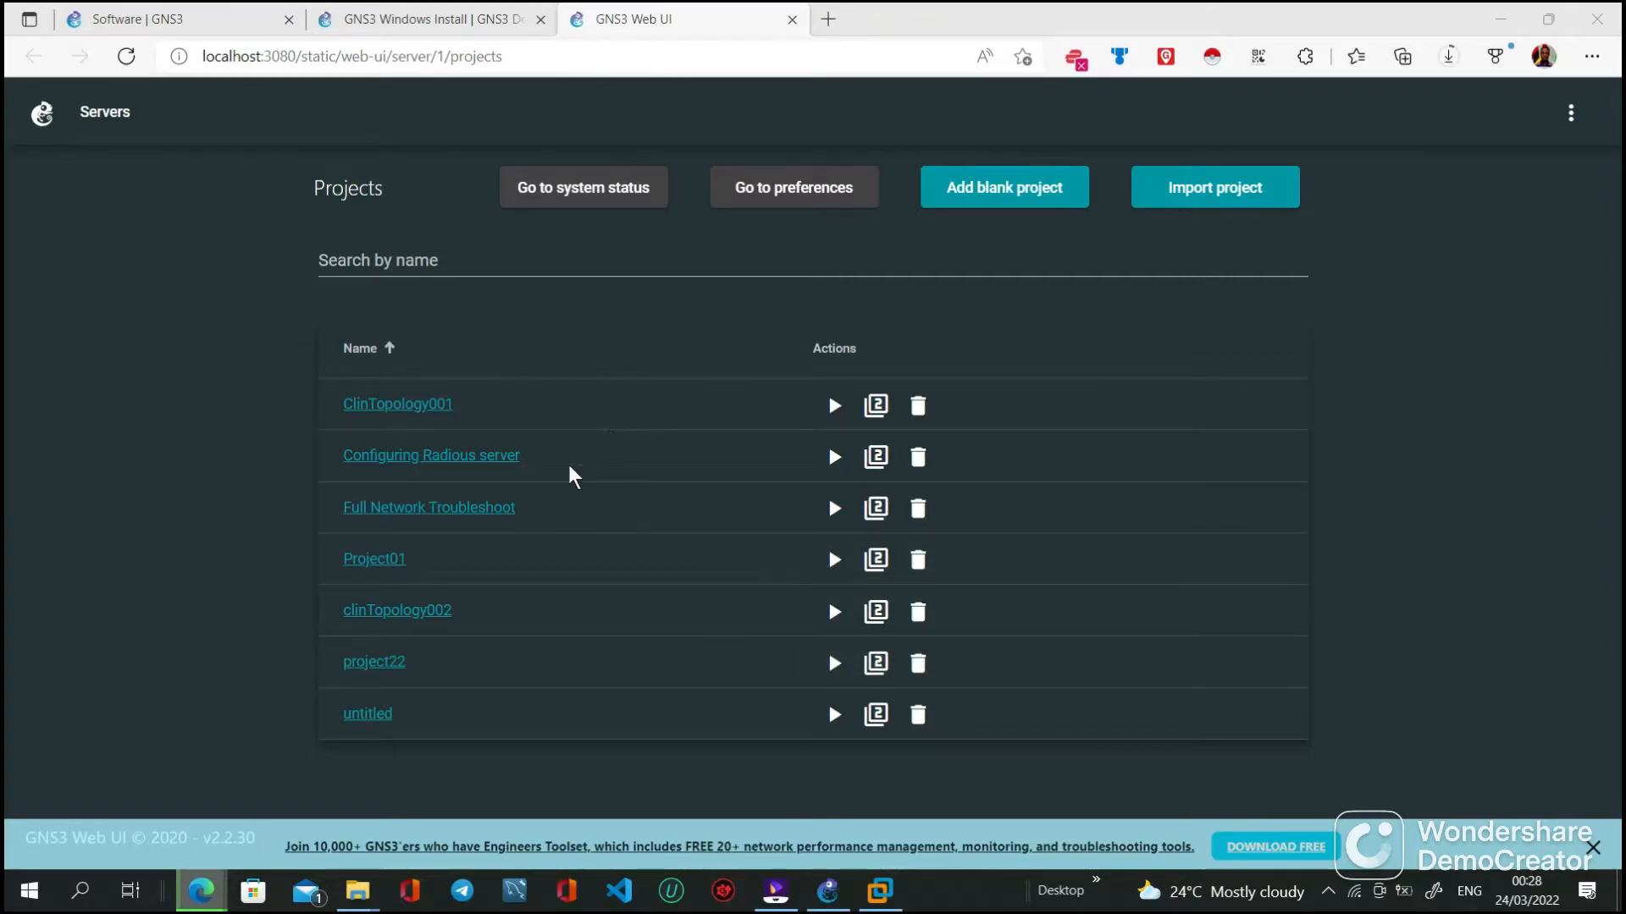
click(830, 891)
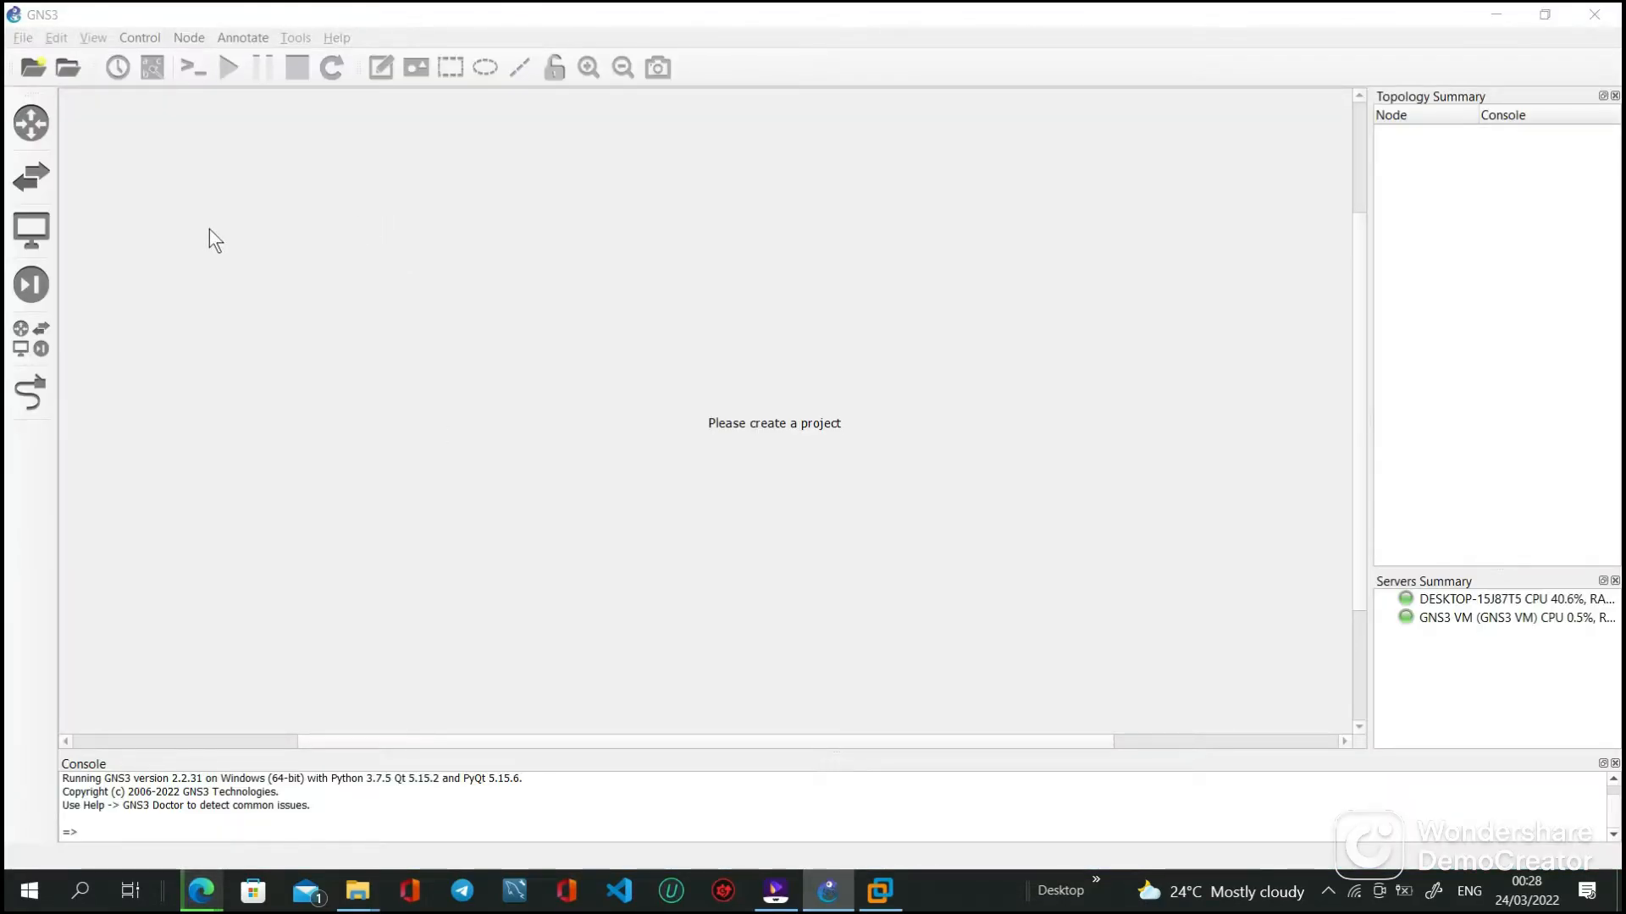
- Create a new blank project named "project demo"
click(23, 37)
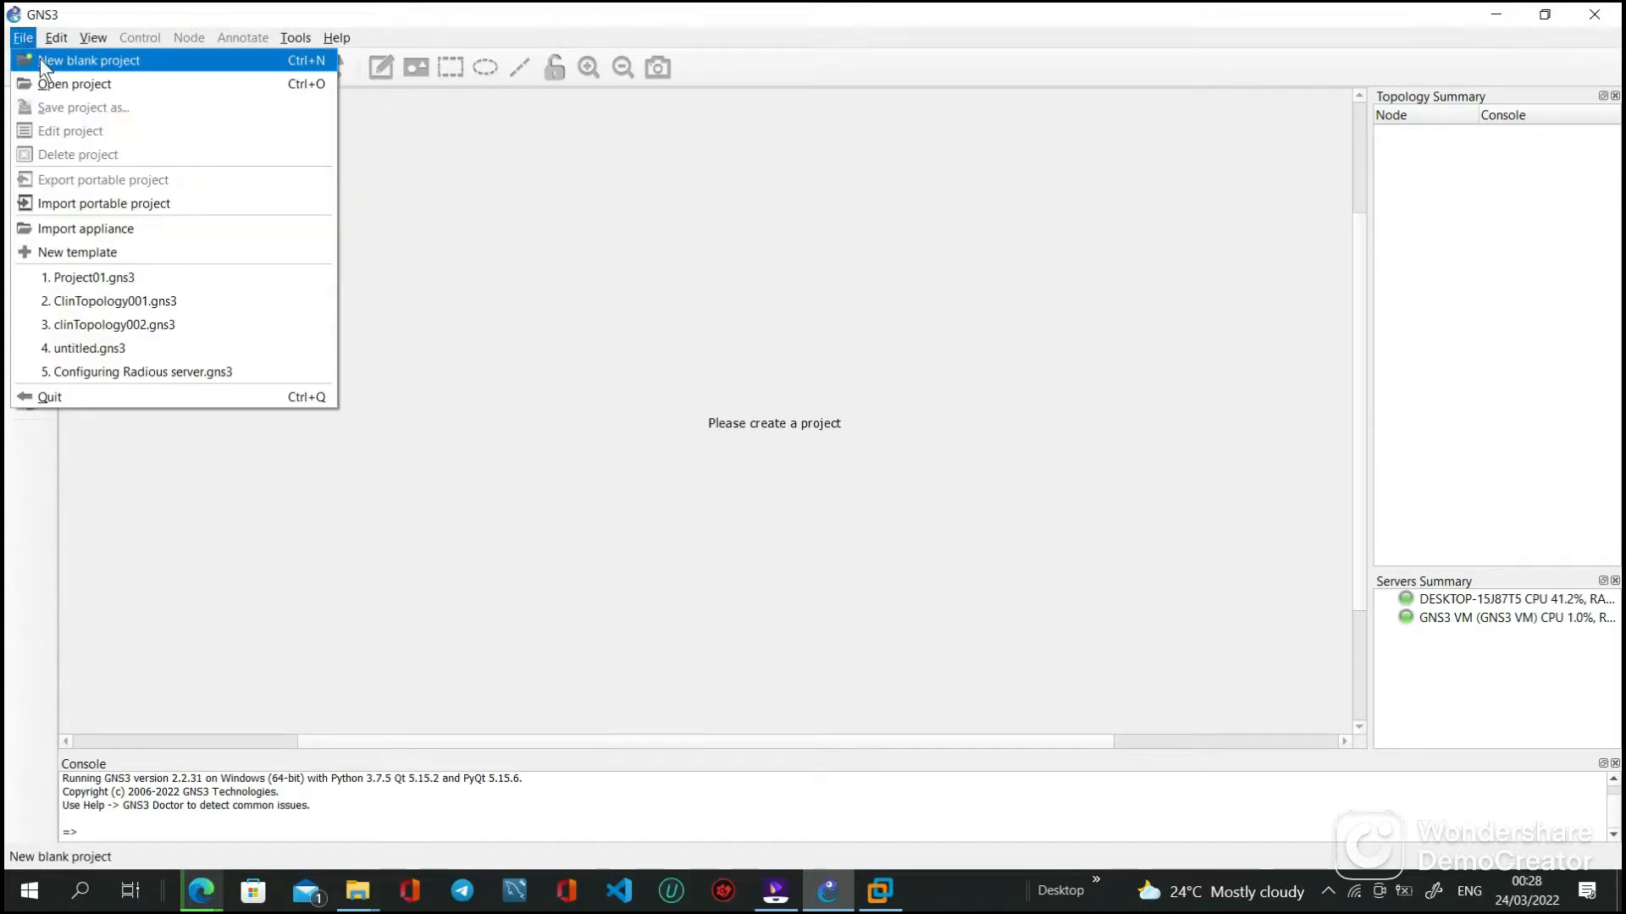
click(43, 59)
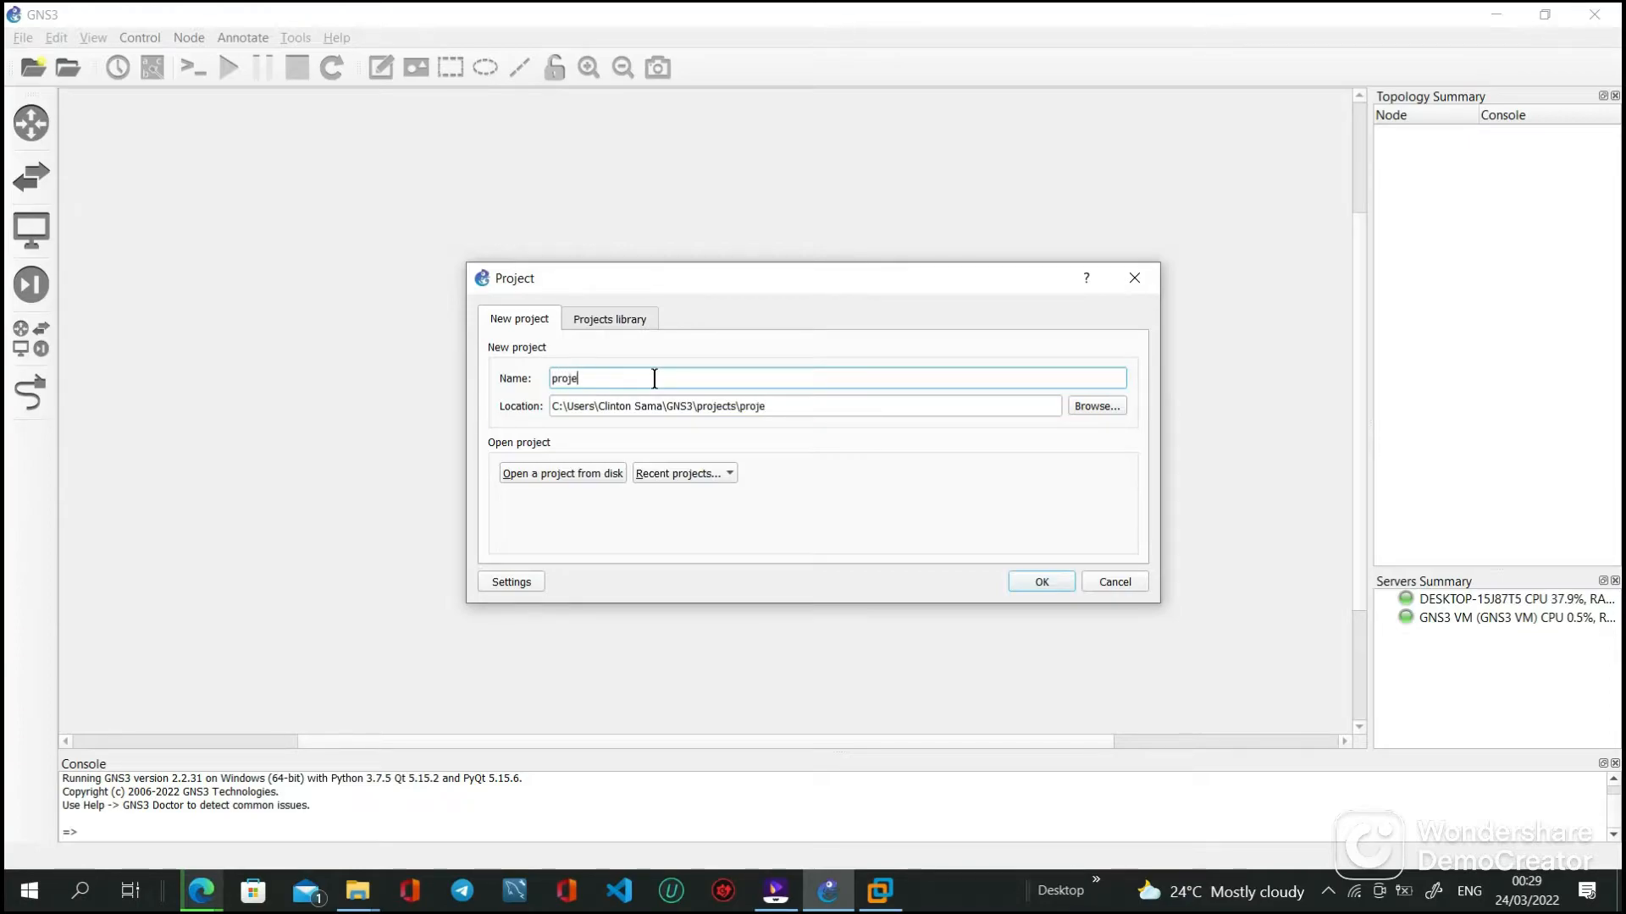
text(demo)
click(1054, 583)
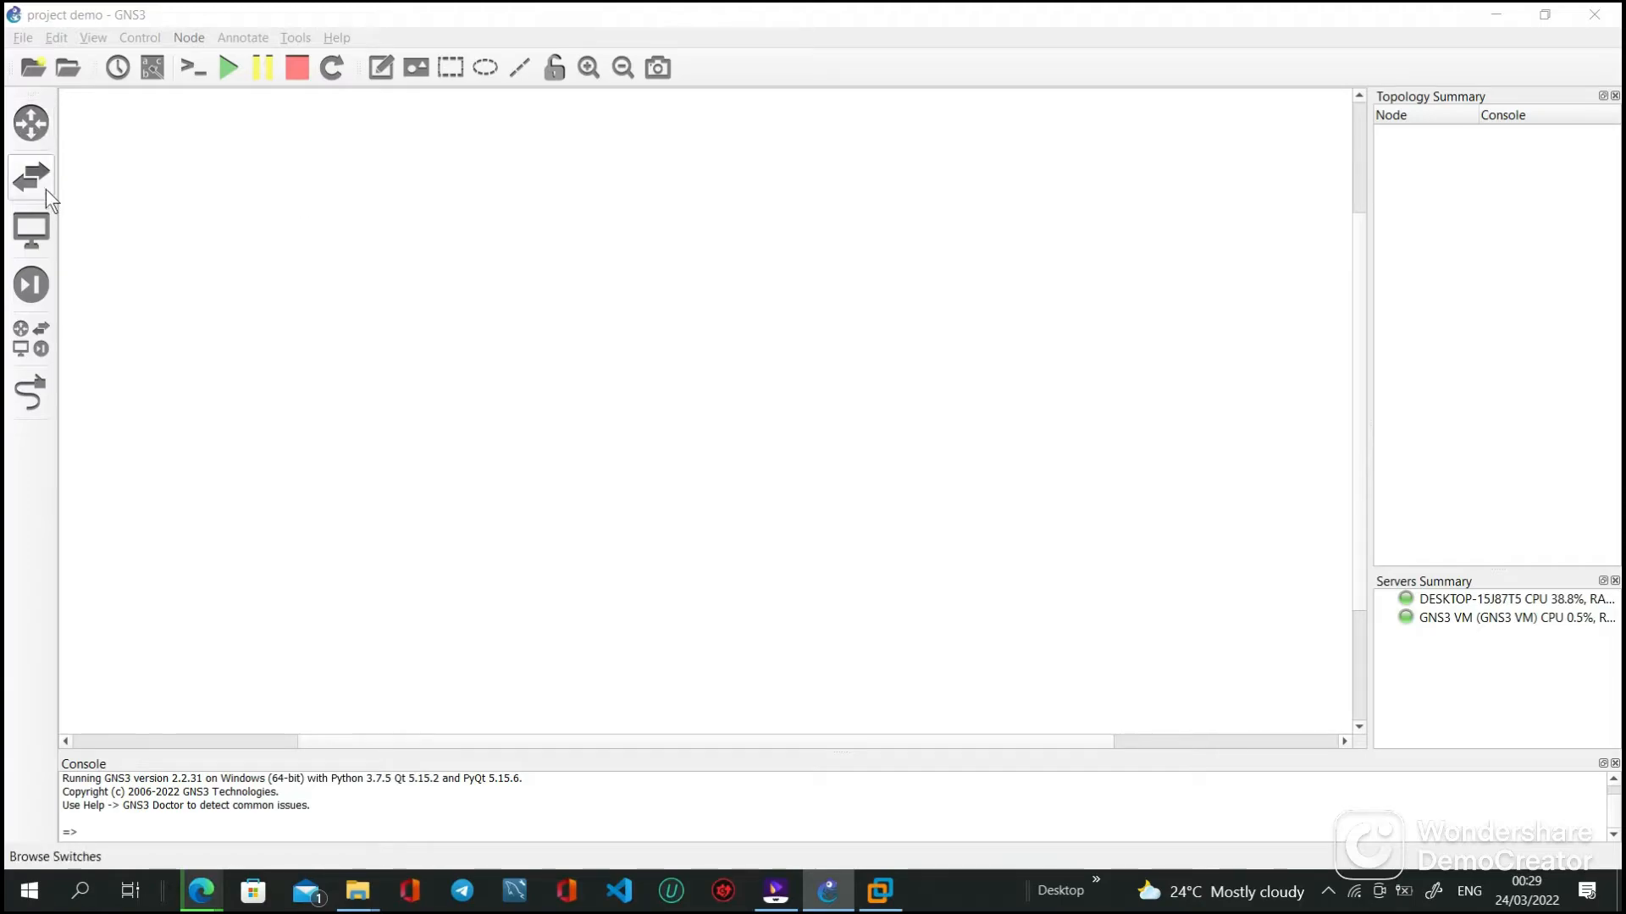
- Look through the available routers, switches, end devices, security devices and all devices, and close the device list
click(38, 124)
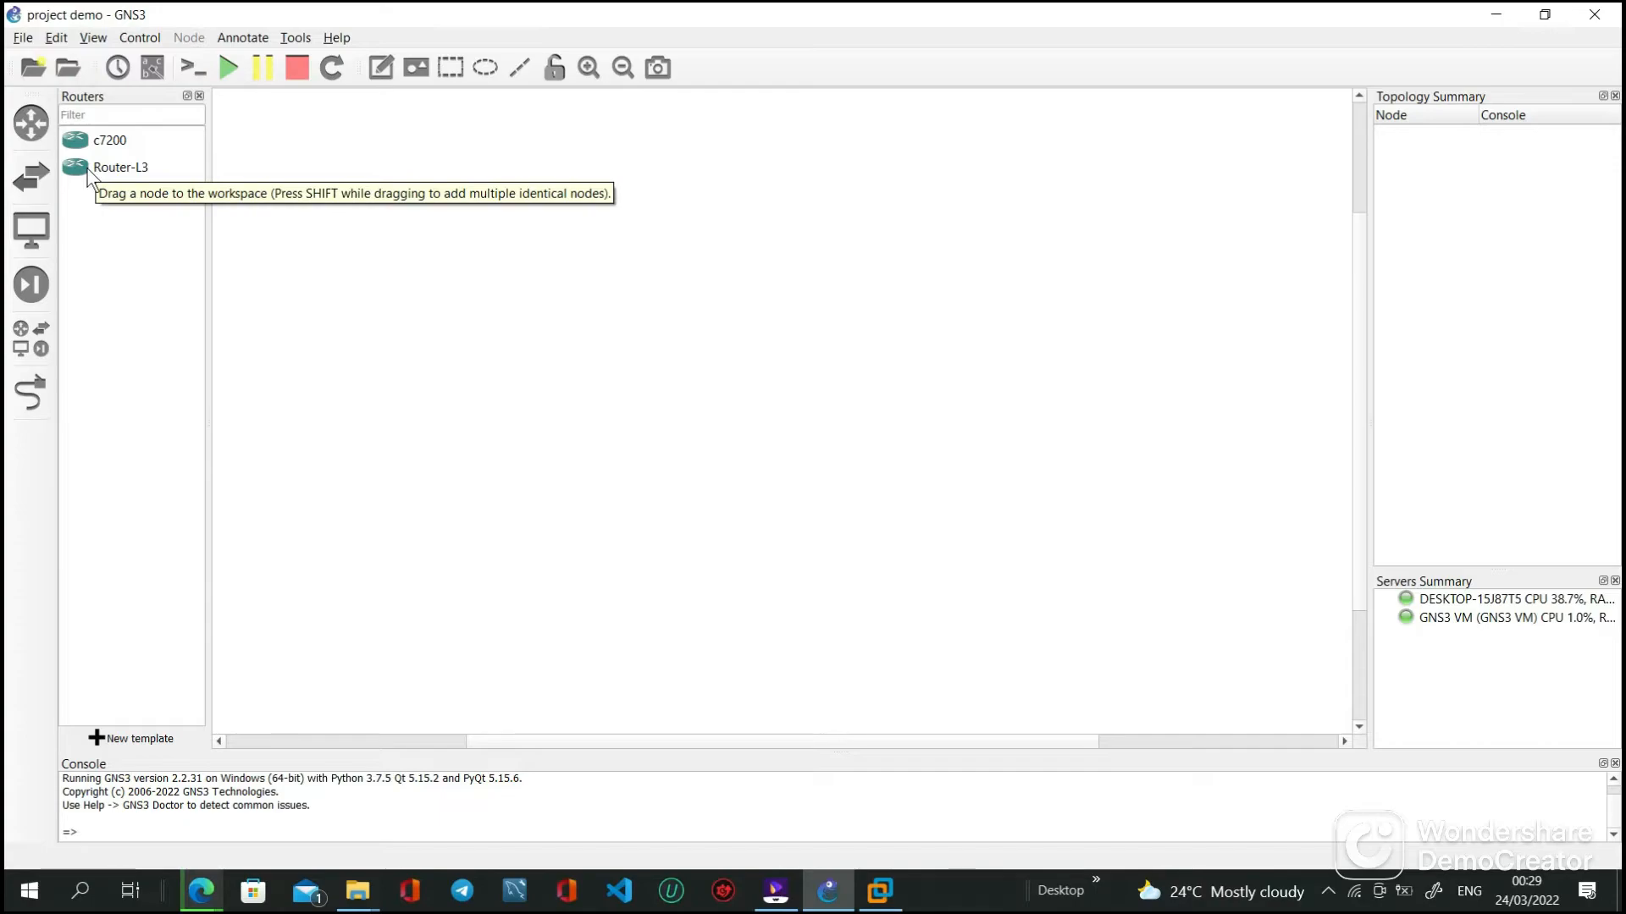
click(41, 188)
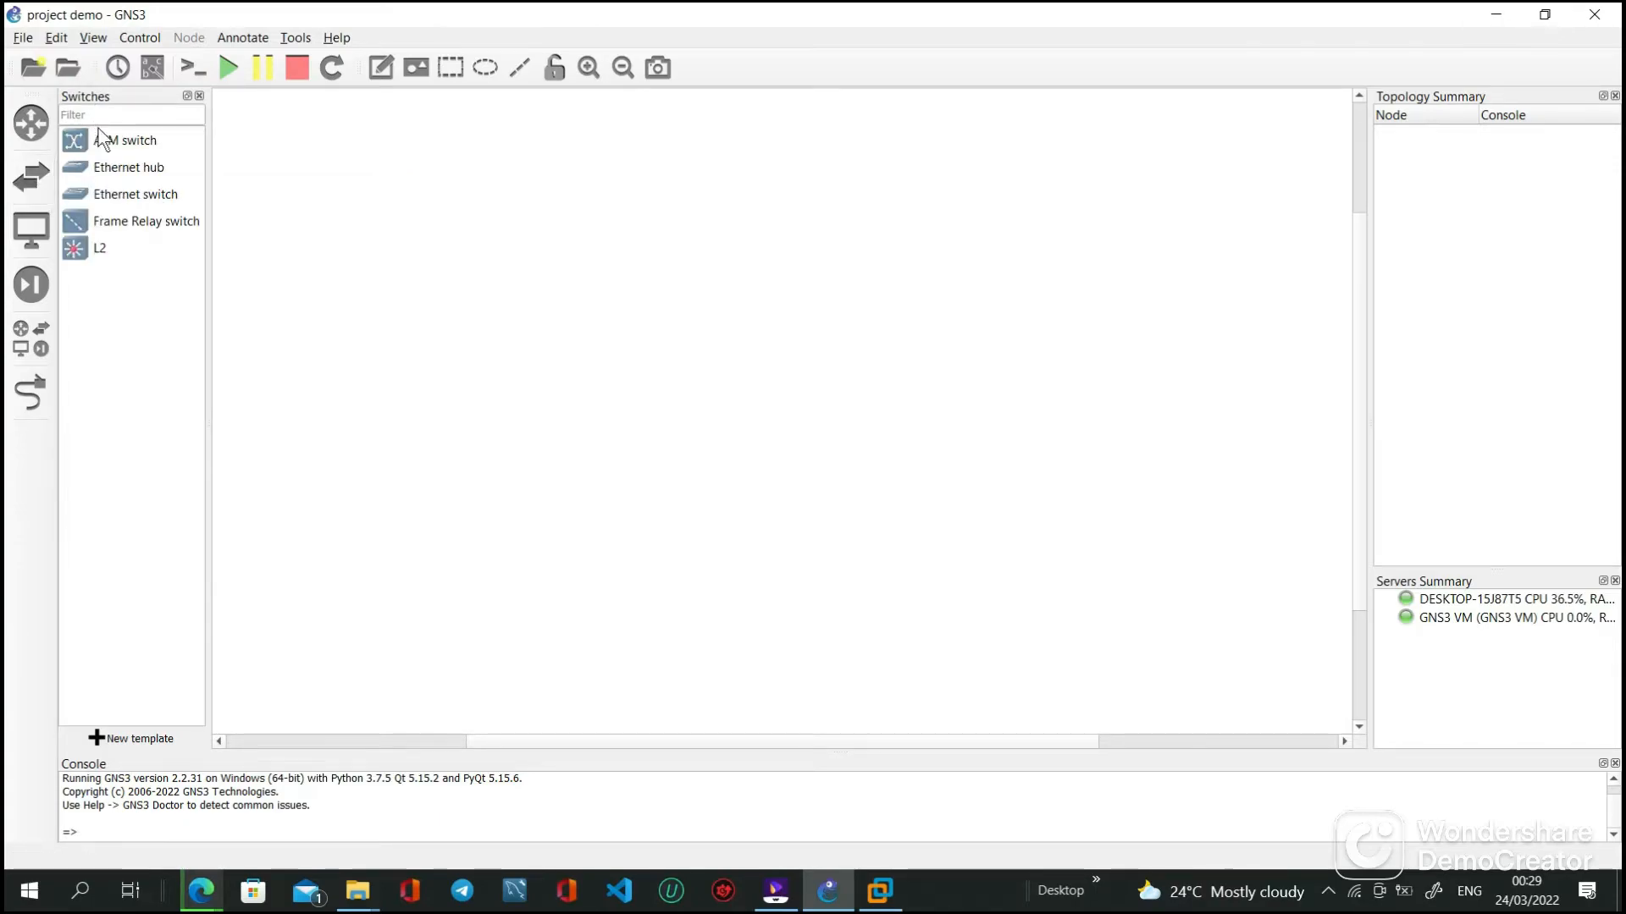
click(30, 230)
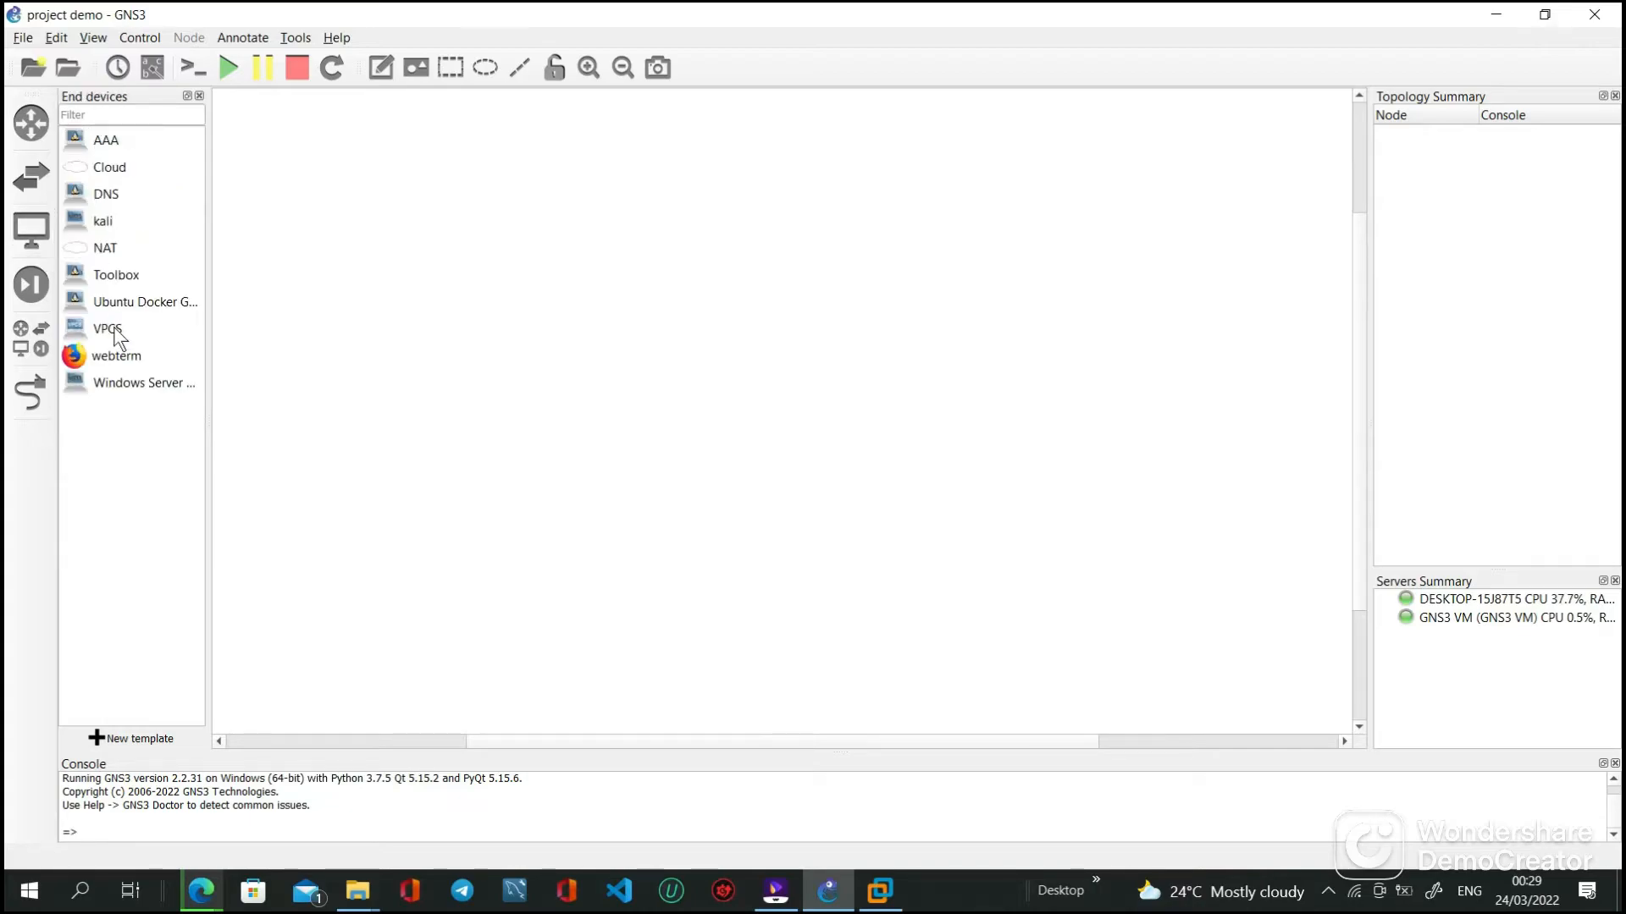
click(44, 300)
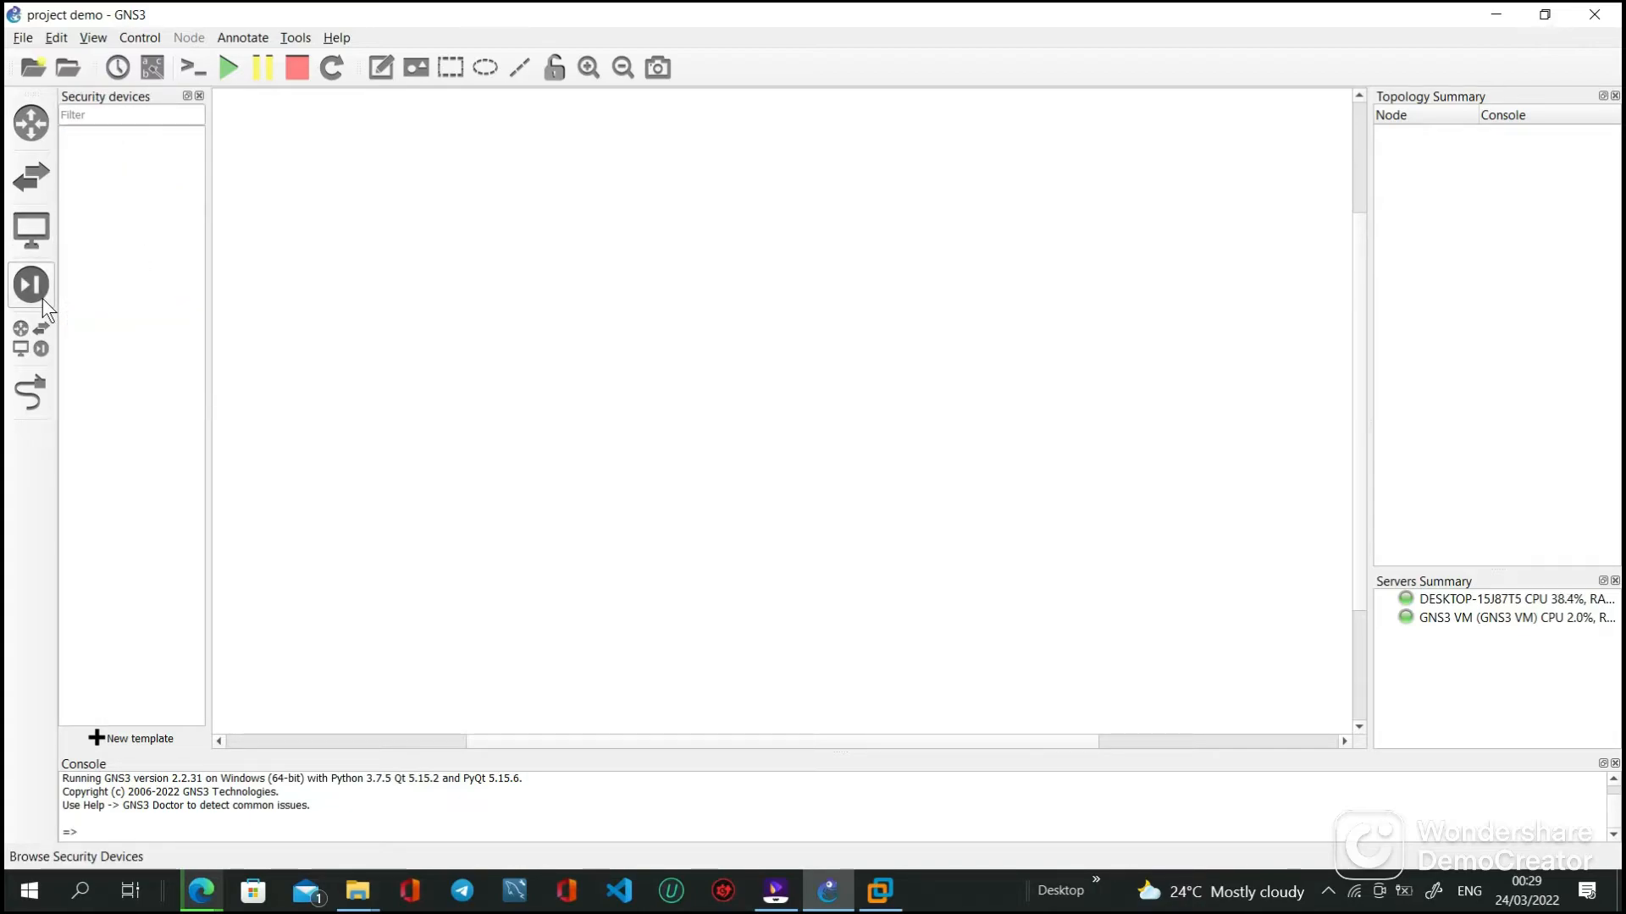
click(35, 352)
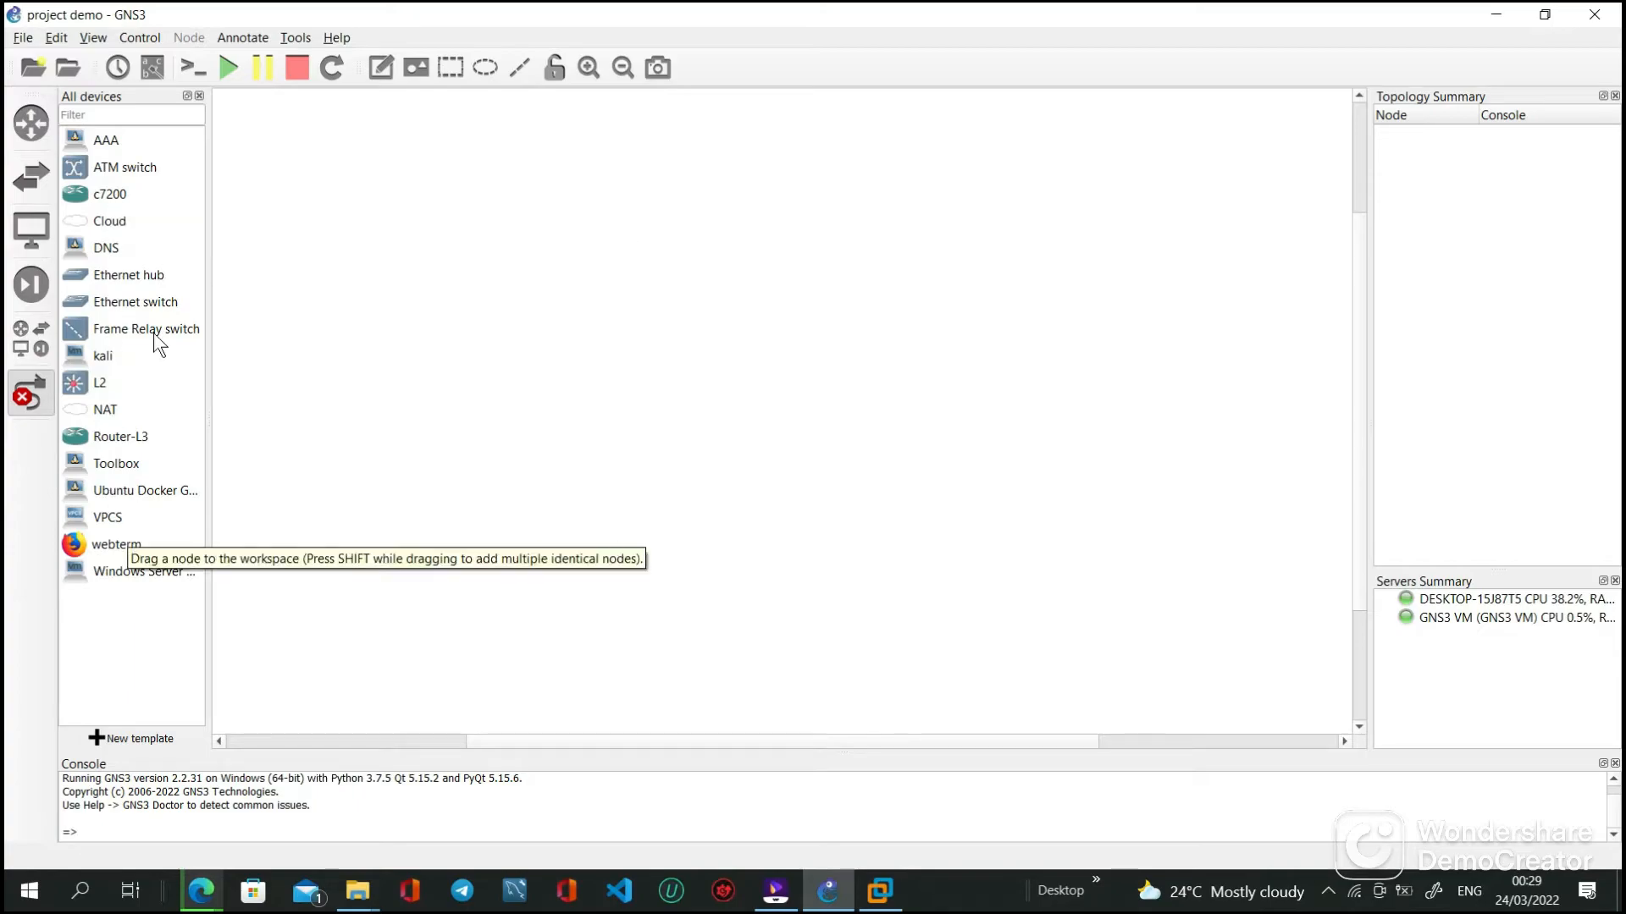
click(200, 96)
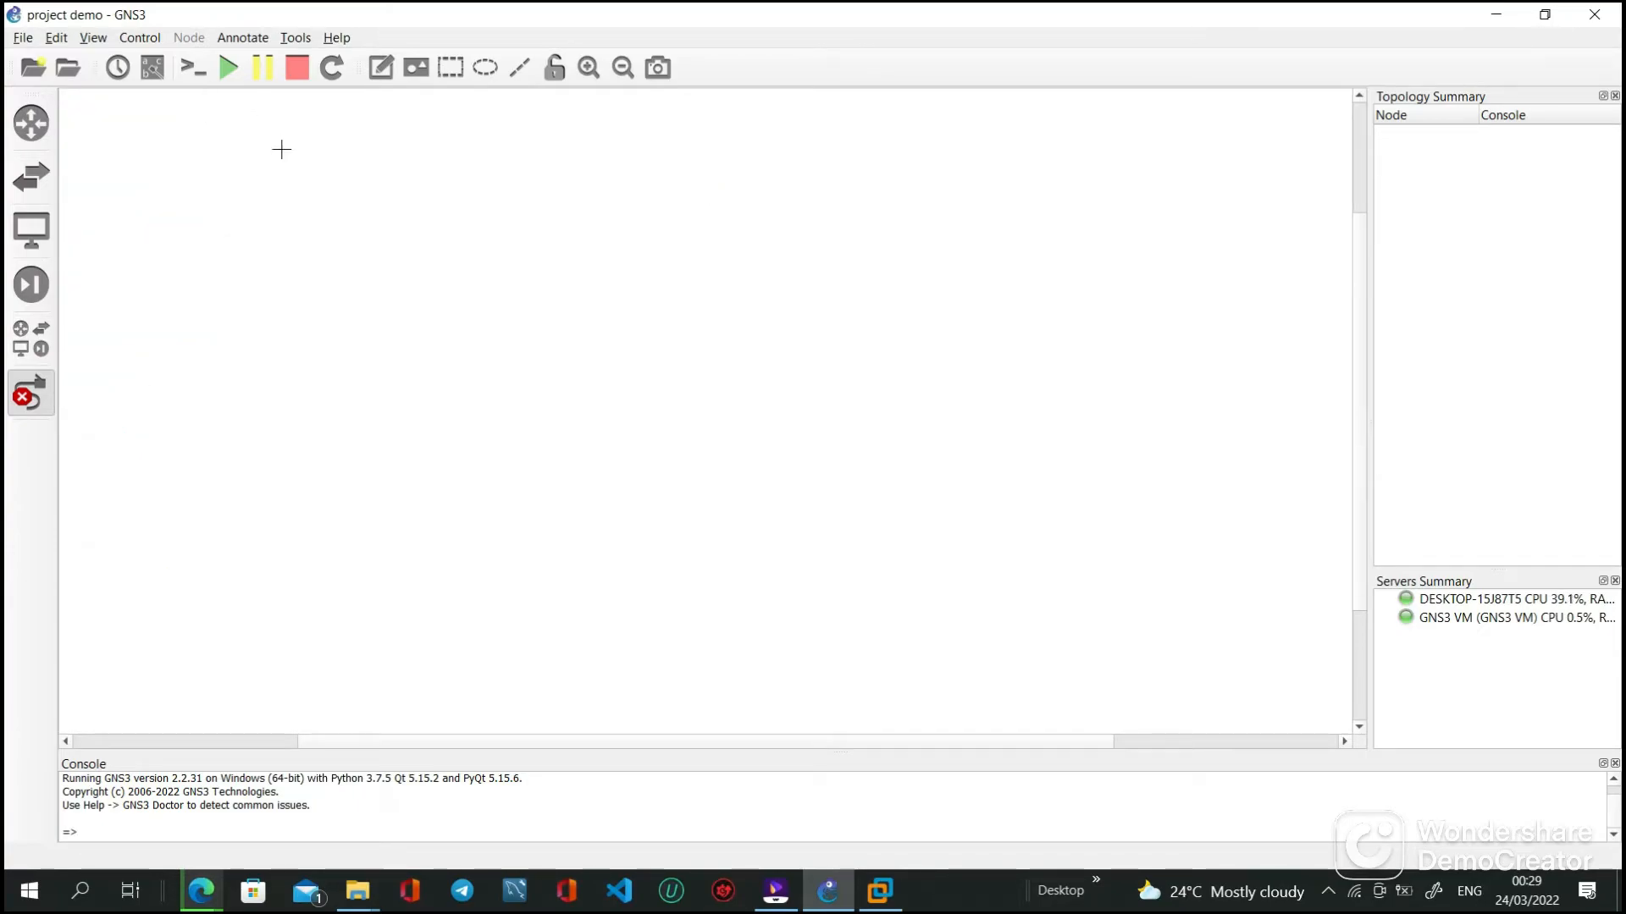
- Place a Router-L3 node in the upper middle of the workspace
click(35, 129)
drag(108, 167, 663, 250)
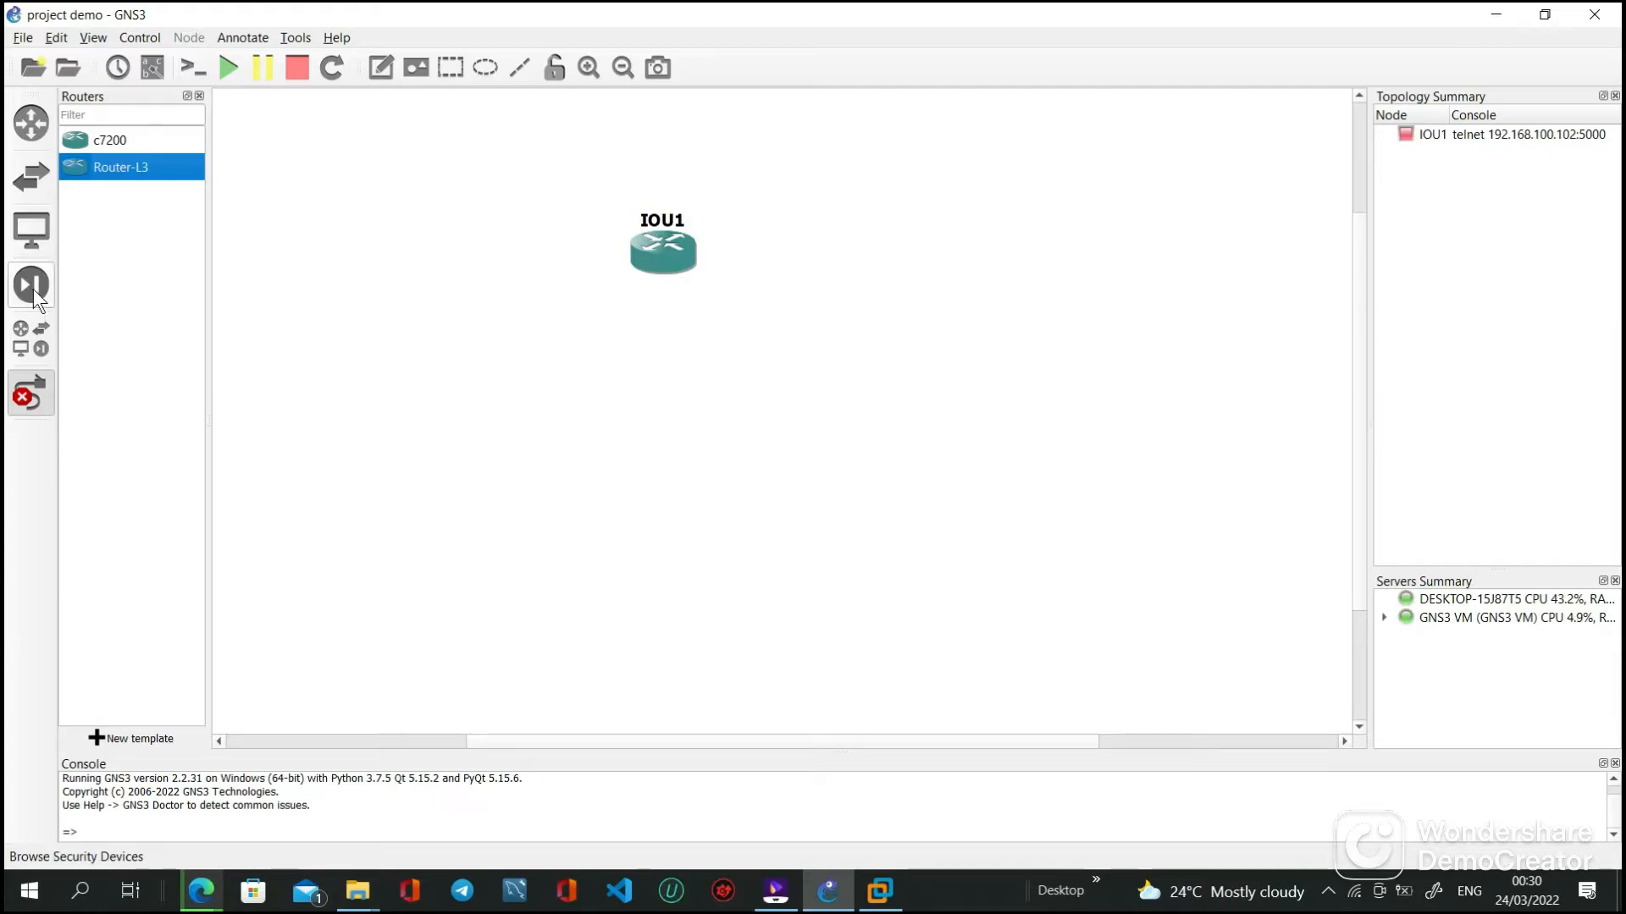
- Add a VPCS end device below the router, hosted on the DESKTOP-15J87T5 server
click(33, 287)
click(28, 243)
click(38, 326)
click(38, 229)
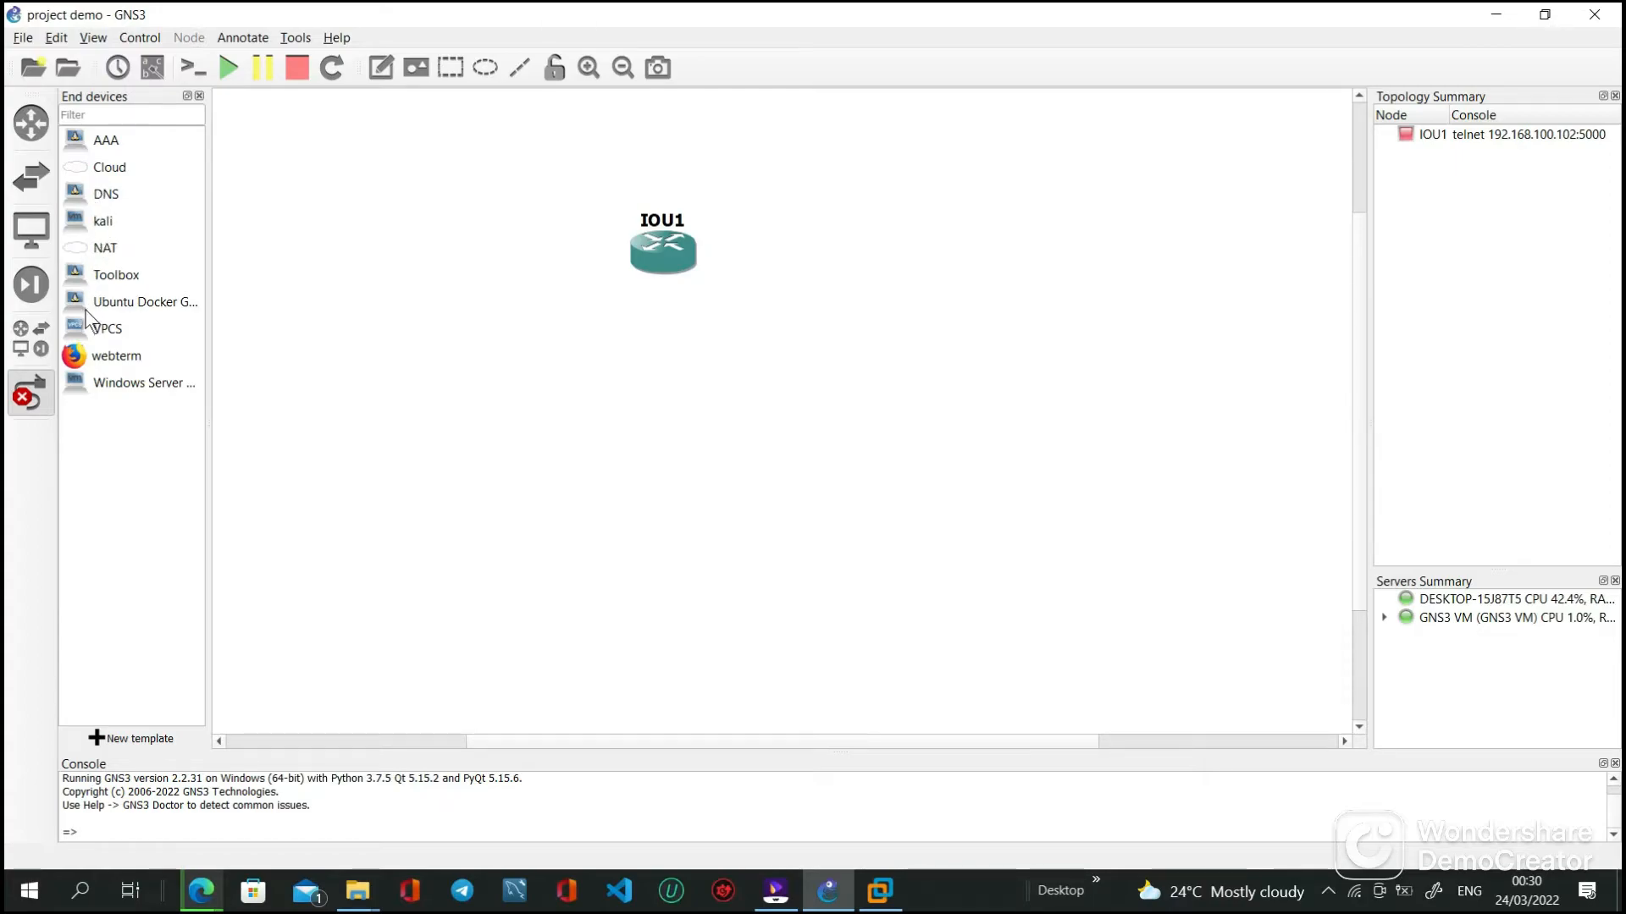
drag(81, 330, 667, 419)
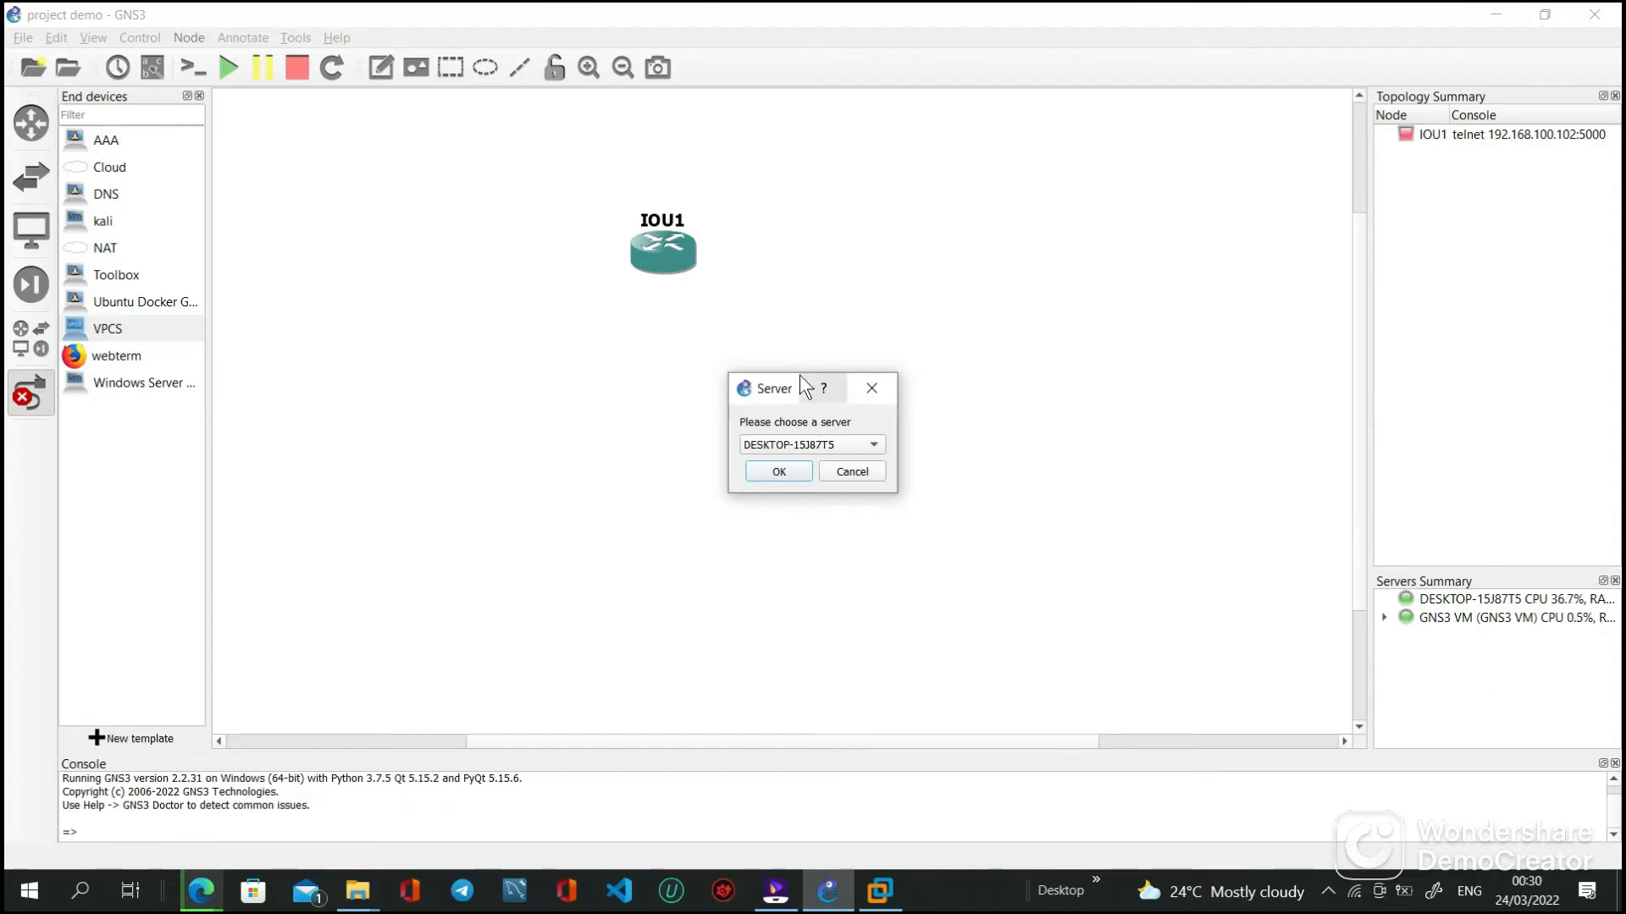
drag(794, 384, 692, 393)
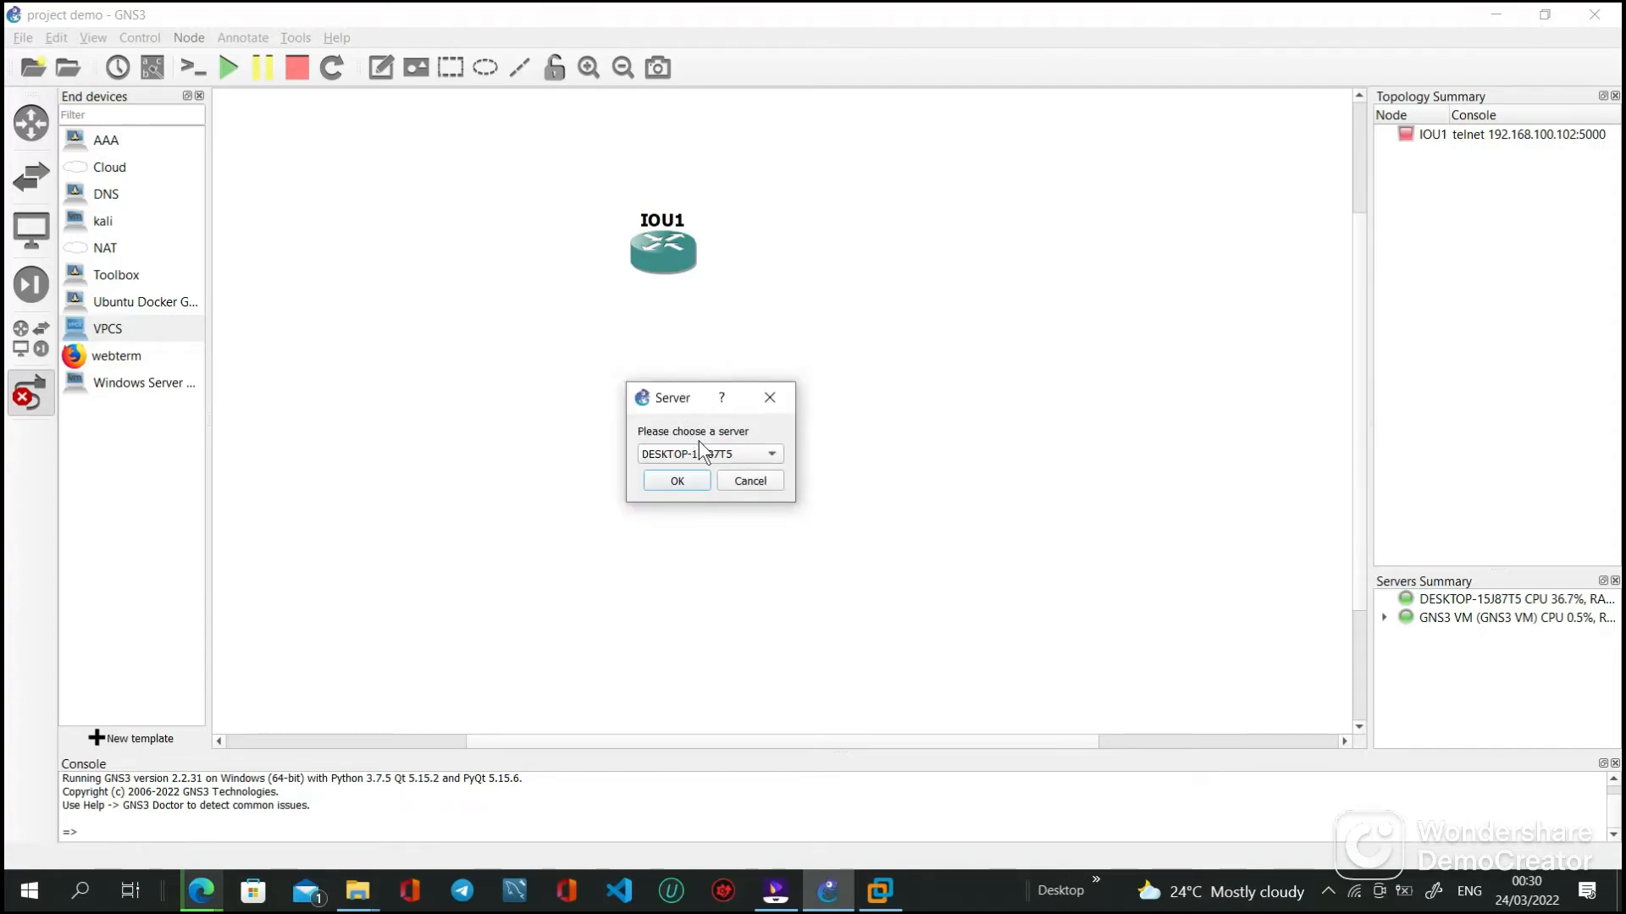
click(770, 459)
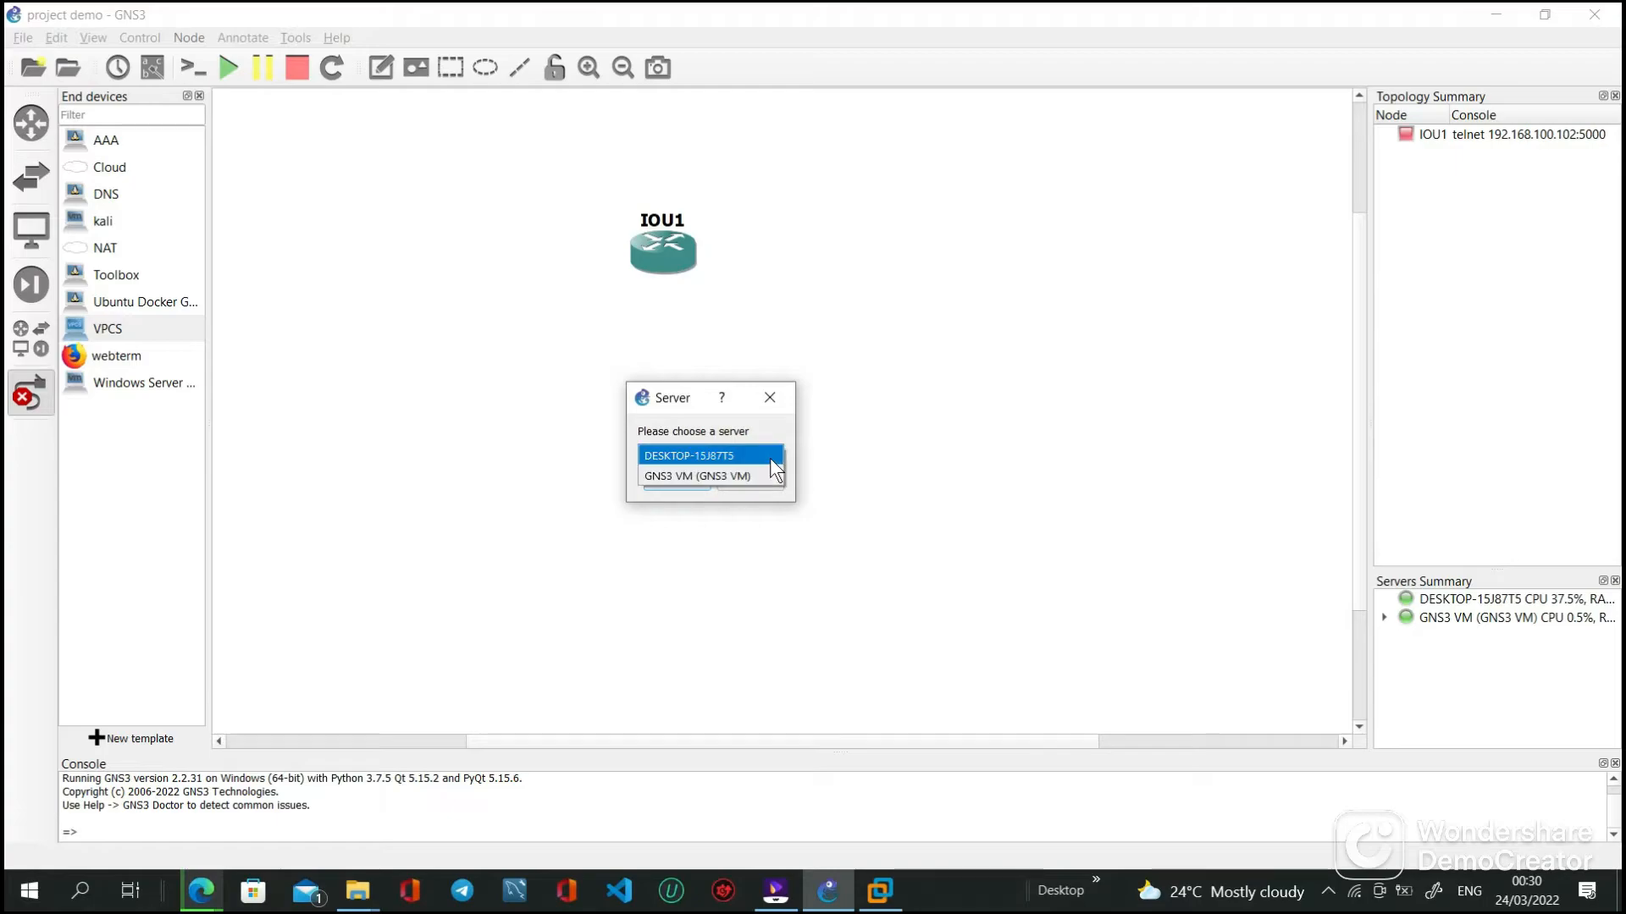
click(770, 457)
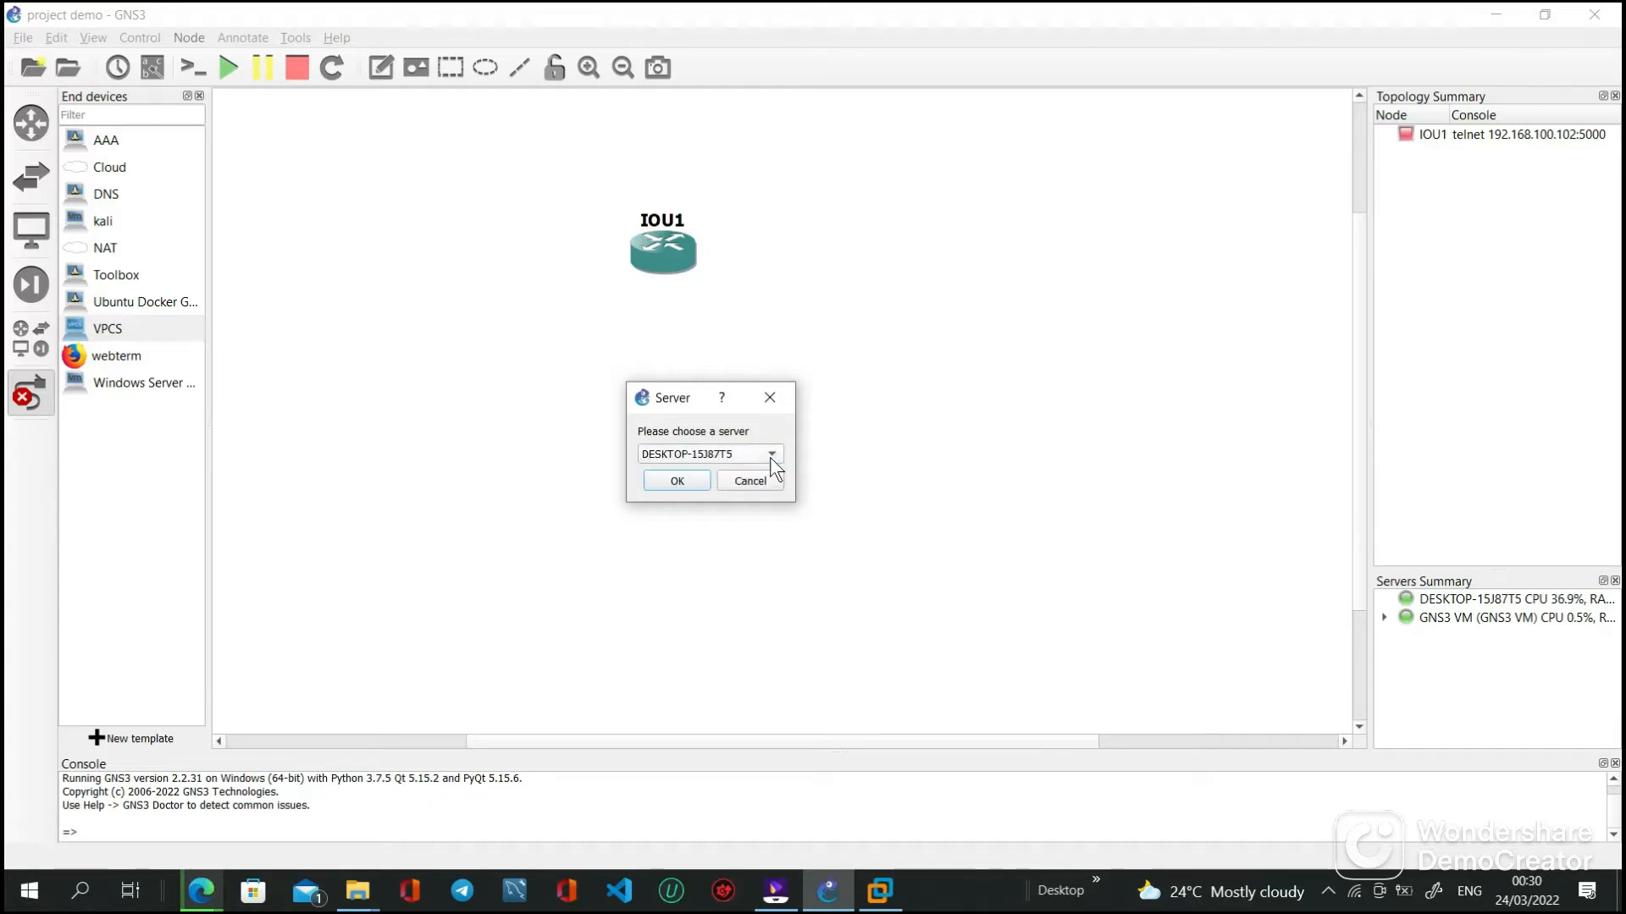
click(677, 476)
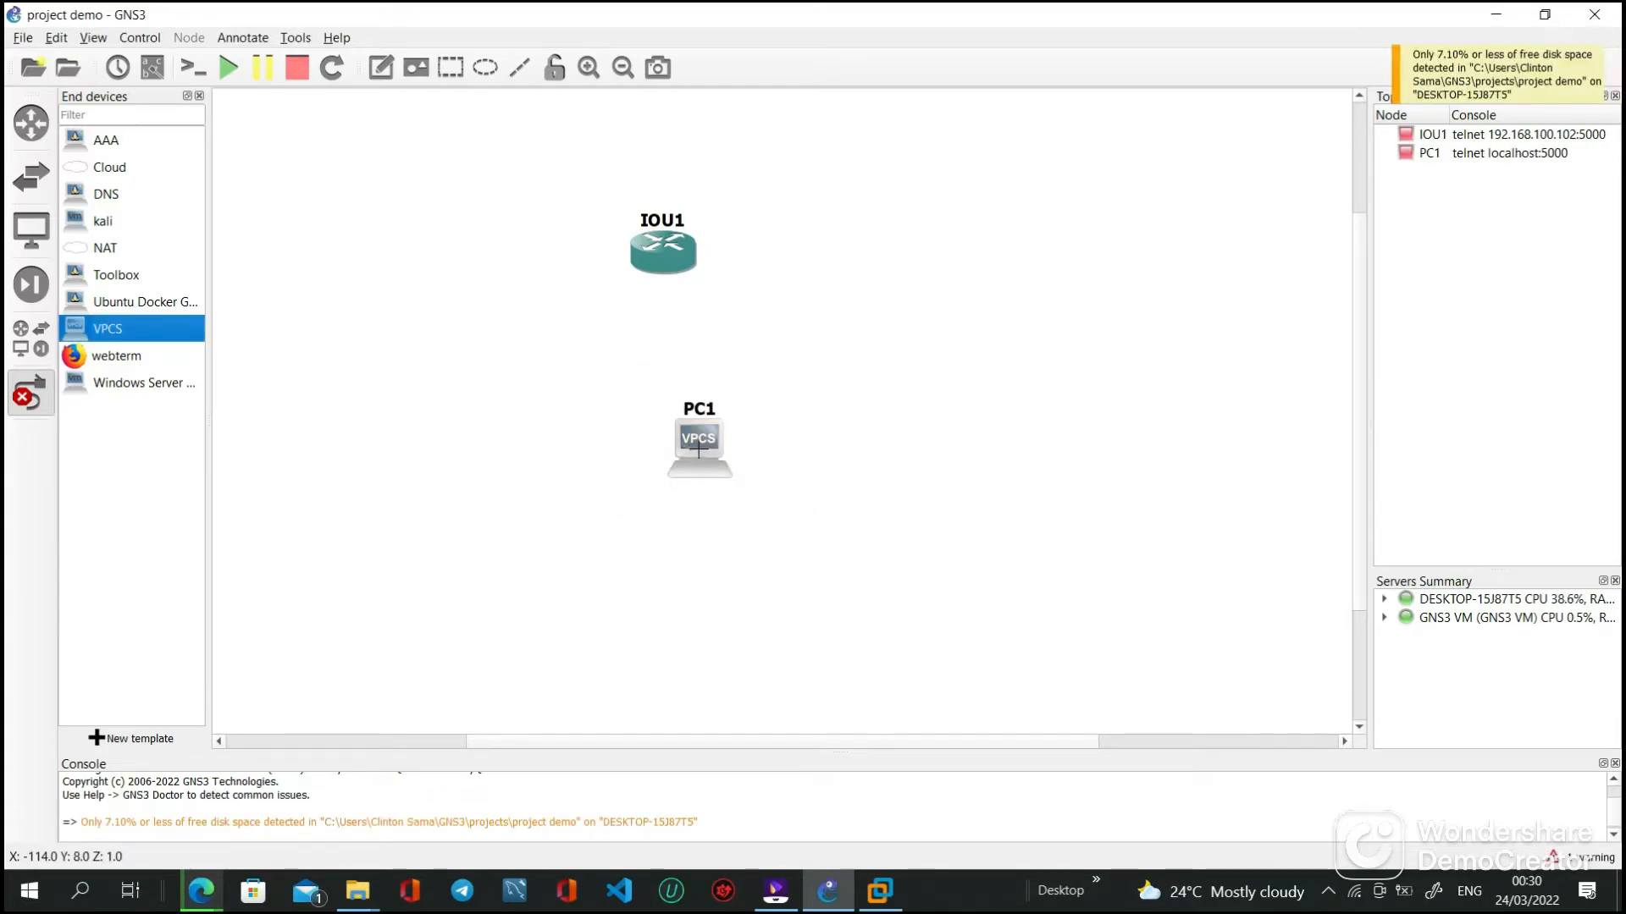
- Leave link-drawing mode and move the PC1 node slightly farther below the router
click(699, 450)
click(787, 400)
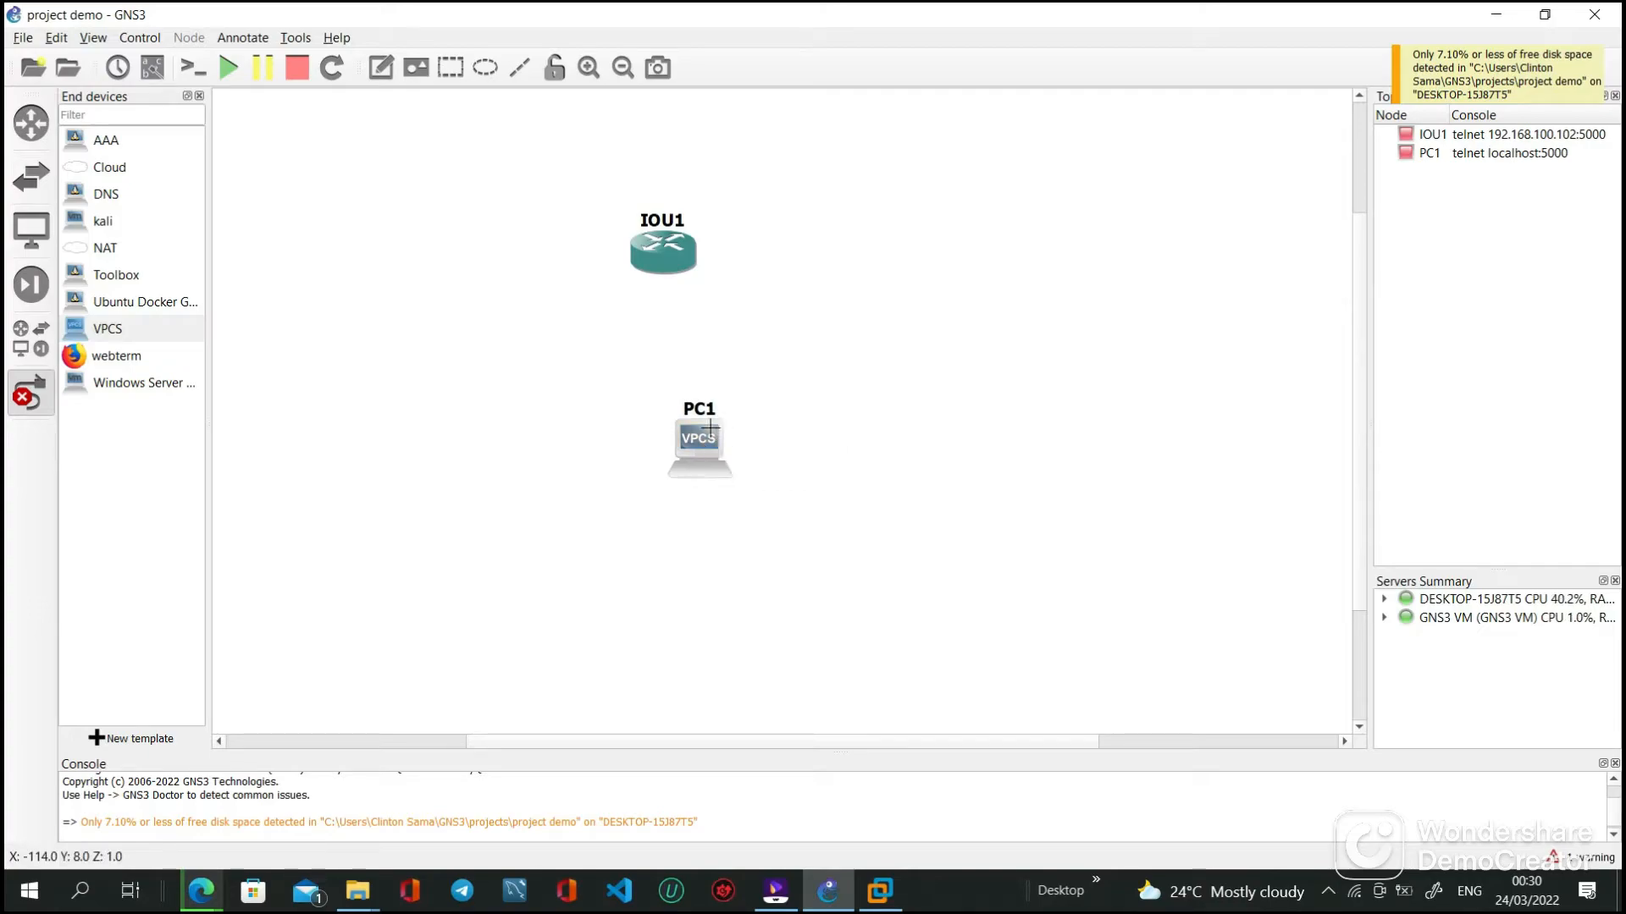
right_click(713, 428)
drag(710, 430, 689, 469)
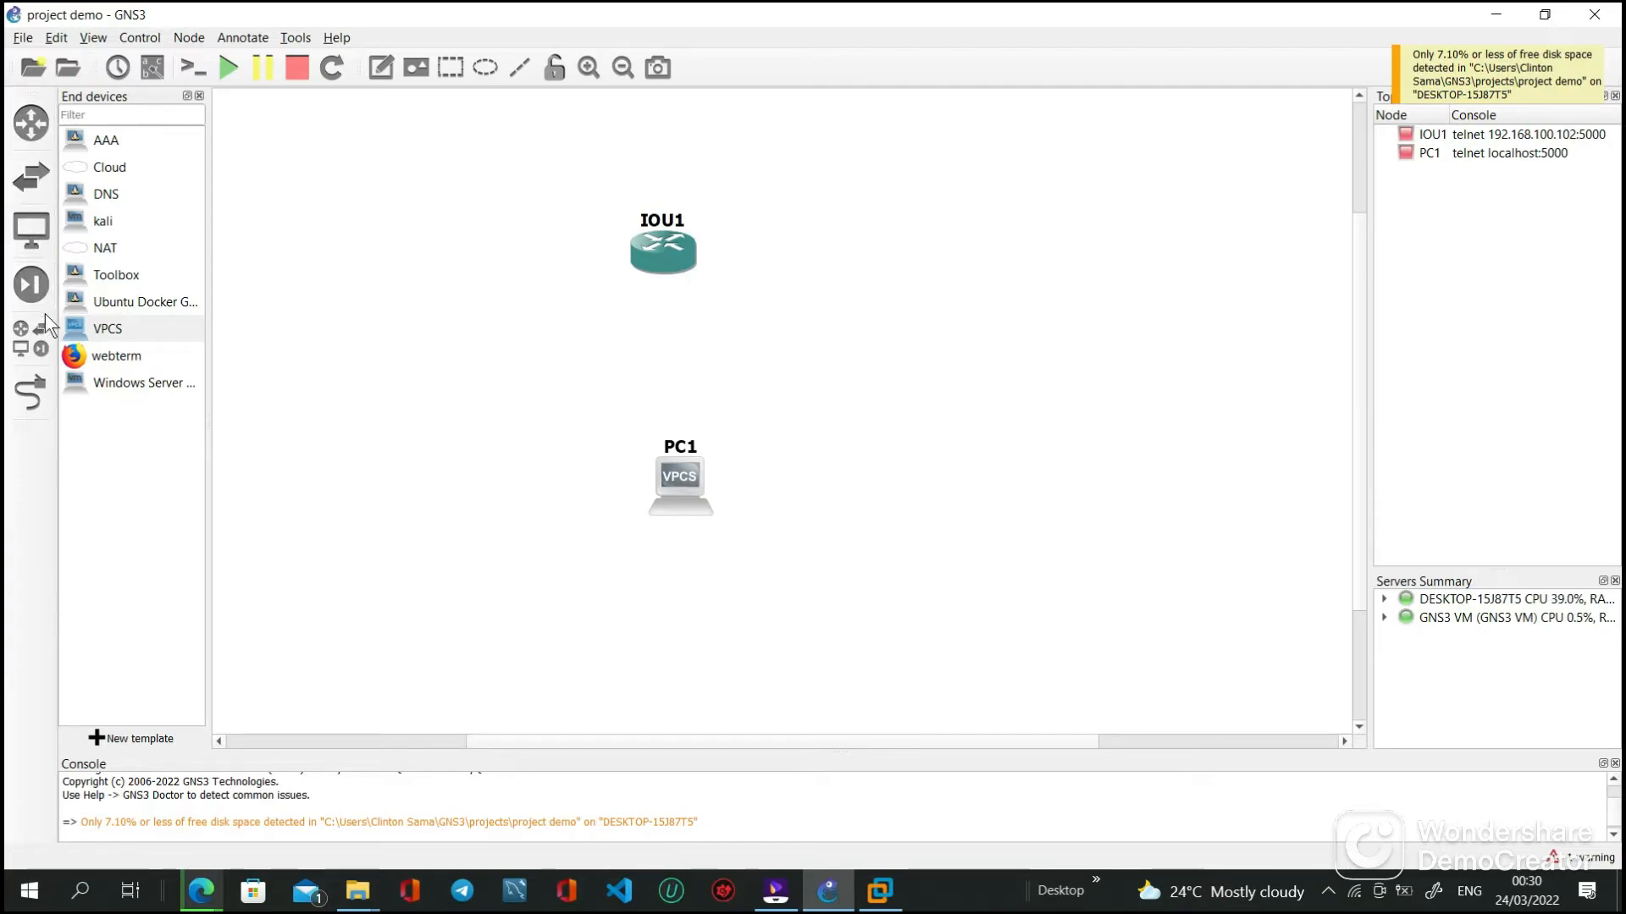
- Place an L2 switch between the router and PC1, and space the PC and switch farther apart
click(36, 343)
drag(90, 382, 727, 382)
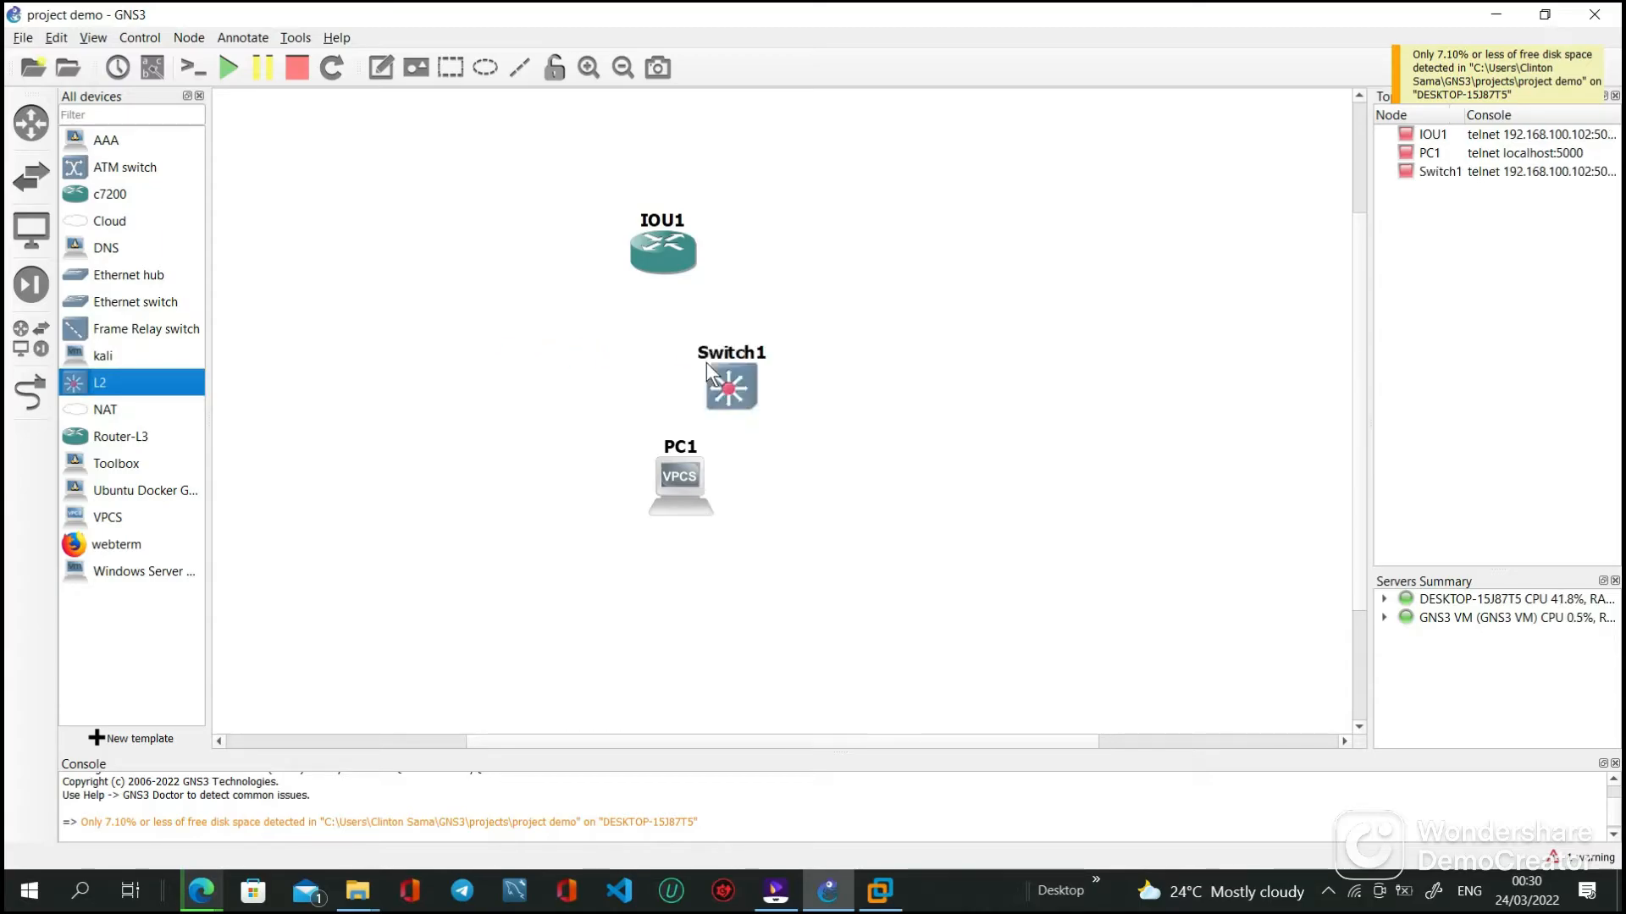
drag(681, 469, 637, 530)
drag(731, 392, 746, 394)
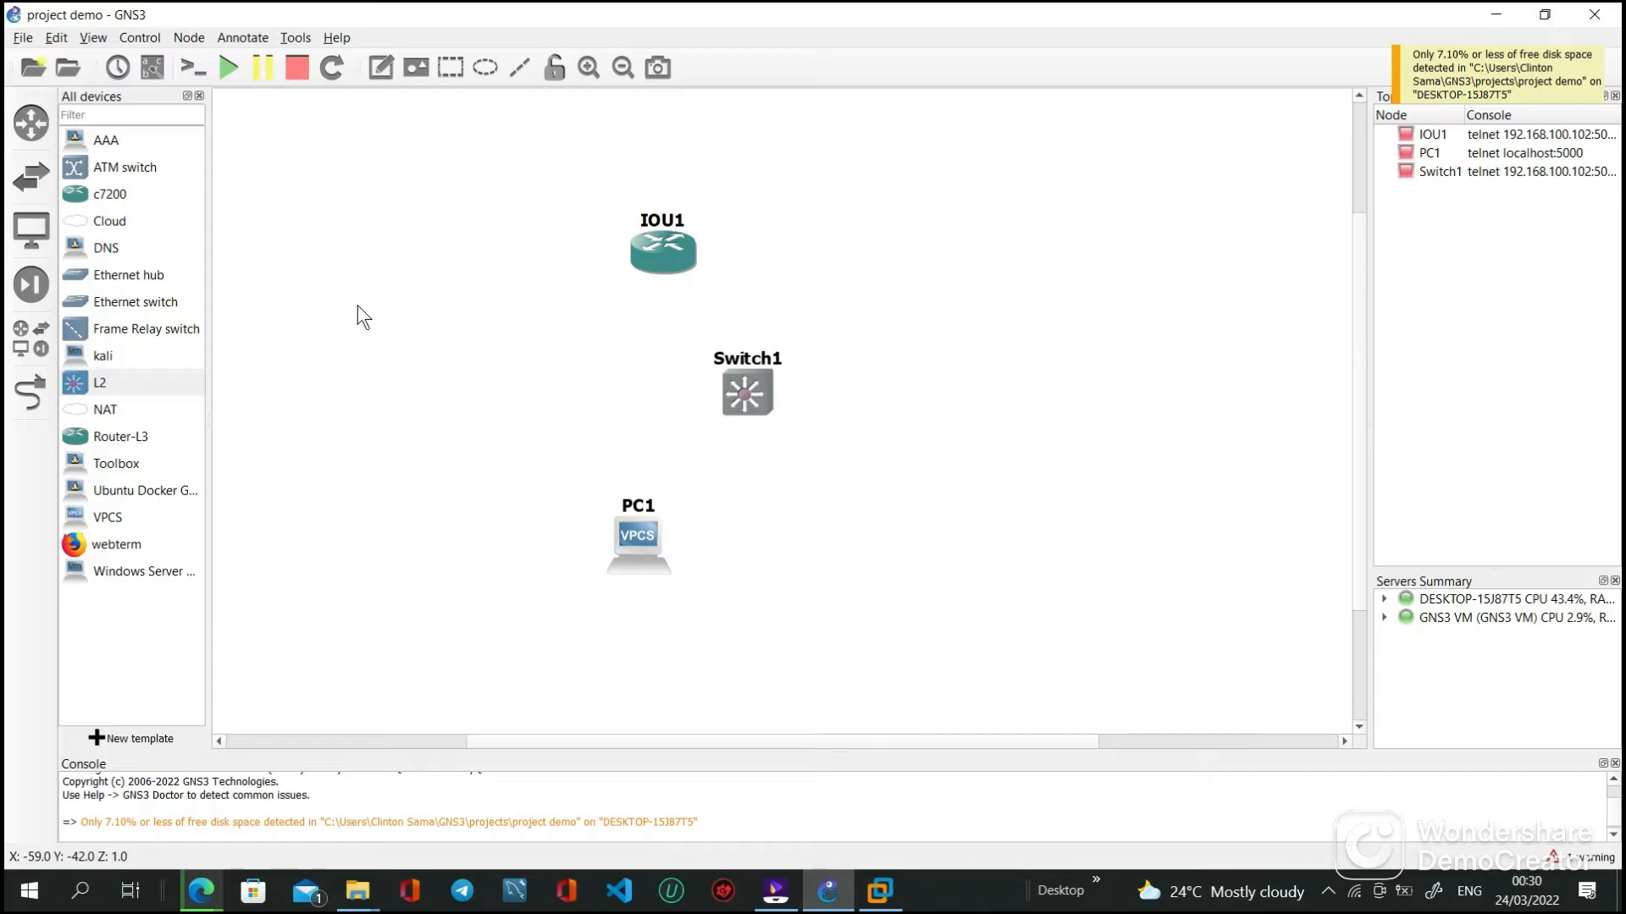
- Link Ethernet0 on PC1 to Ethernet0/0 on Switch1
click(29, 398)
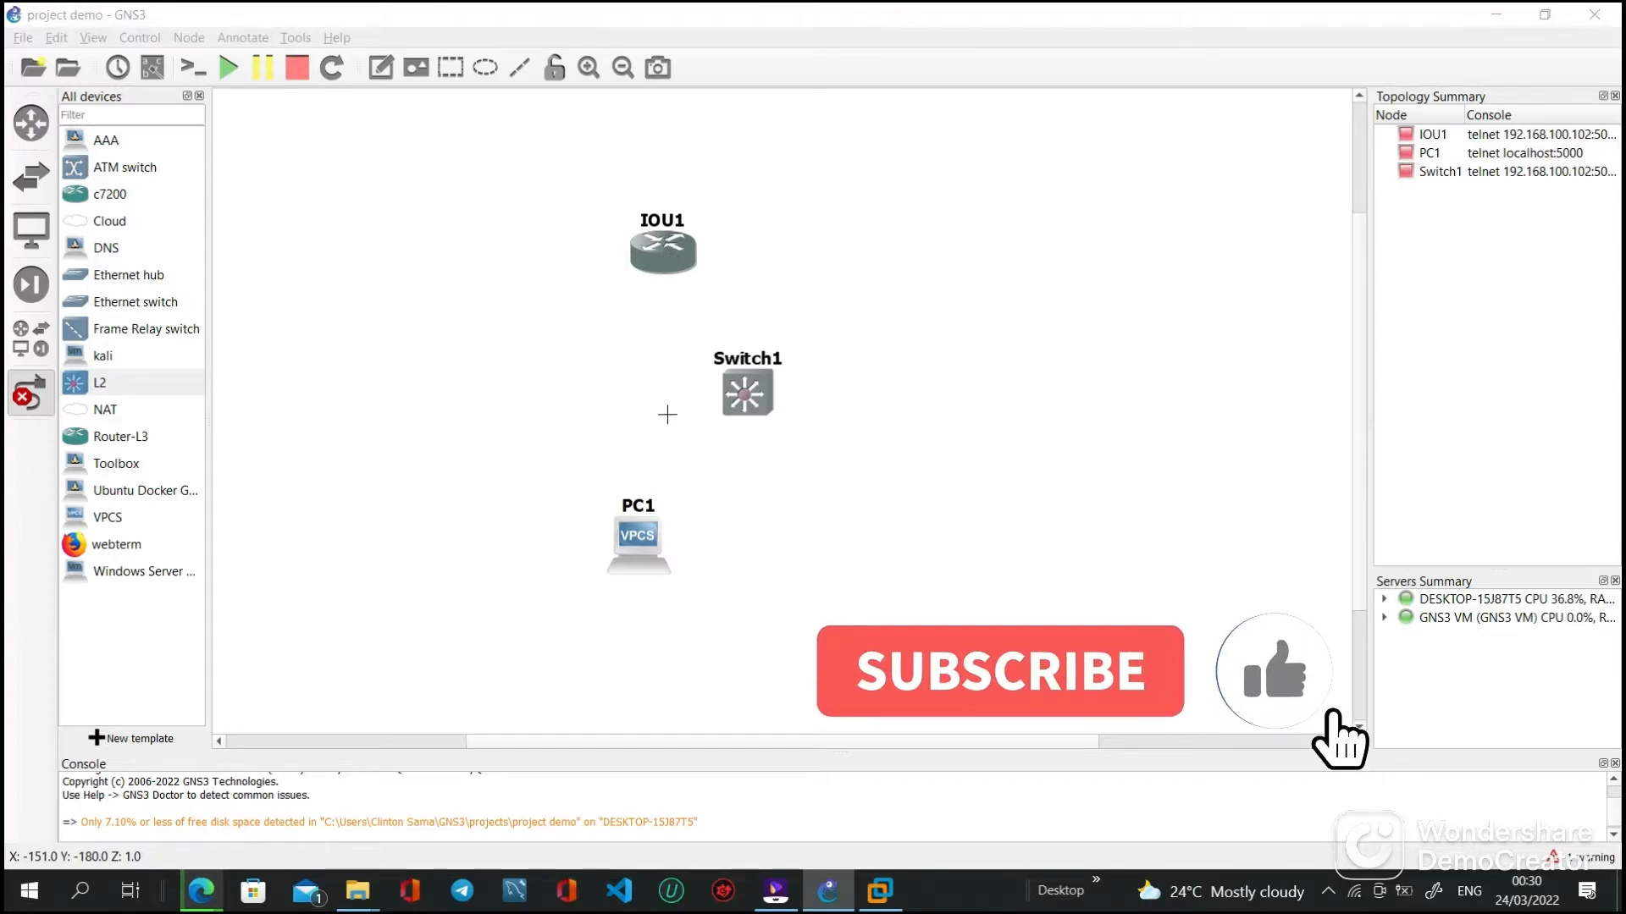
click(643, 537)
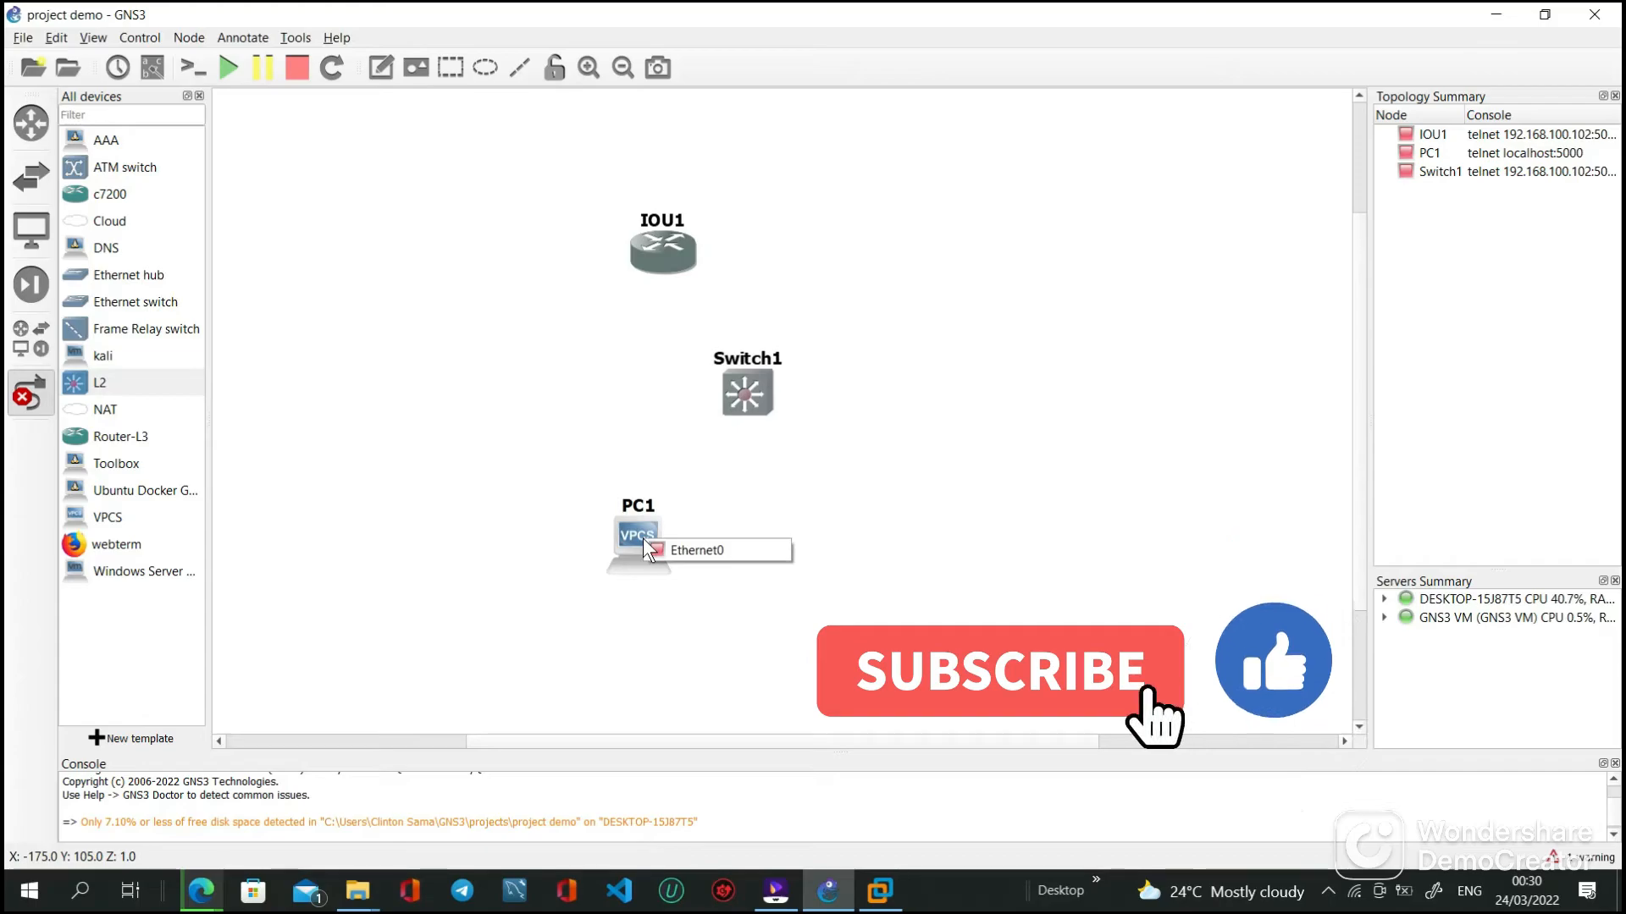
click(677, 548)
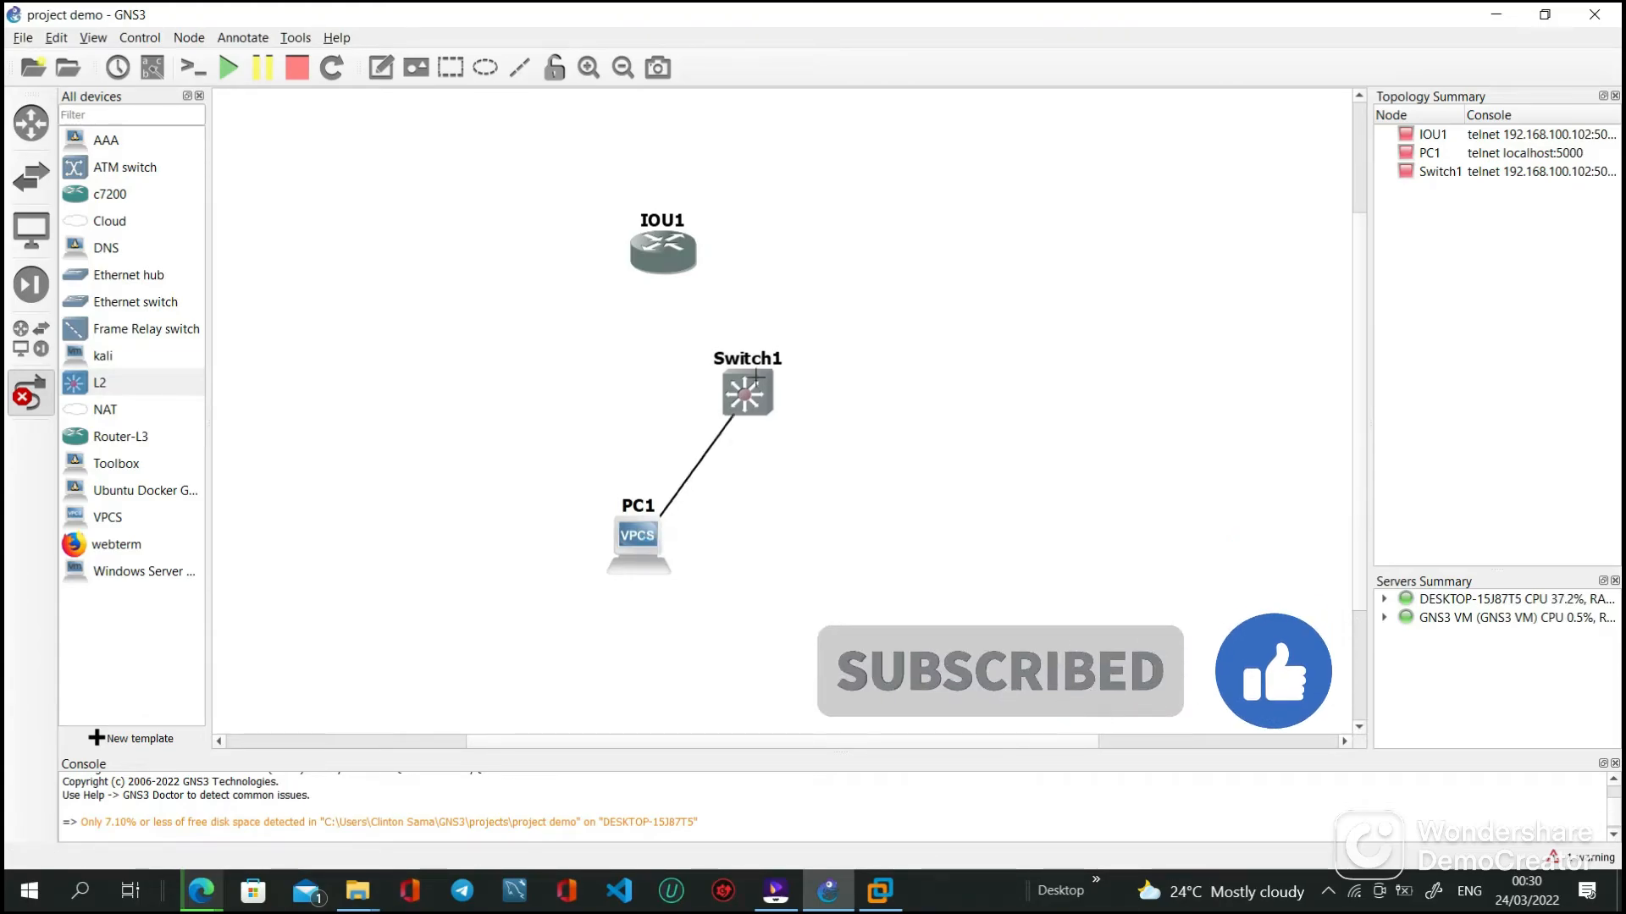
click(745, 394)
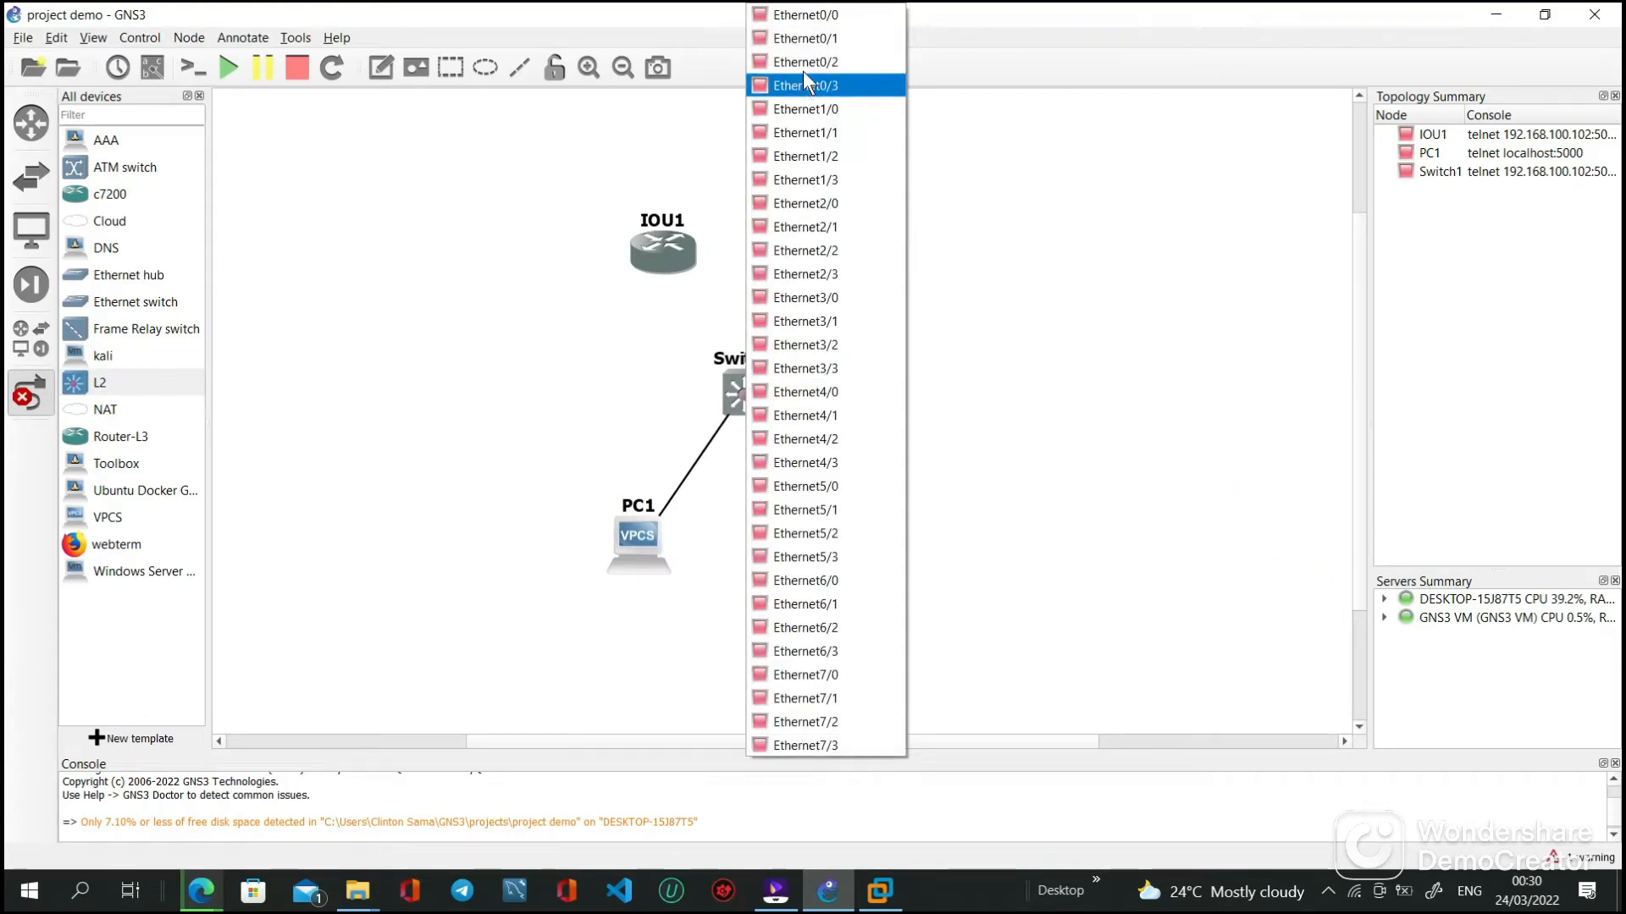
click(801, 14)
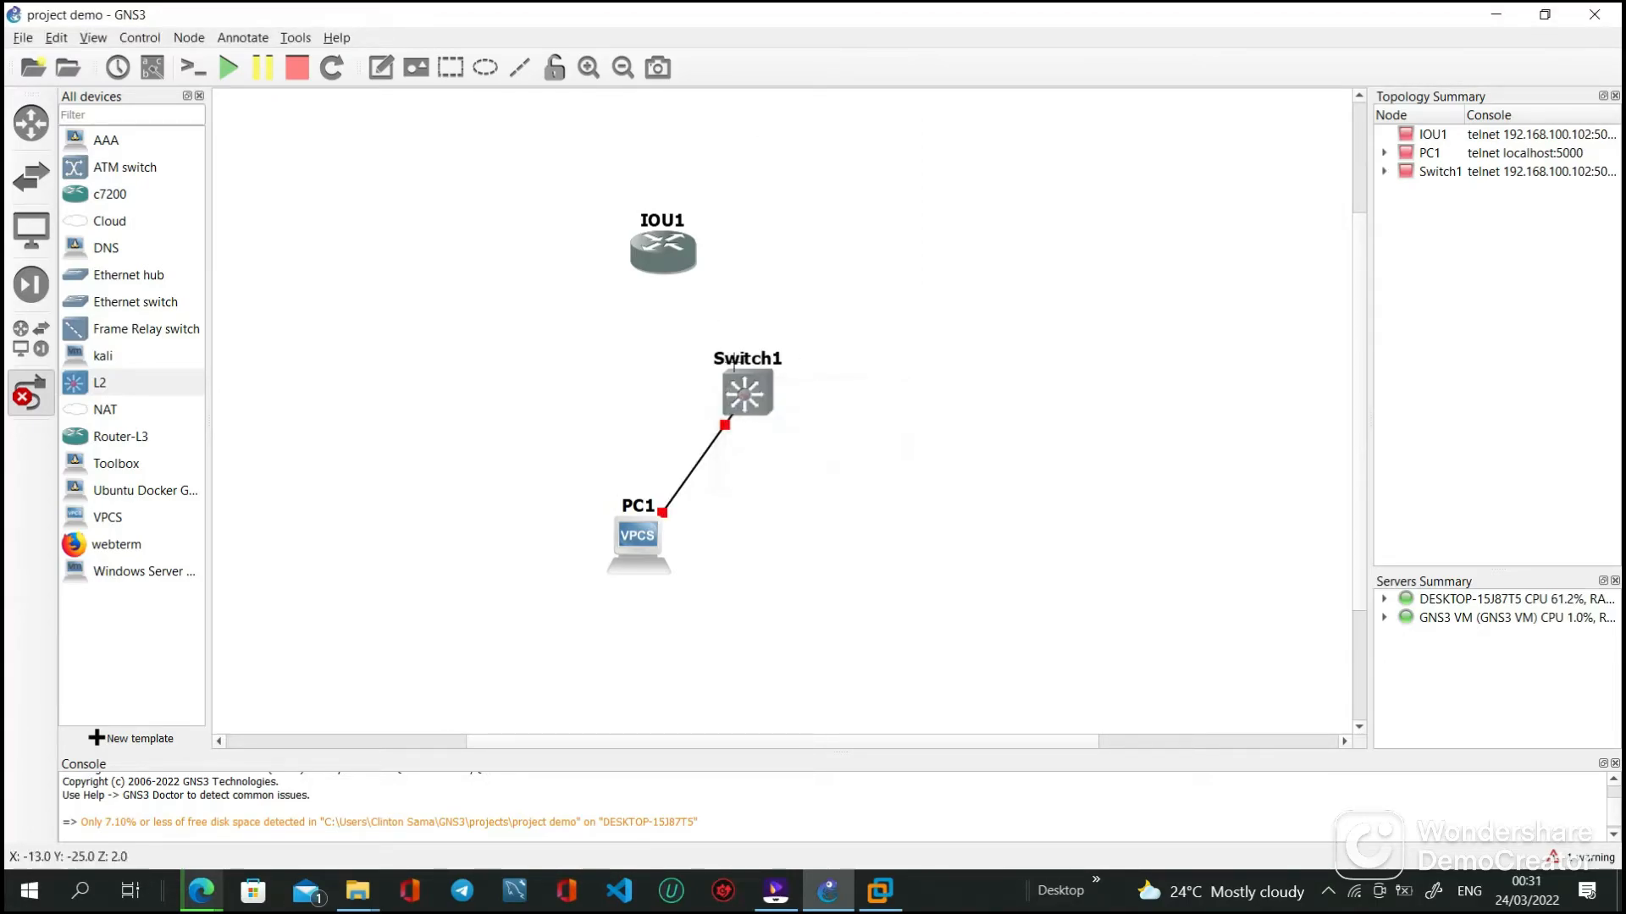
click(745, 386)
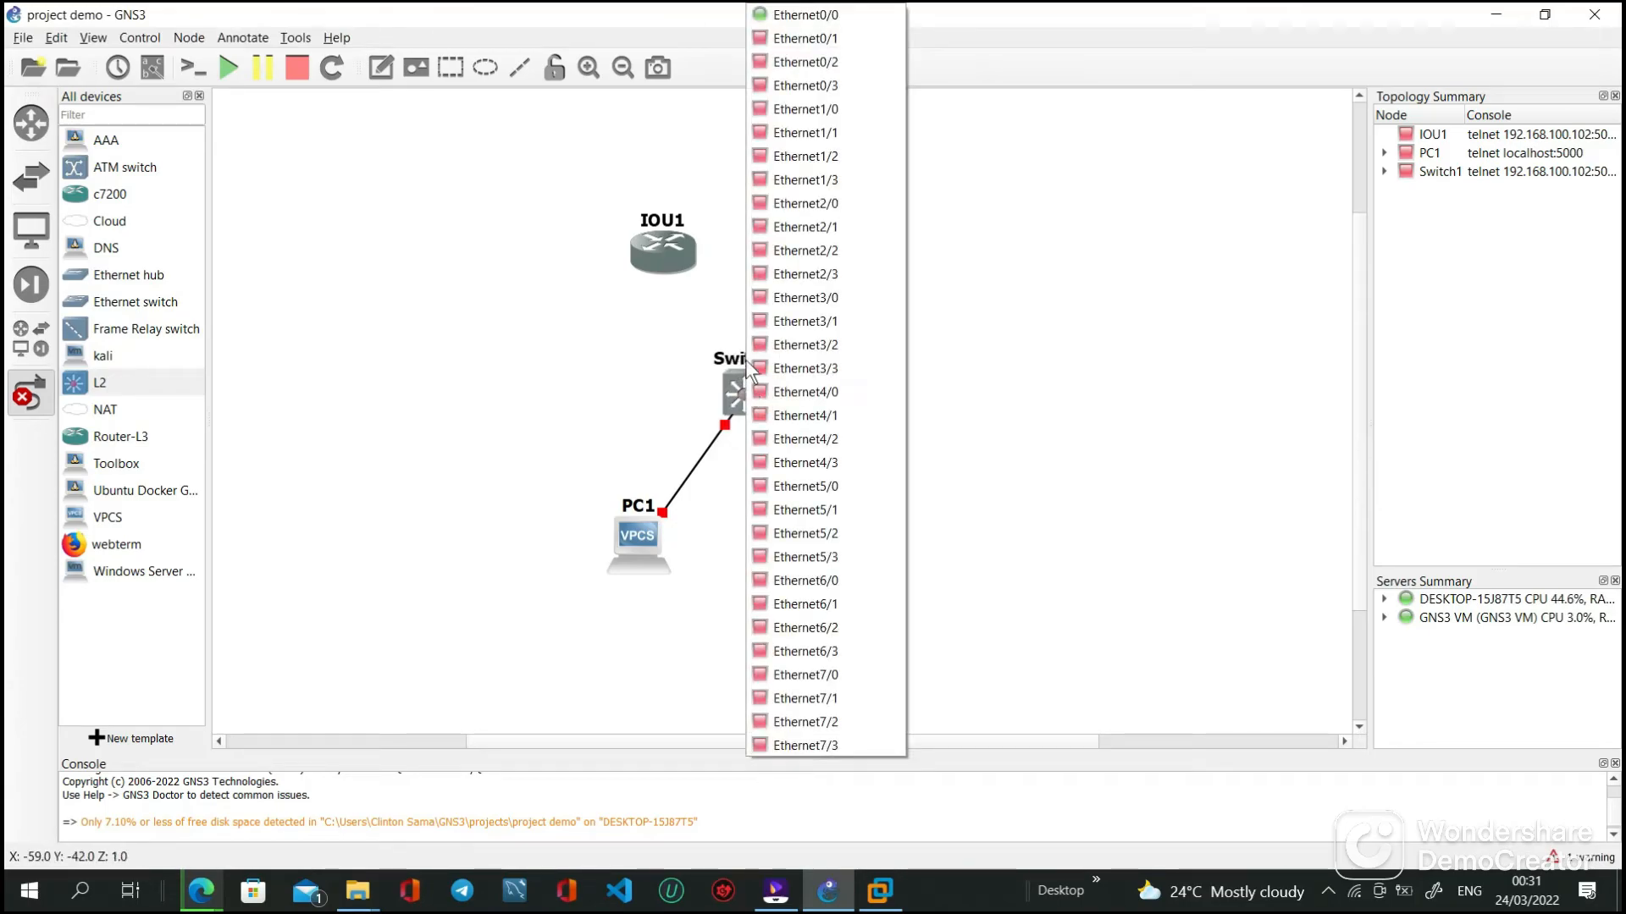
click(806, 35)
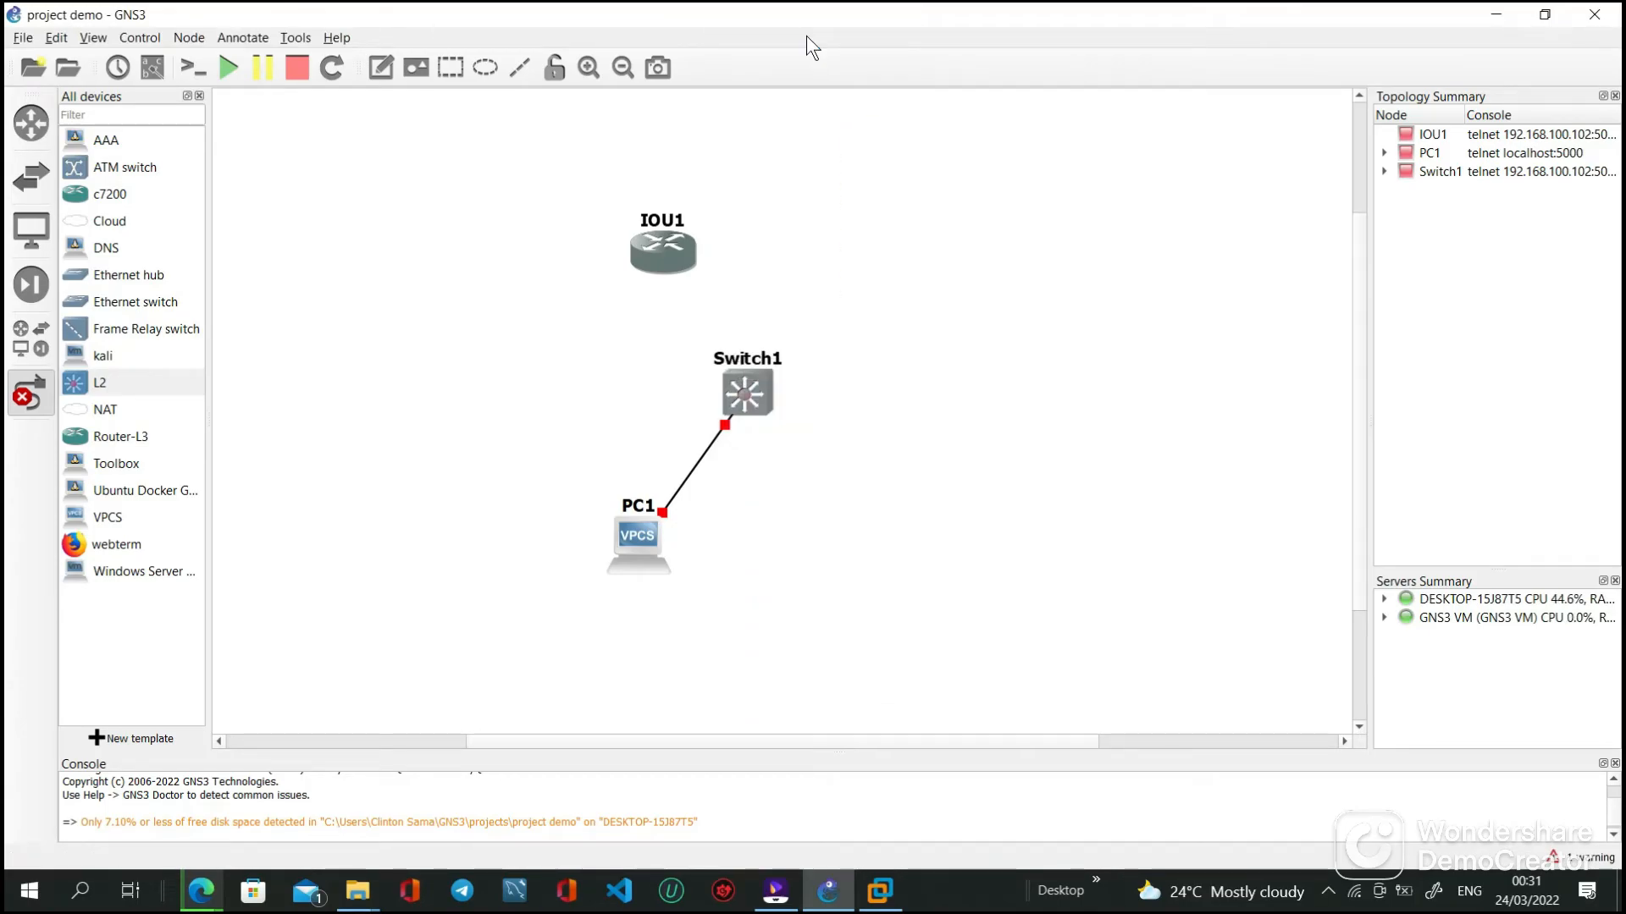
click(668, 261)
click(654, 257)
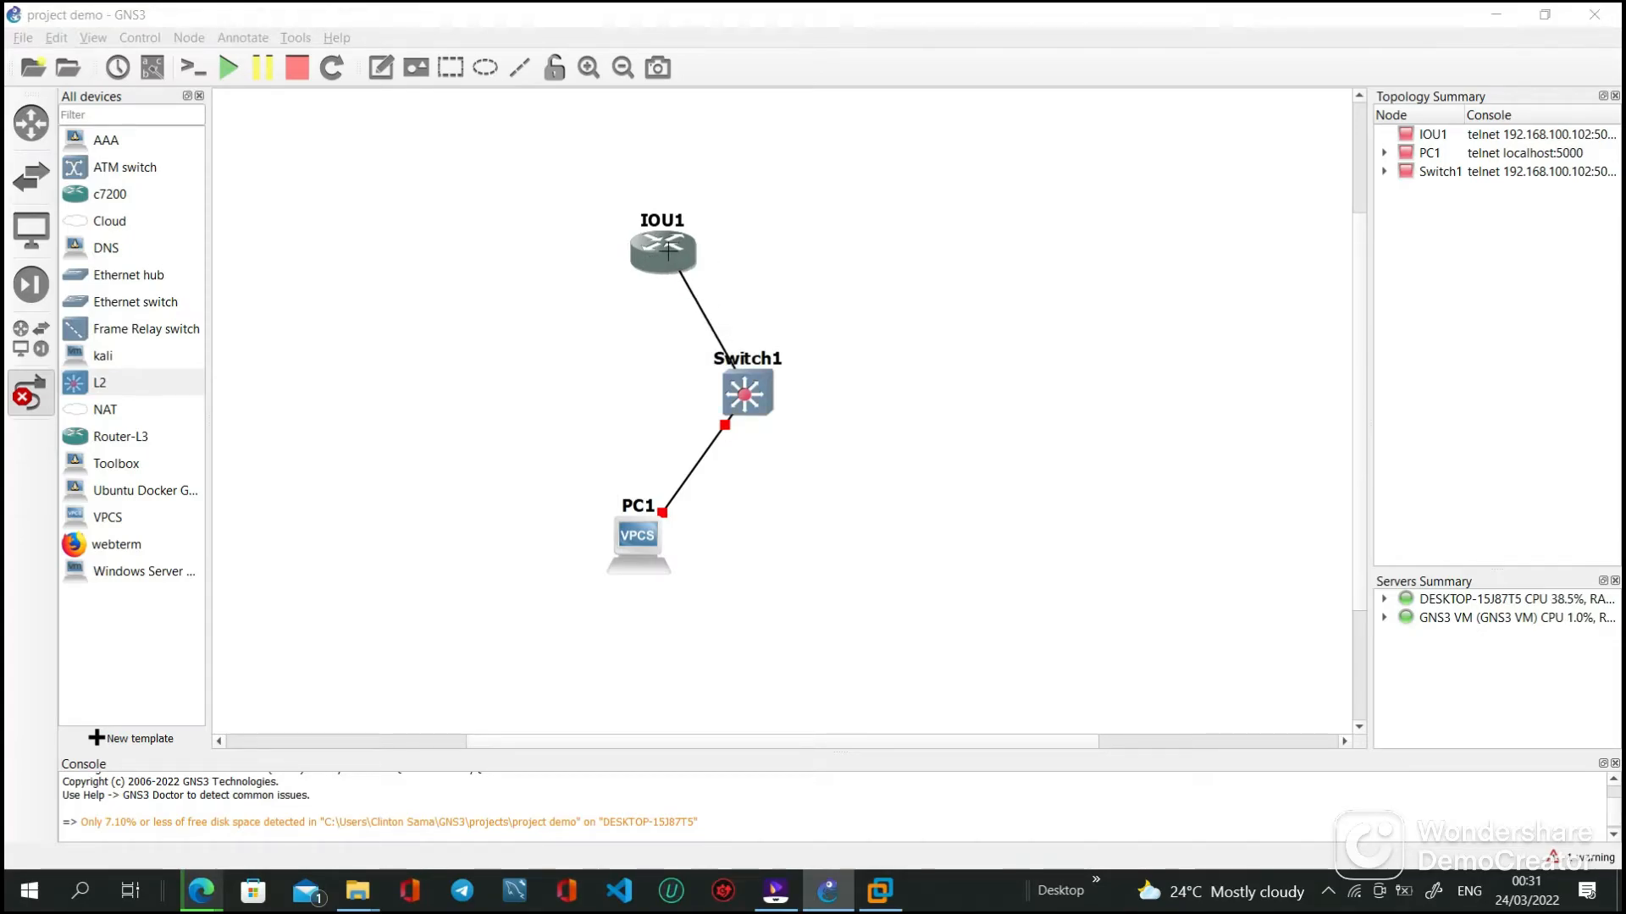
click(670, 253)
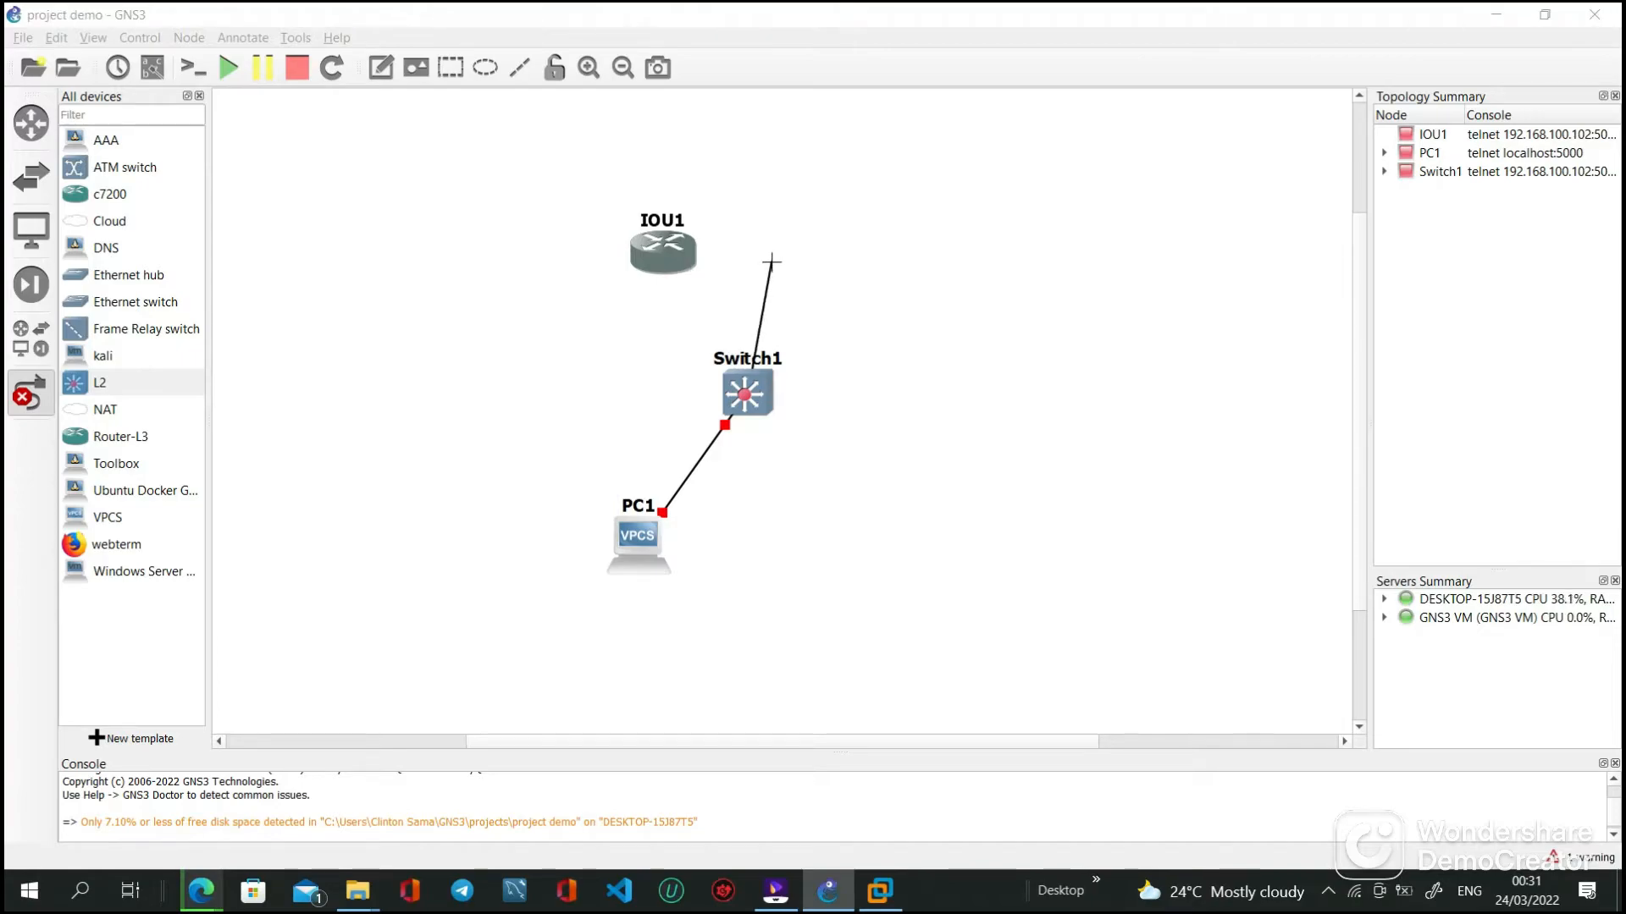
key(Escape)
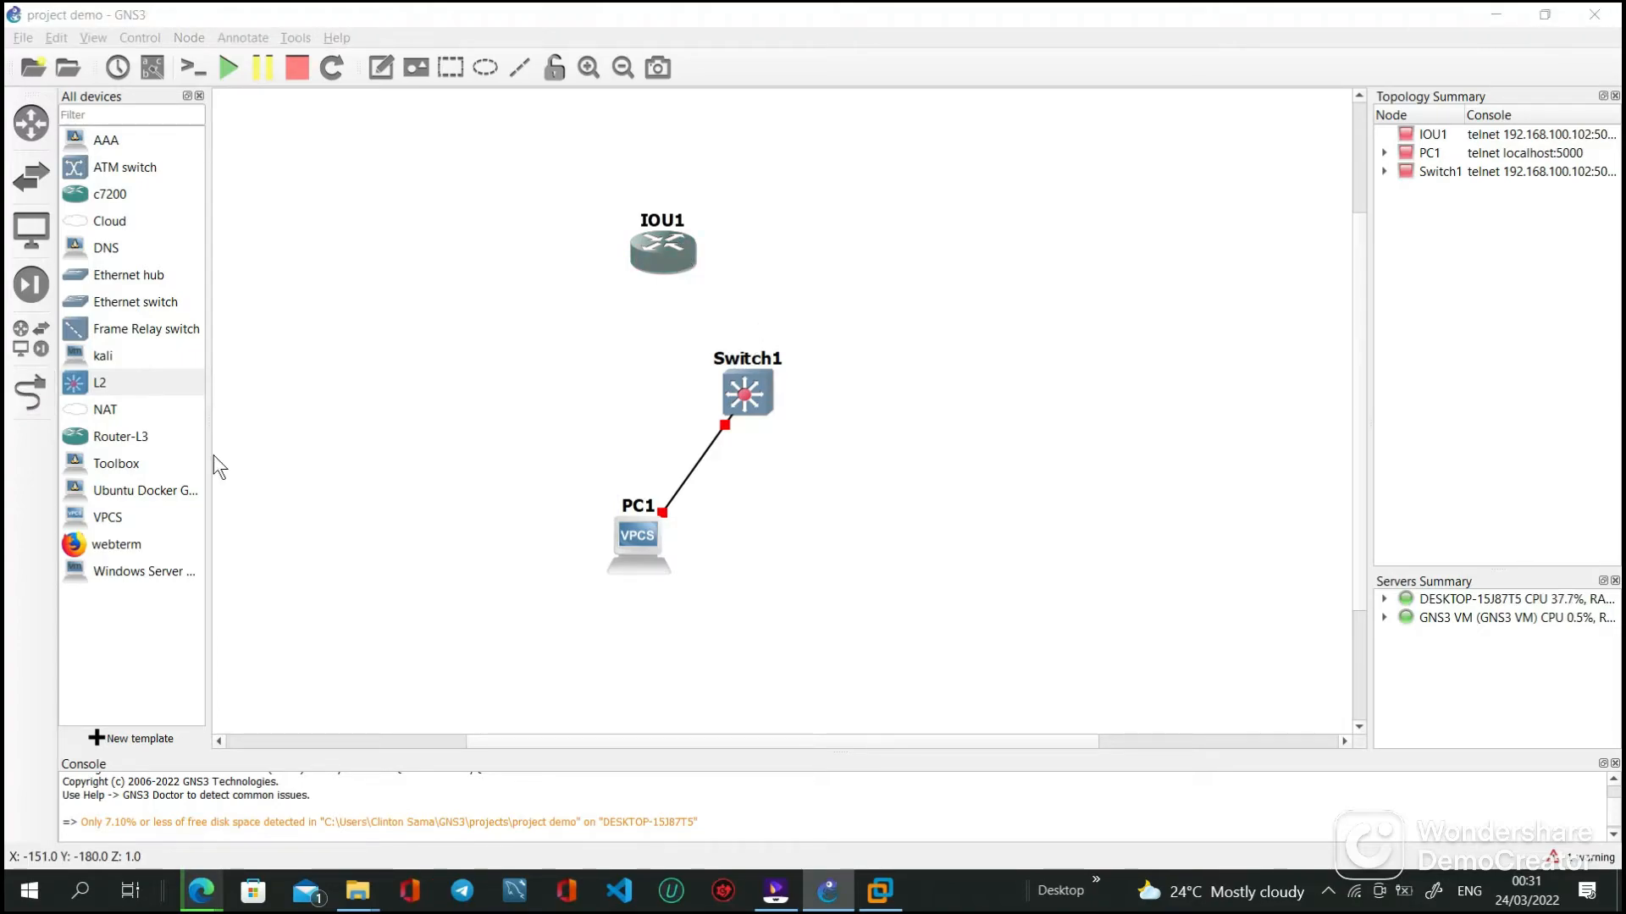
- Link Ethernet0/0 on the IOU1 router to Ethernet0/1 on Switch1 and leave link-drawing mode
click(27, 408)
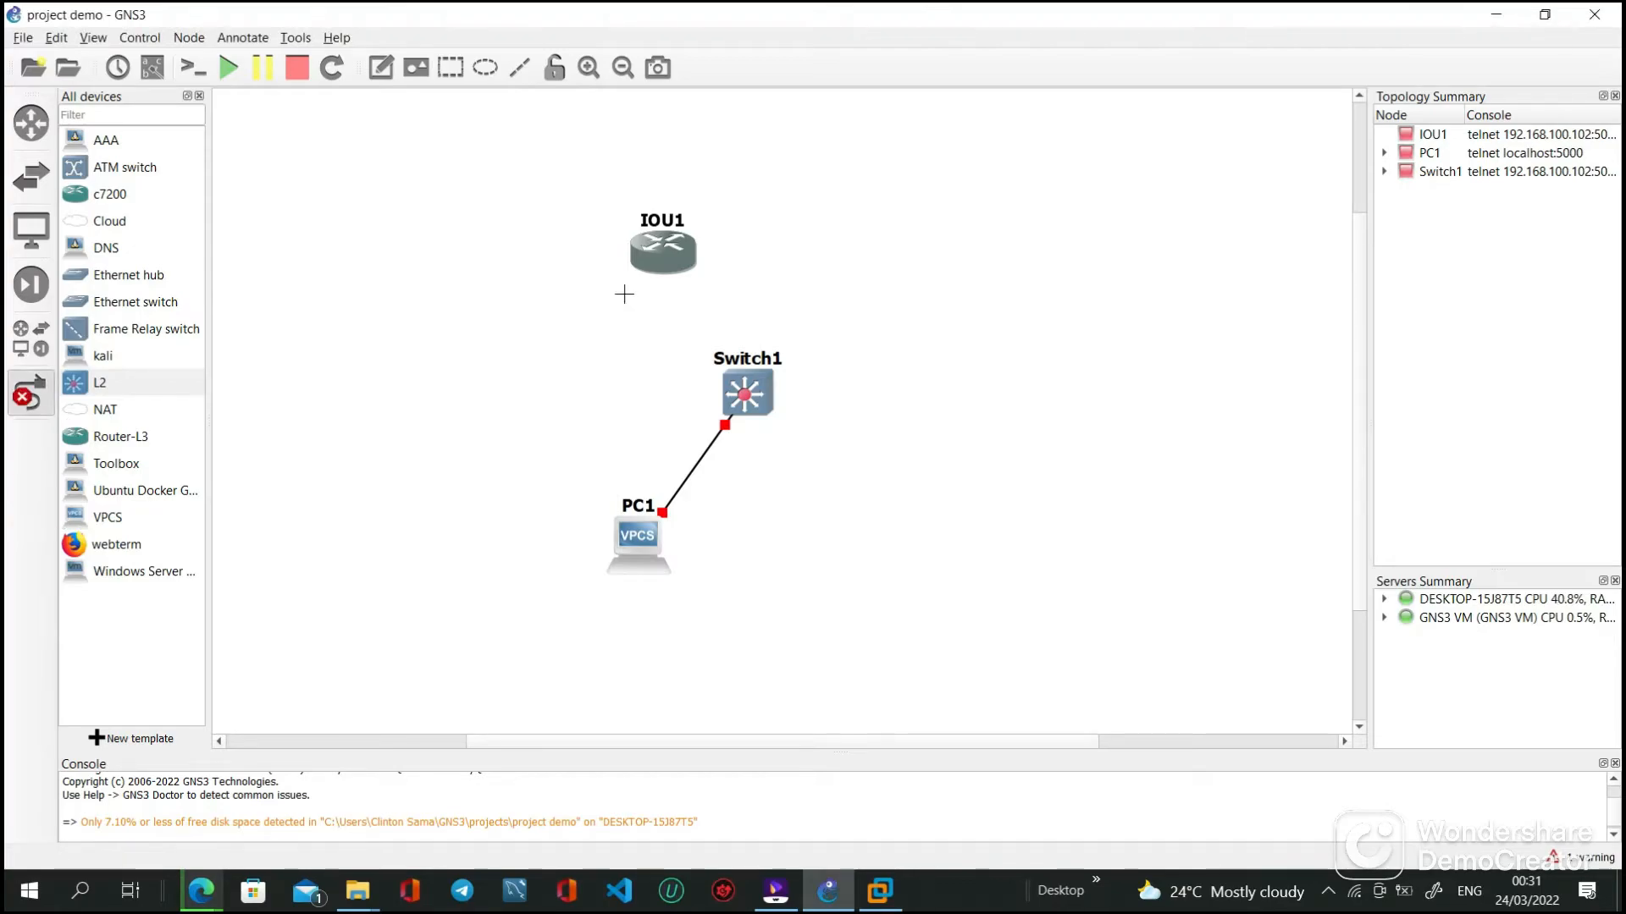
click(671, 254)
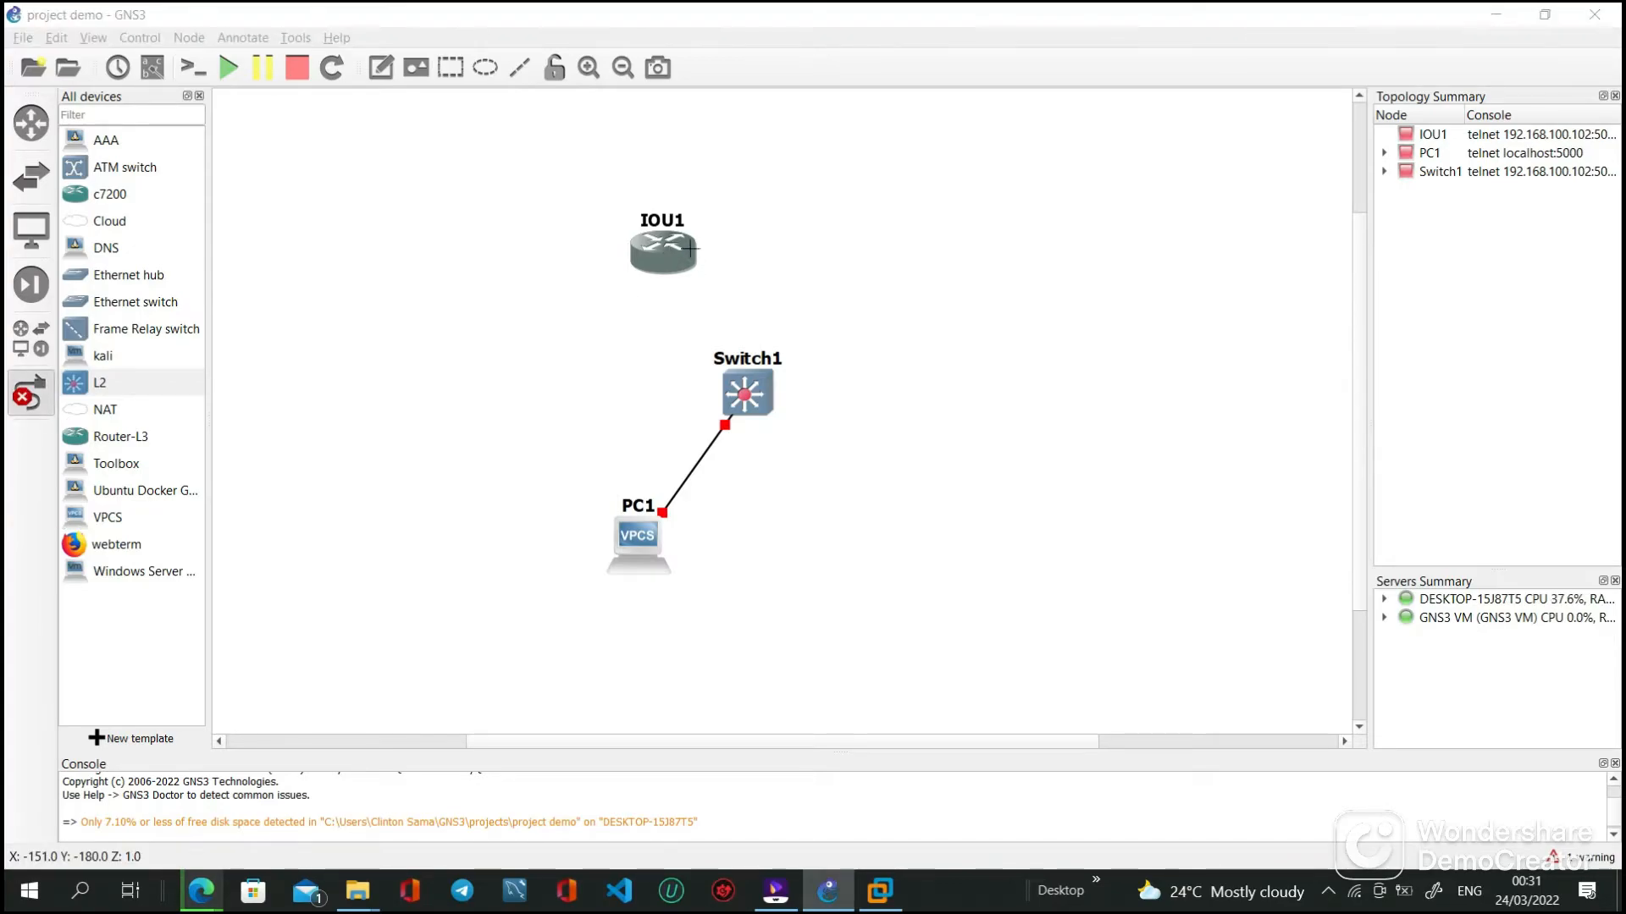
click(97, 434)
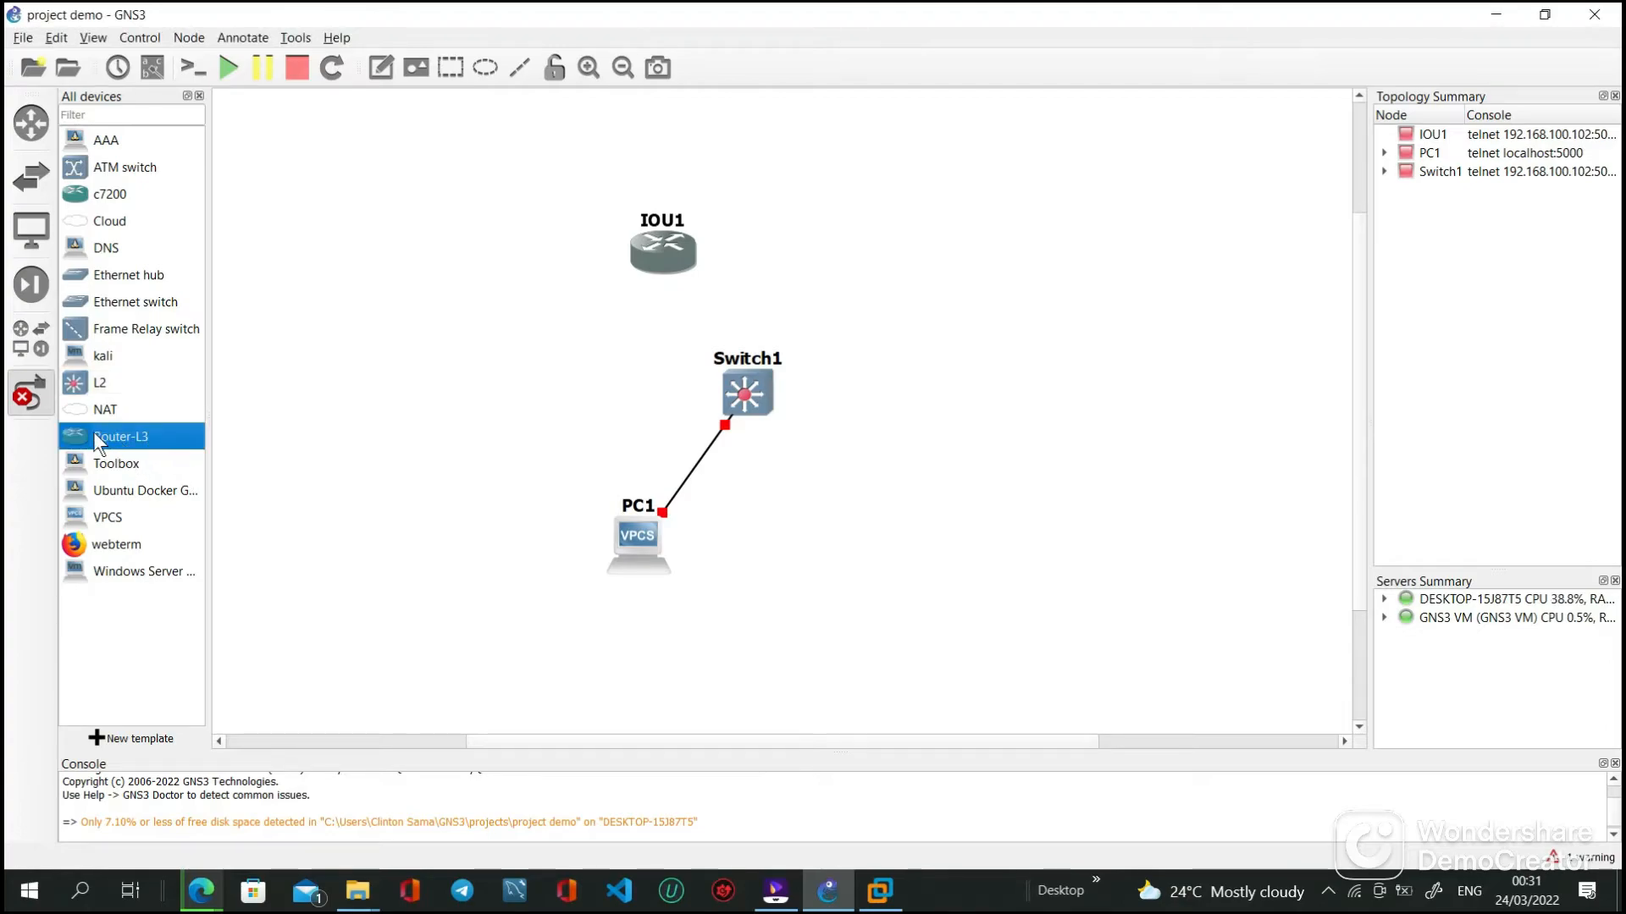
click(259, 200)
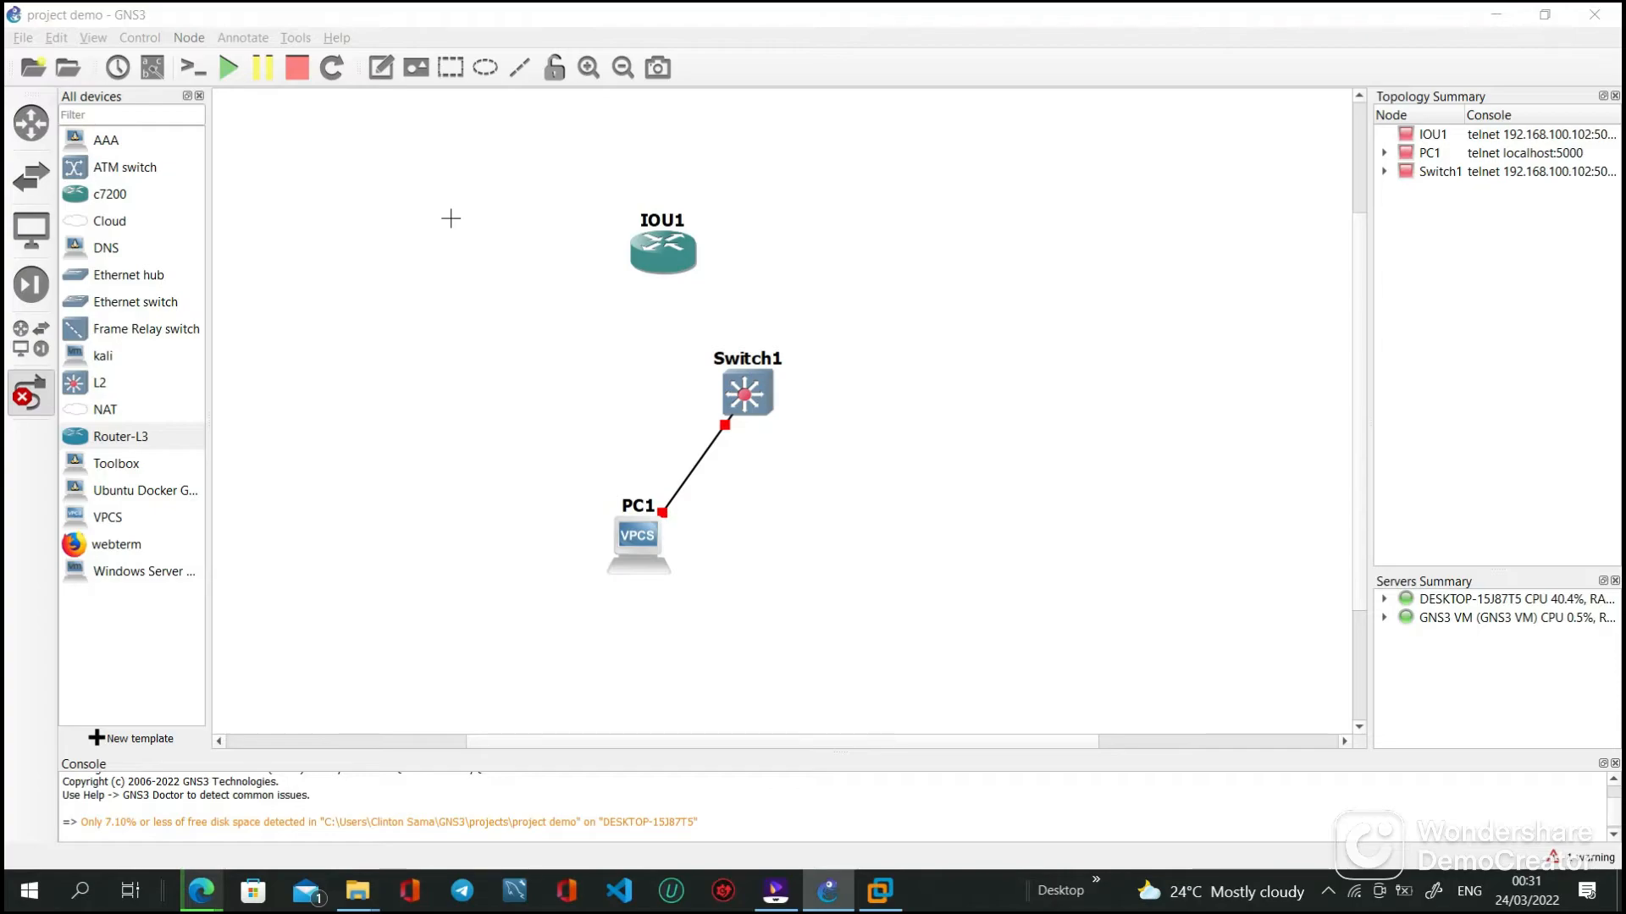
click(669, 259)
click(692, 295)
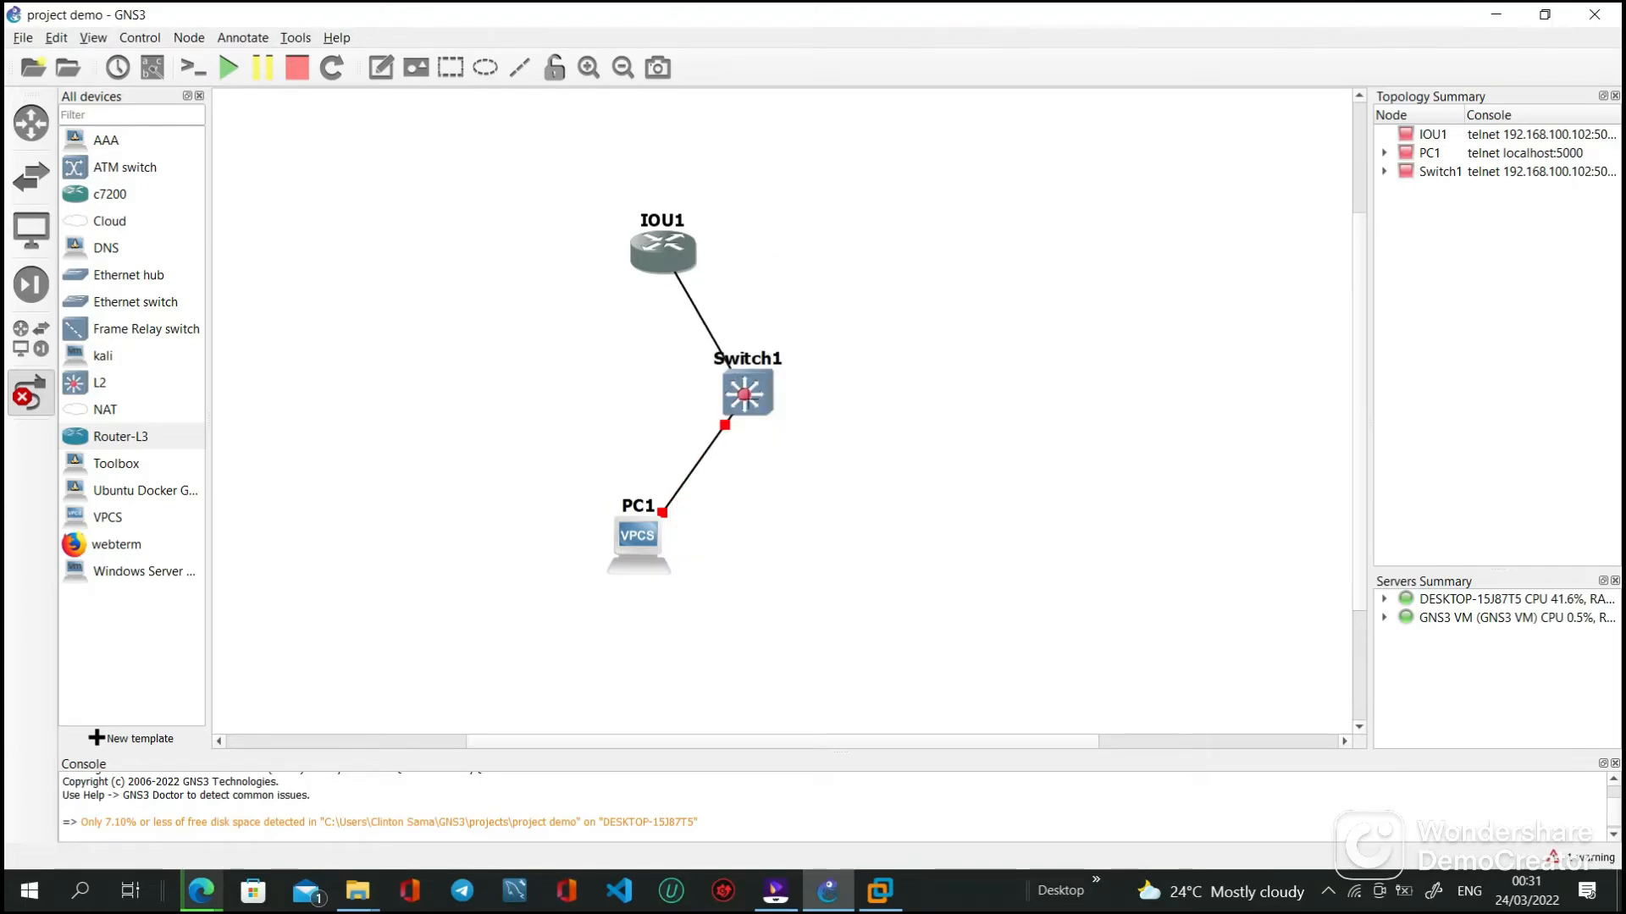
click(753, 411)
click(804, 42)
right_click(915, 201)
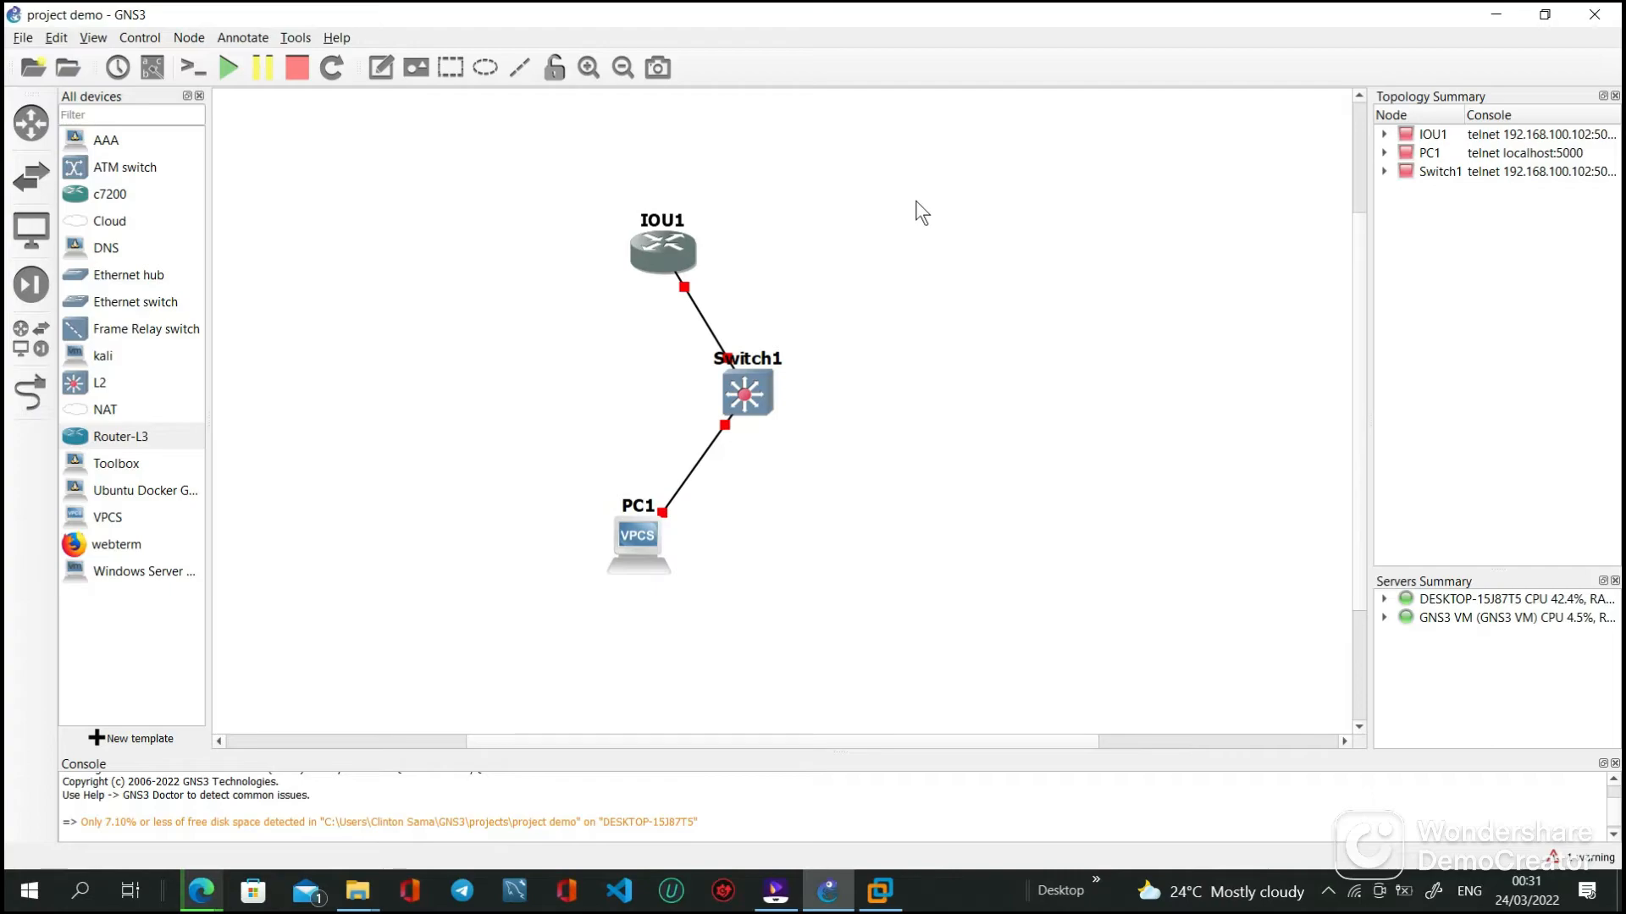
- Line up Switch1 and PC1 vertically beneath the IOU1 router
drag(754, 404, 653, 382)
drag(653, 526, 667, 526)
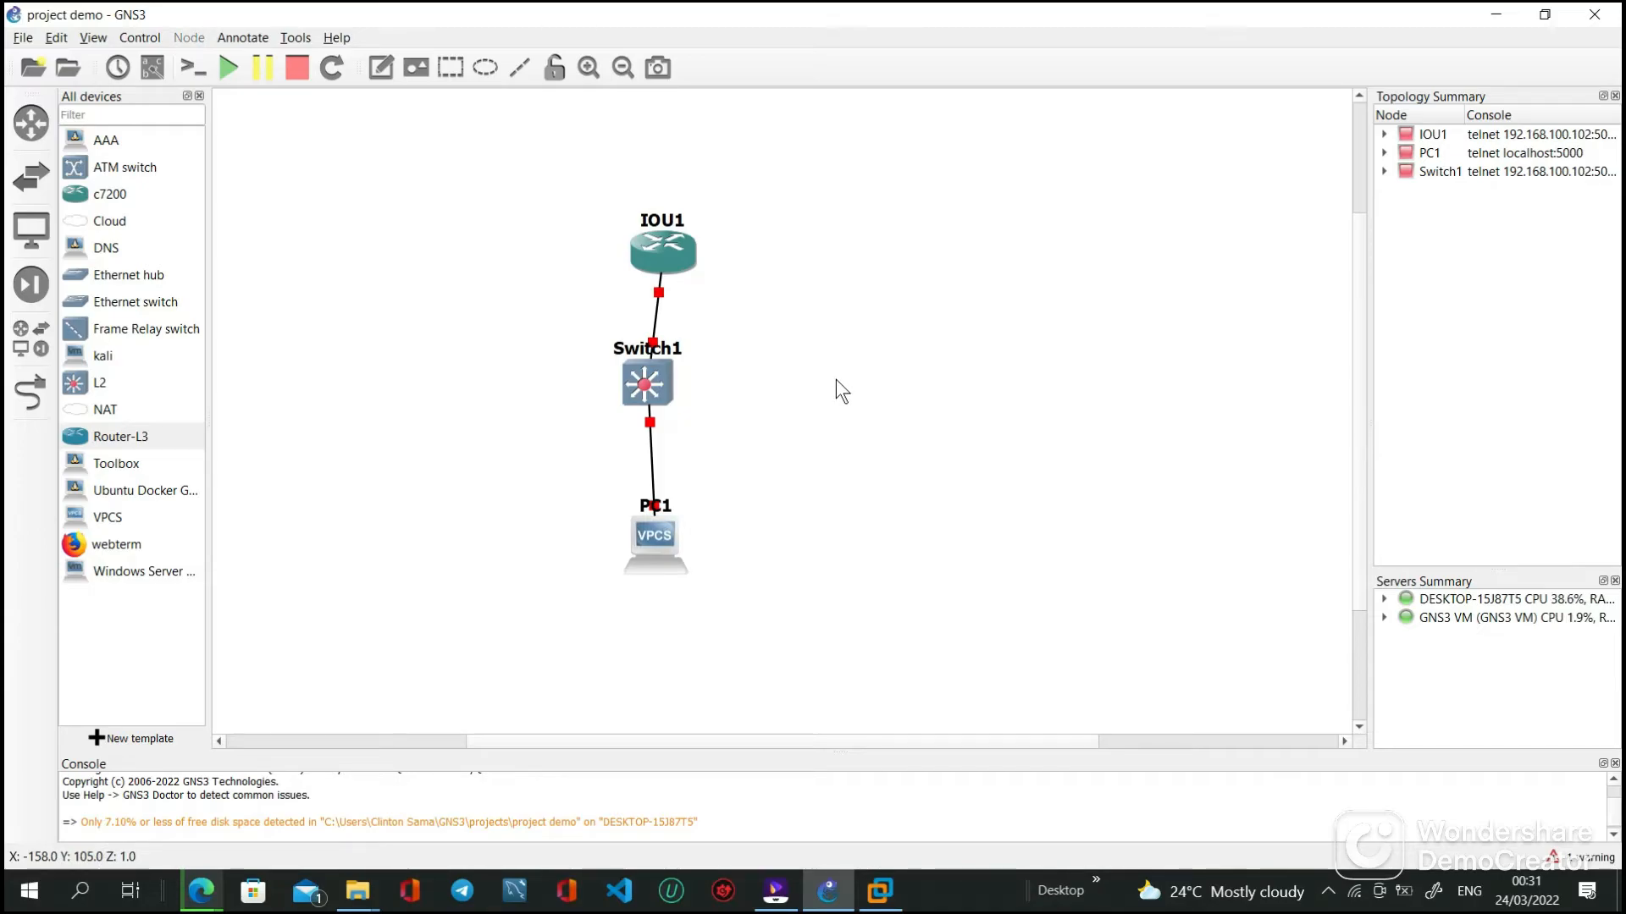
click(670, 256)
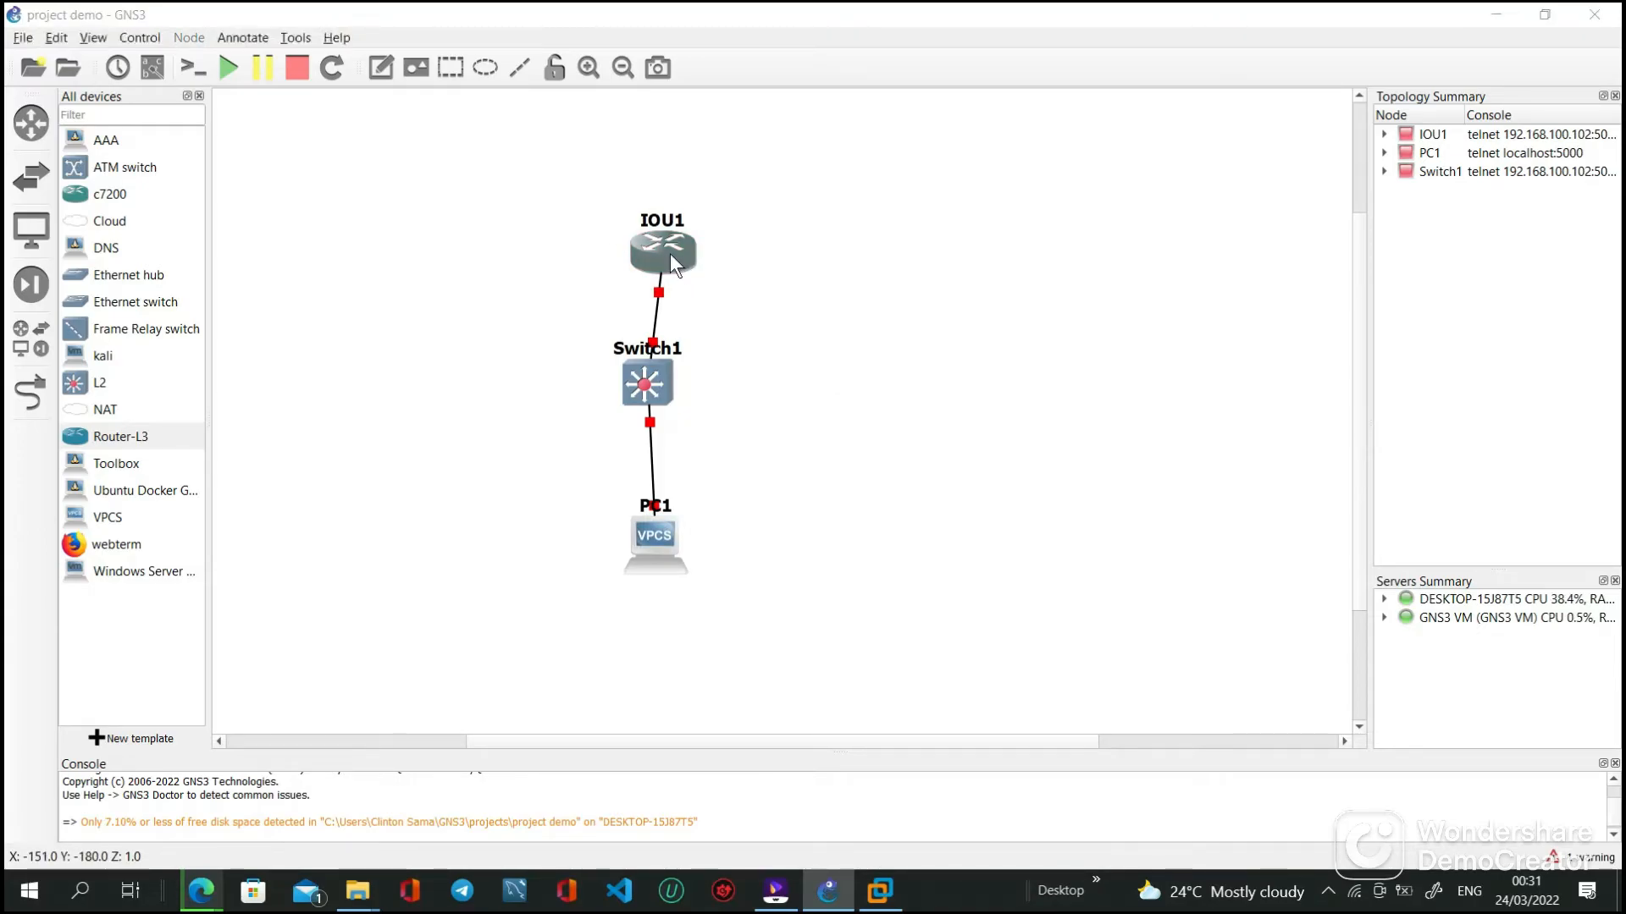
right_click(670, 260)
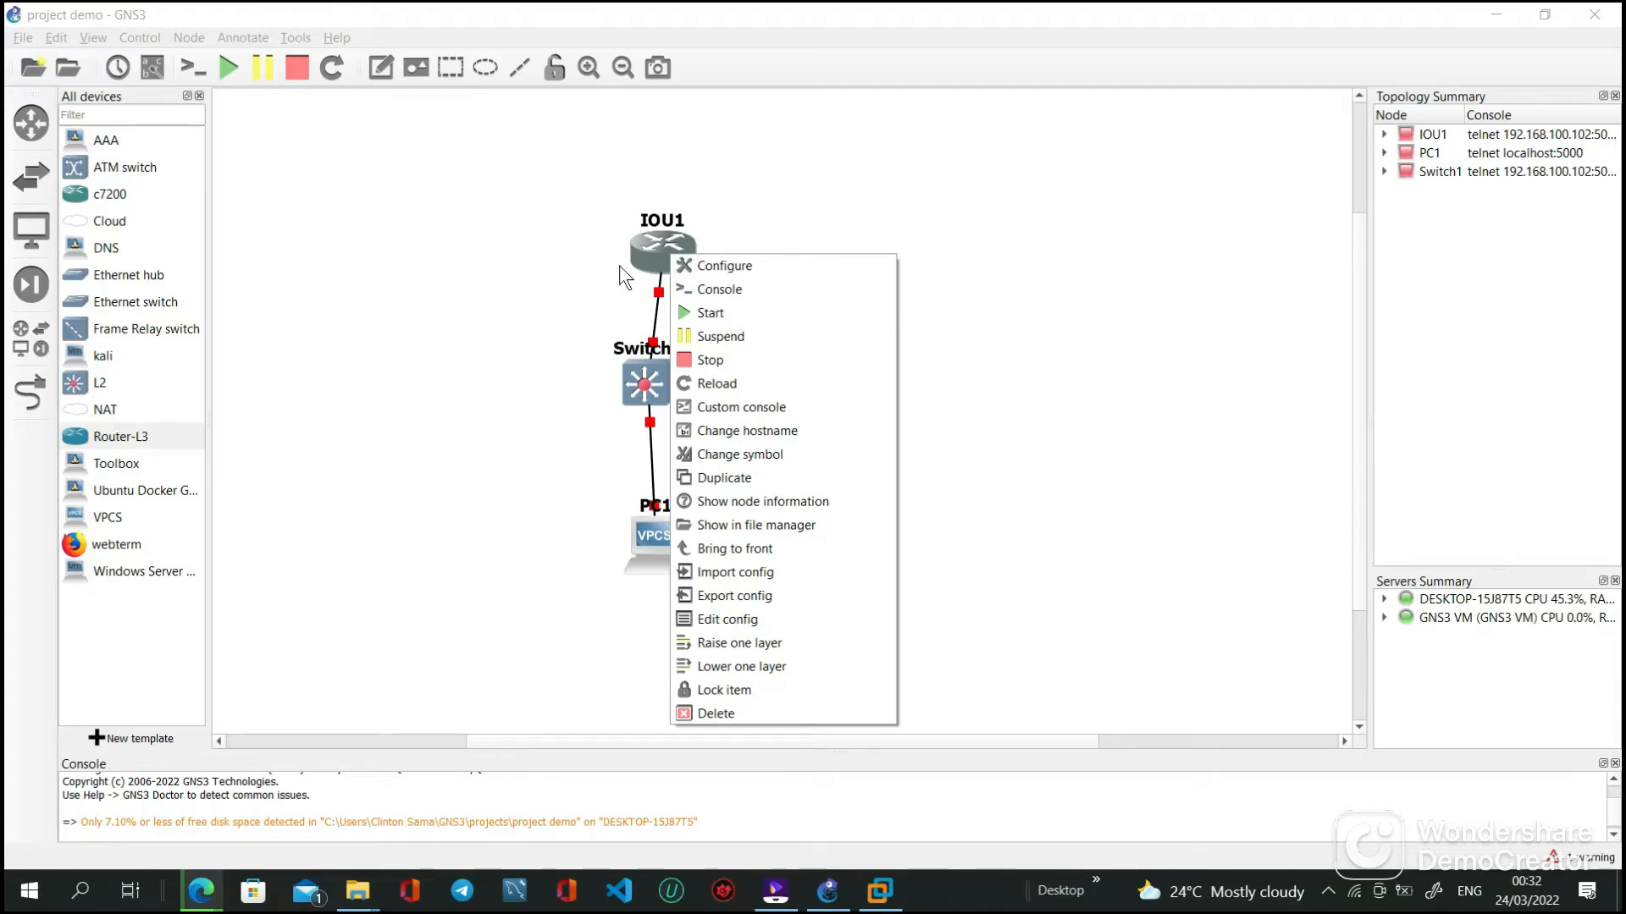
click(653, 252)
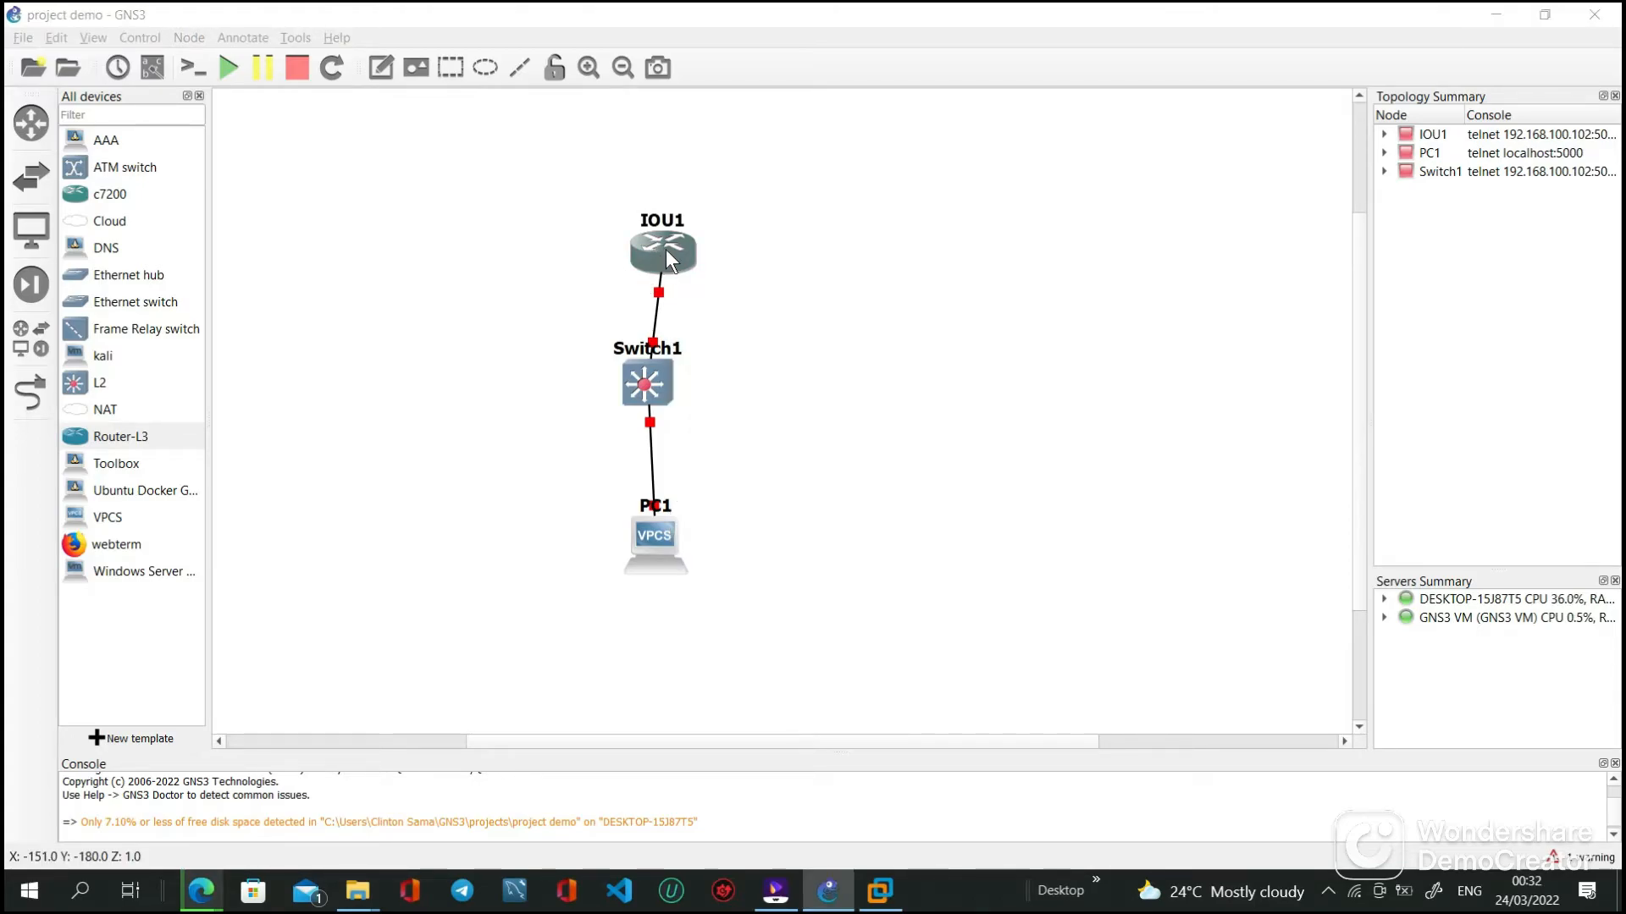
right_click(663, 541)
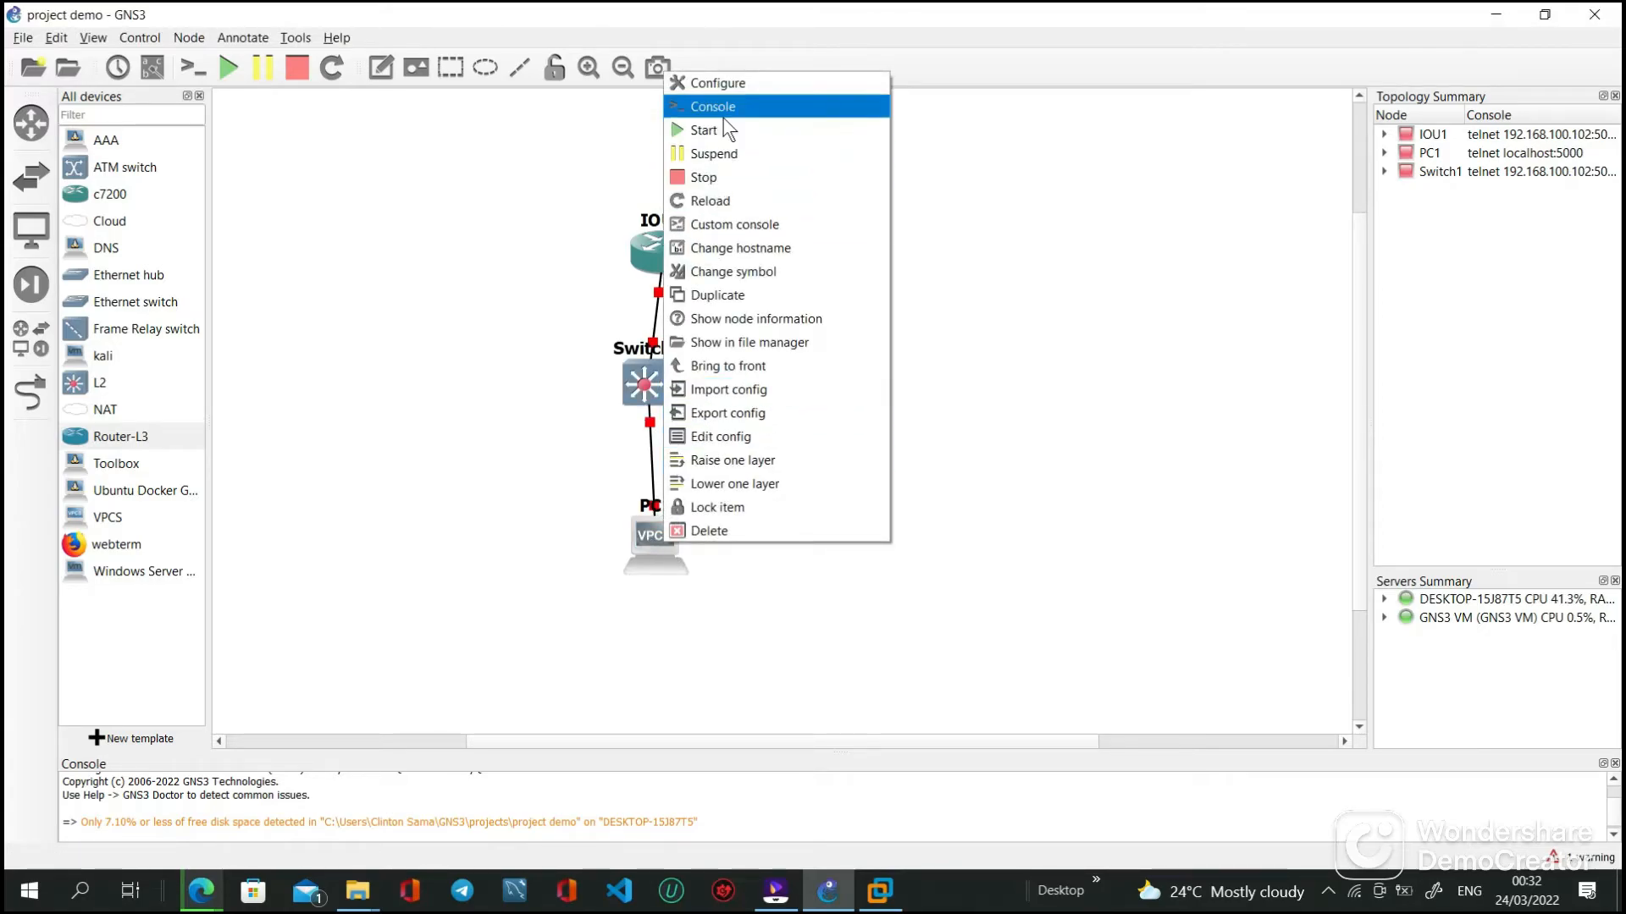
click(373, 168)
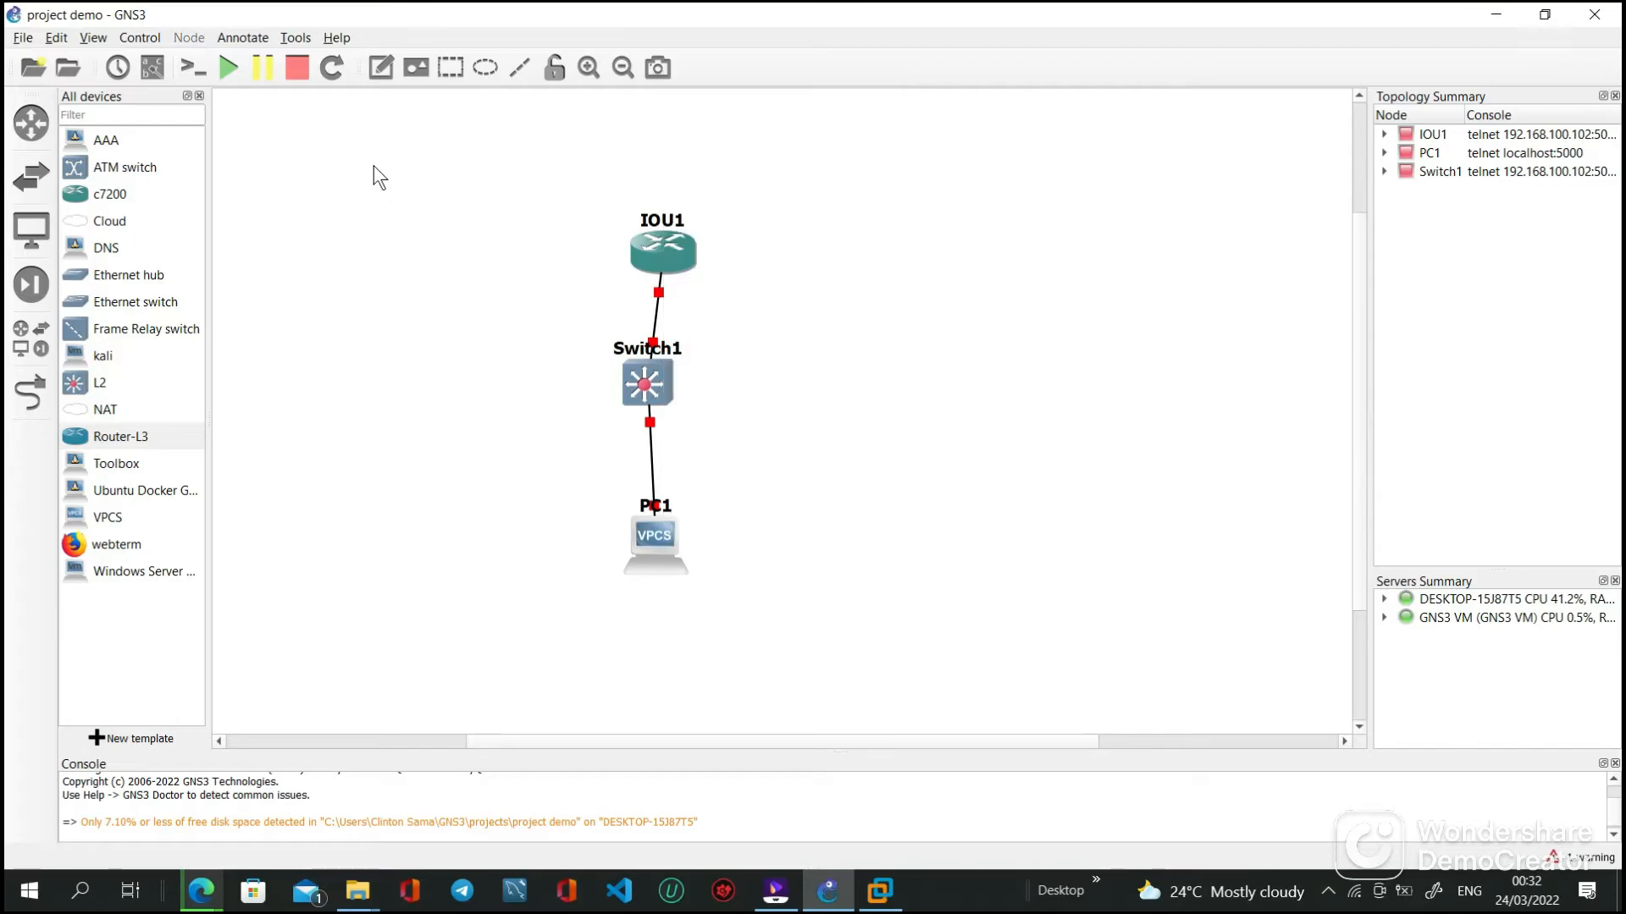
- Start all devices in the topology
click(228, 66)
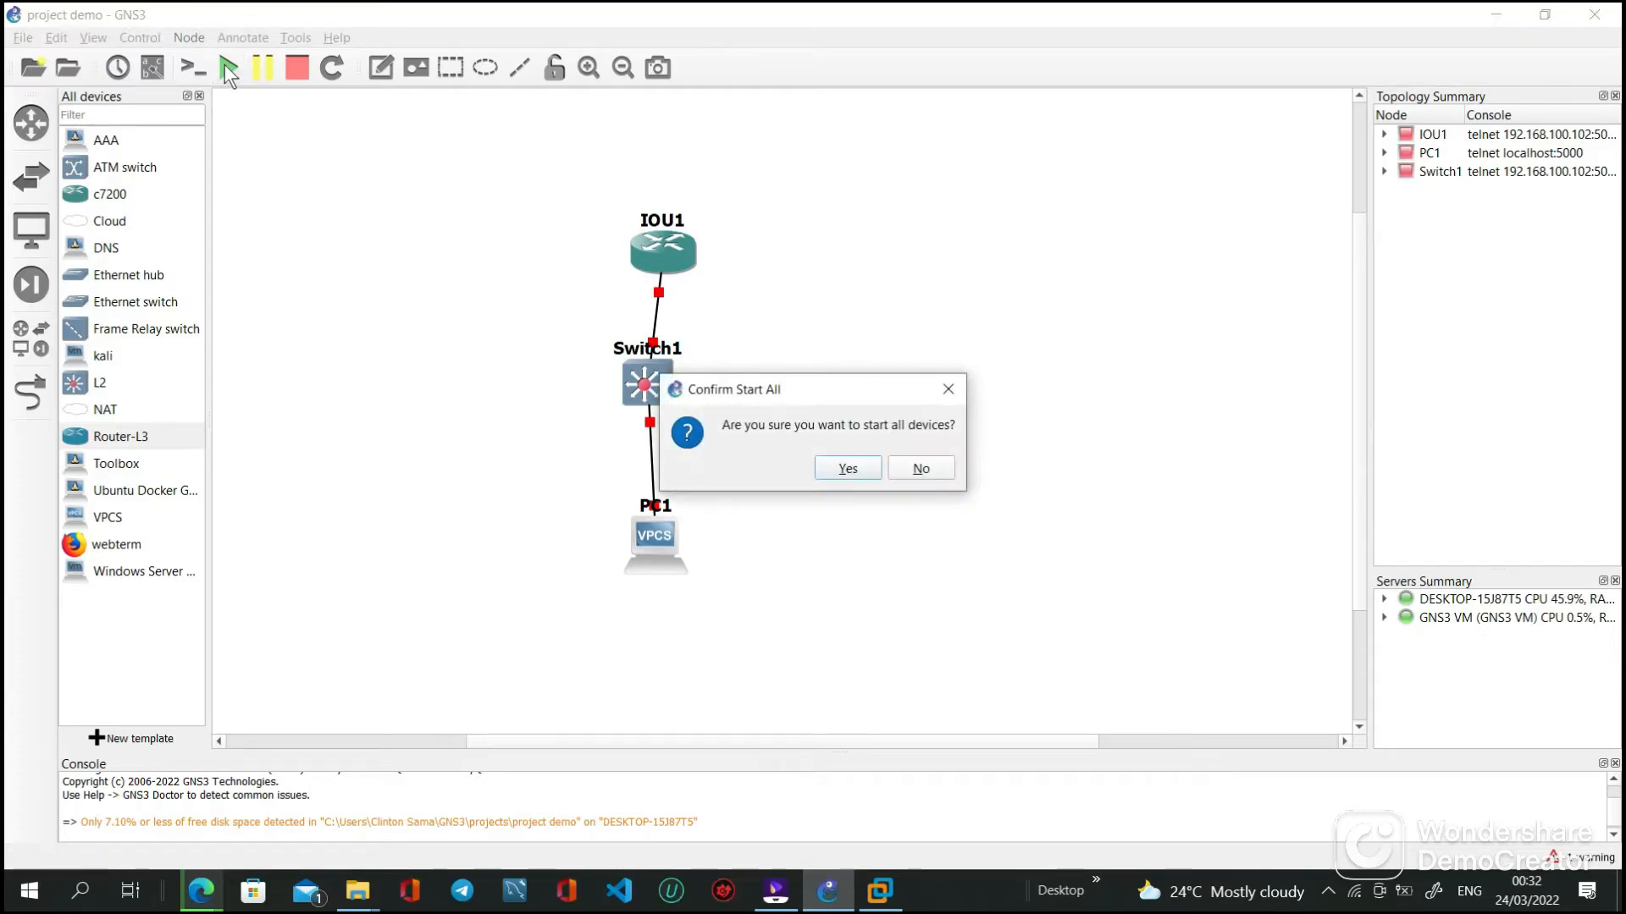
click(847, 469)
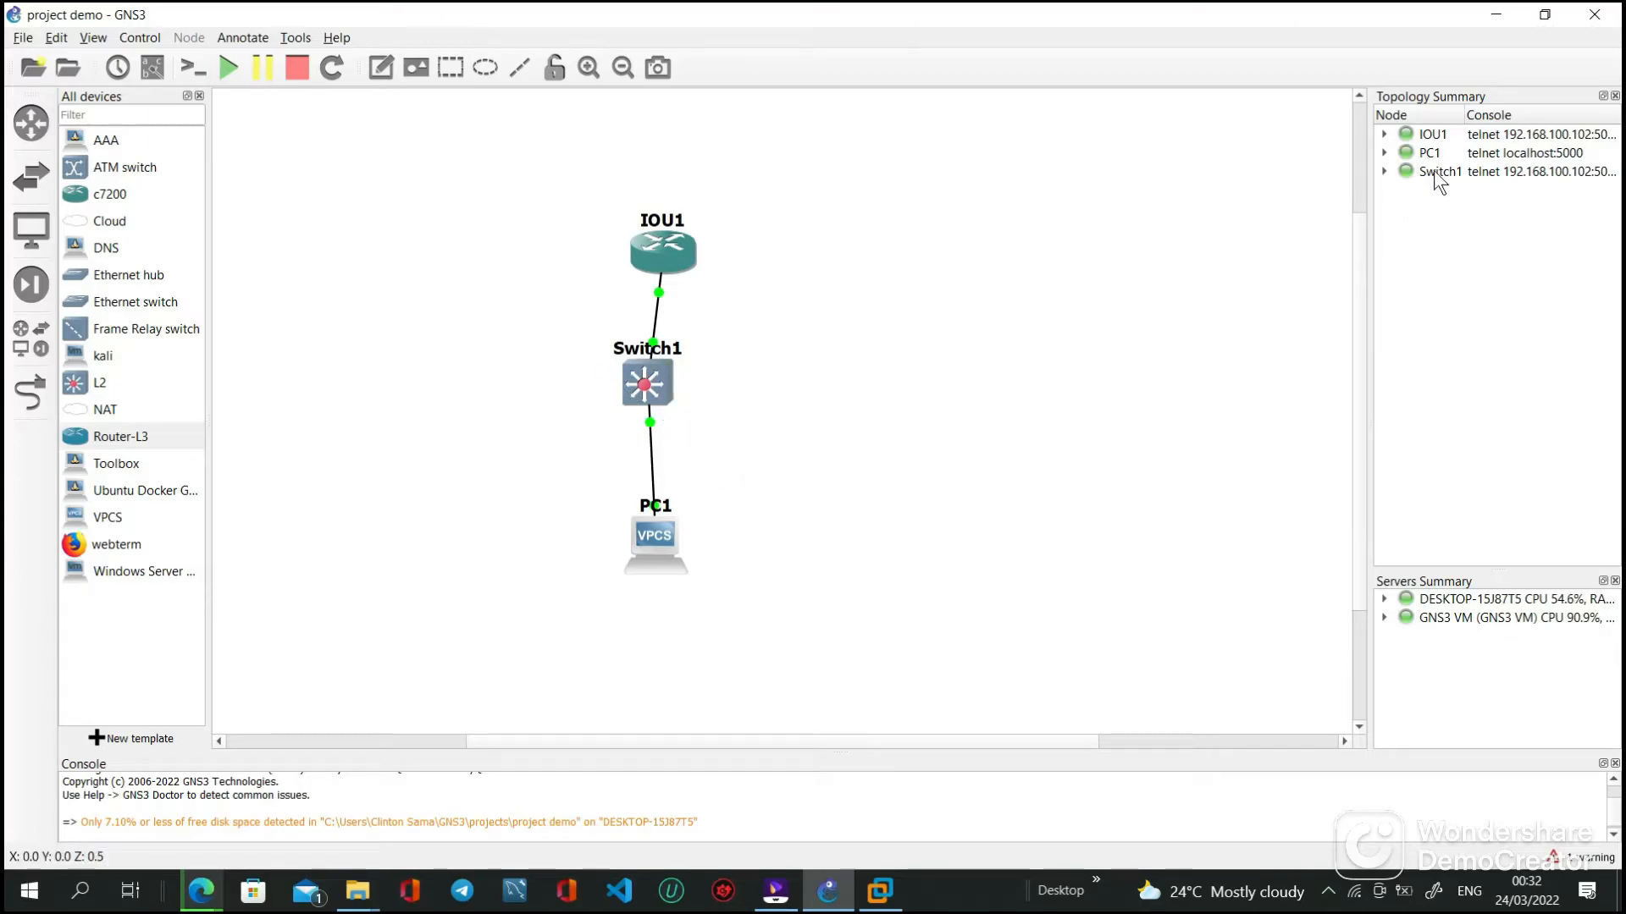
click(193, 68)
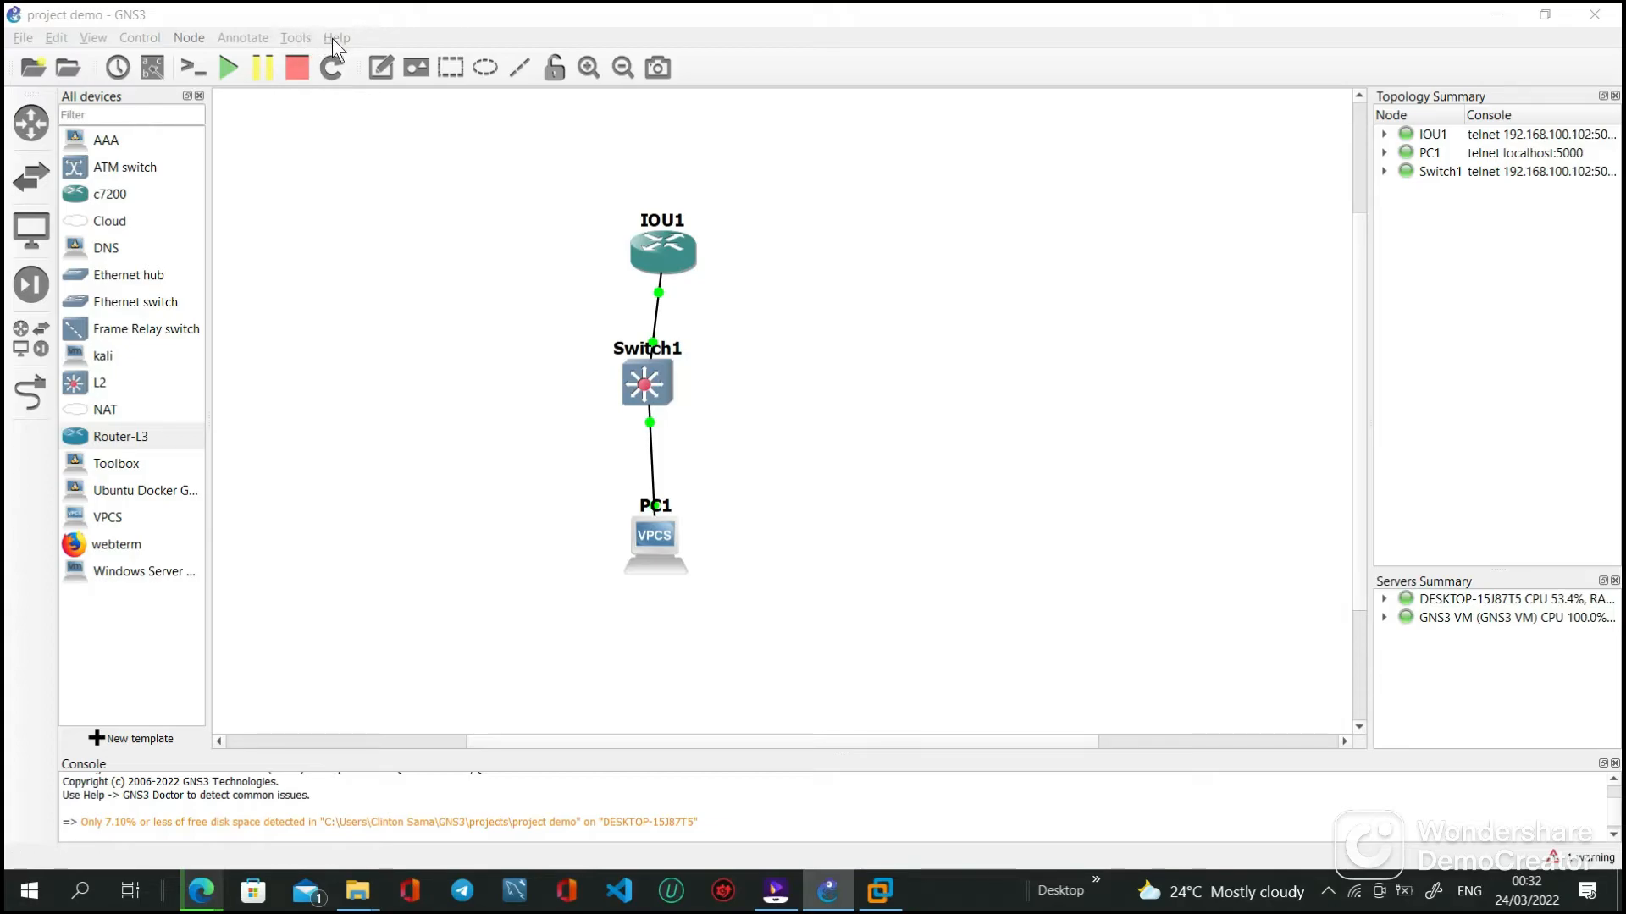
- Launch the GNS3 Web UI in the browser and open the "project demo" project there
click(302, 35)
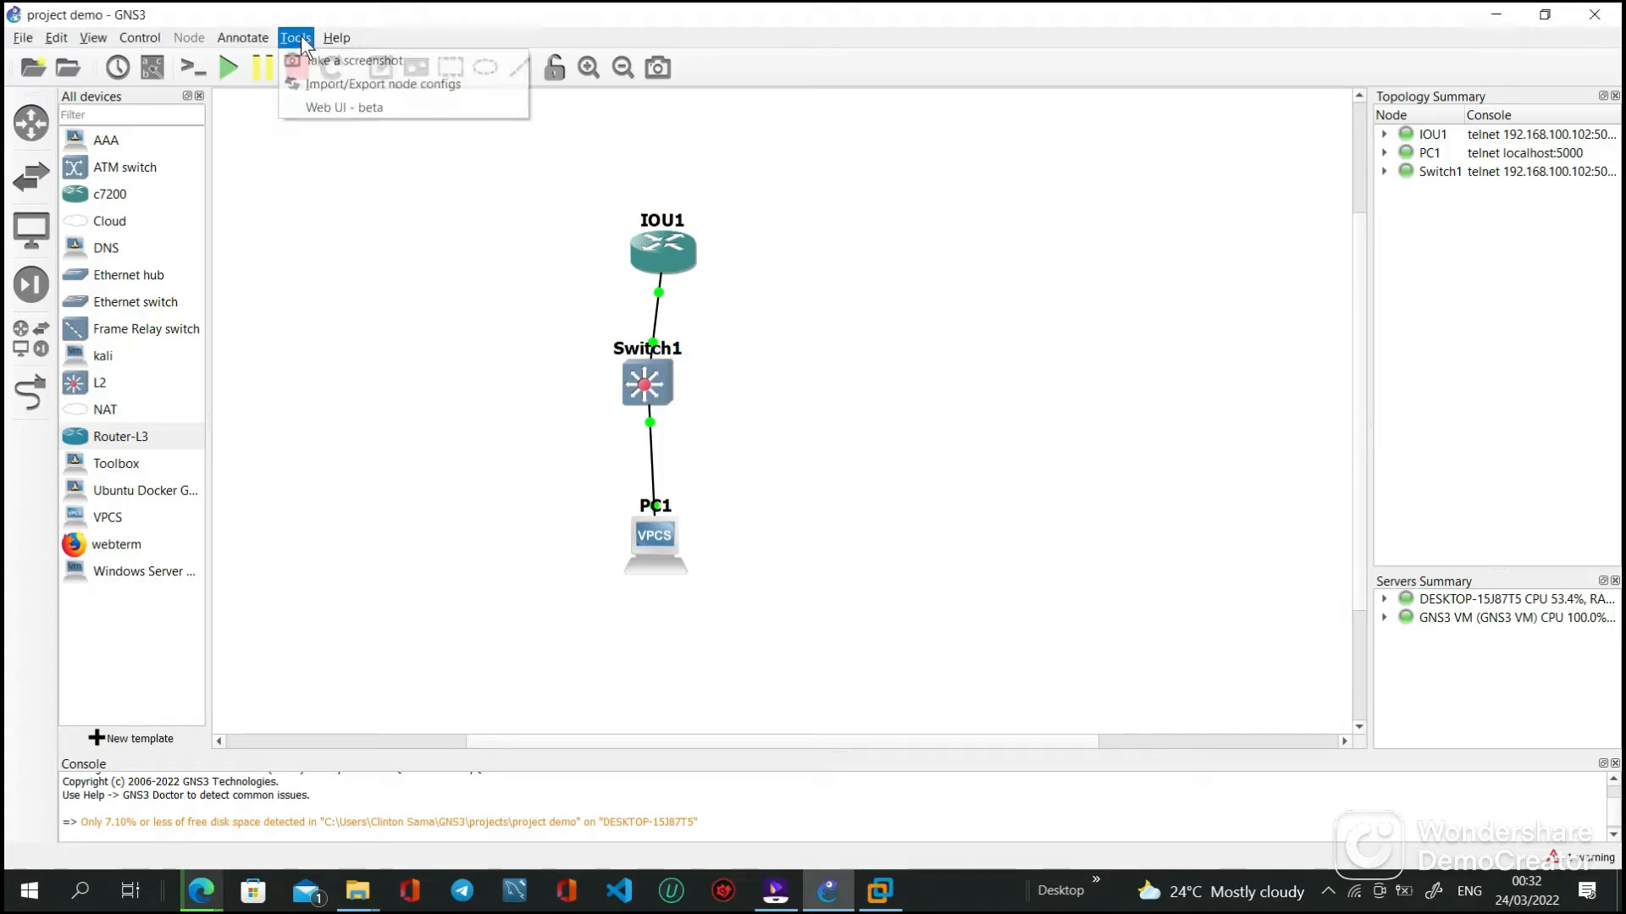
click(342, 108)
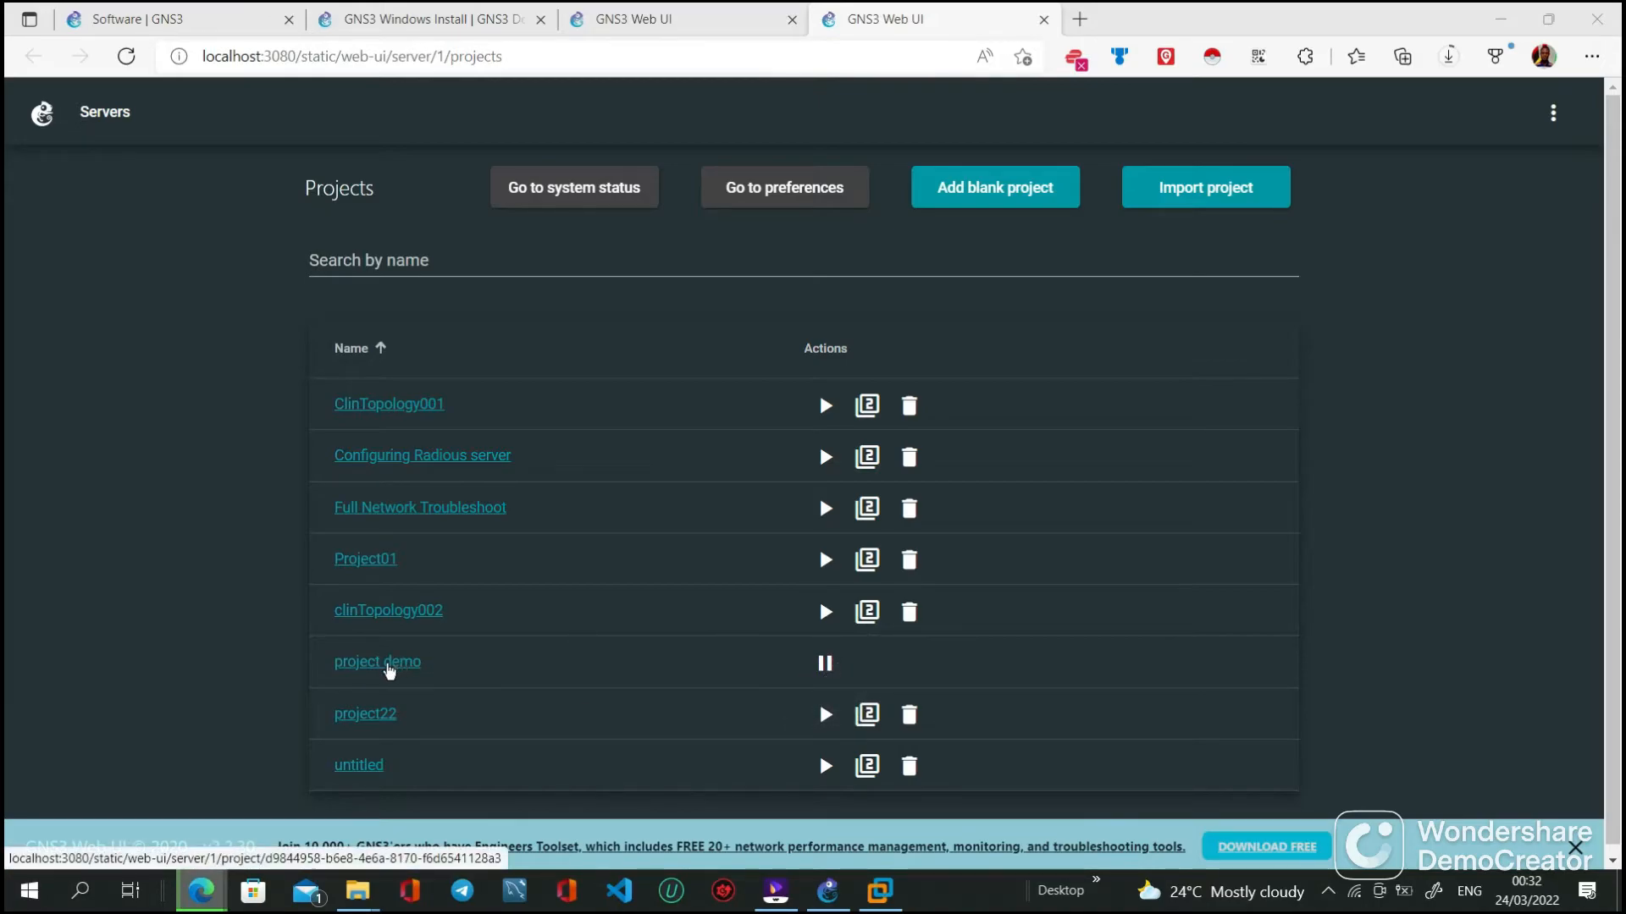
click(390, 663)
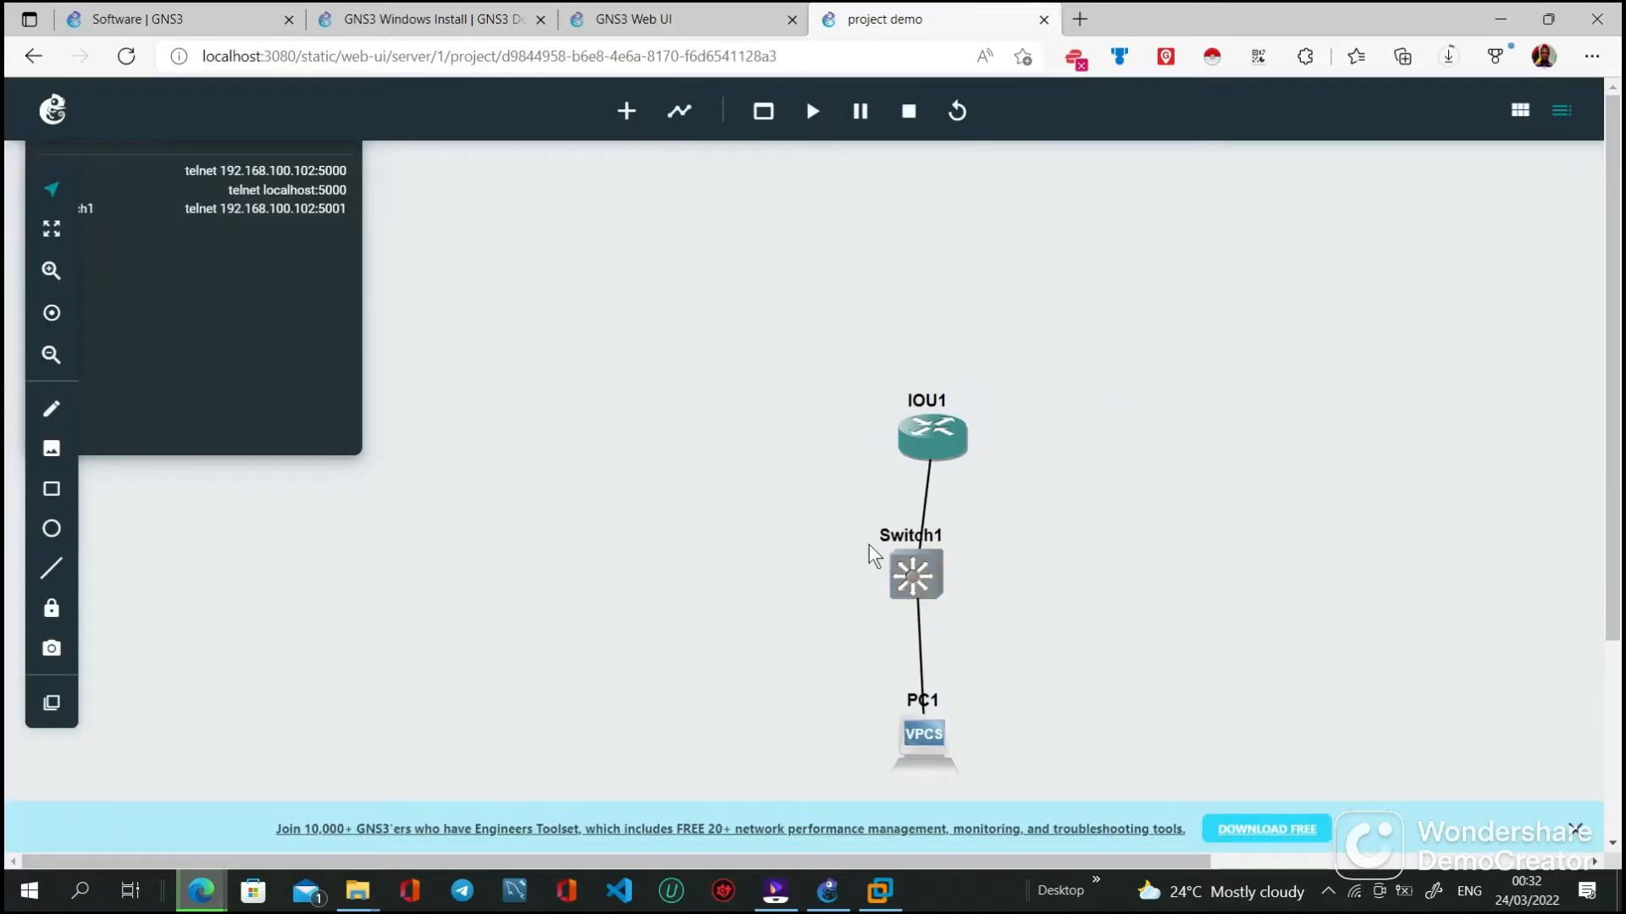
- Rearrange the nodes in the Web UI so IOU1 and PC1 sit above and below Switch1, both offset to its right
drag(913, 577, 808, 504)
drag(936, 439, 897, 323)
drag(932, 772, 1014, 699)
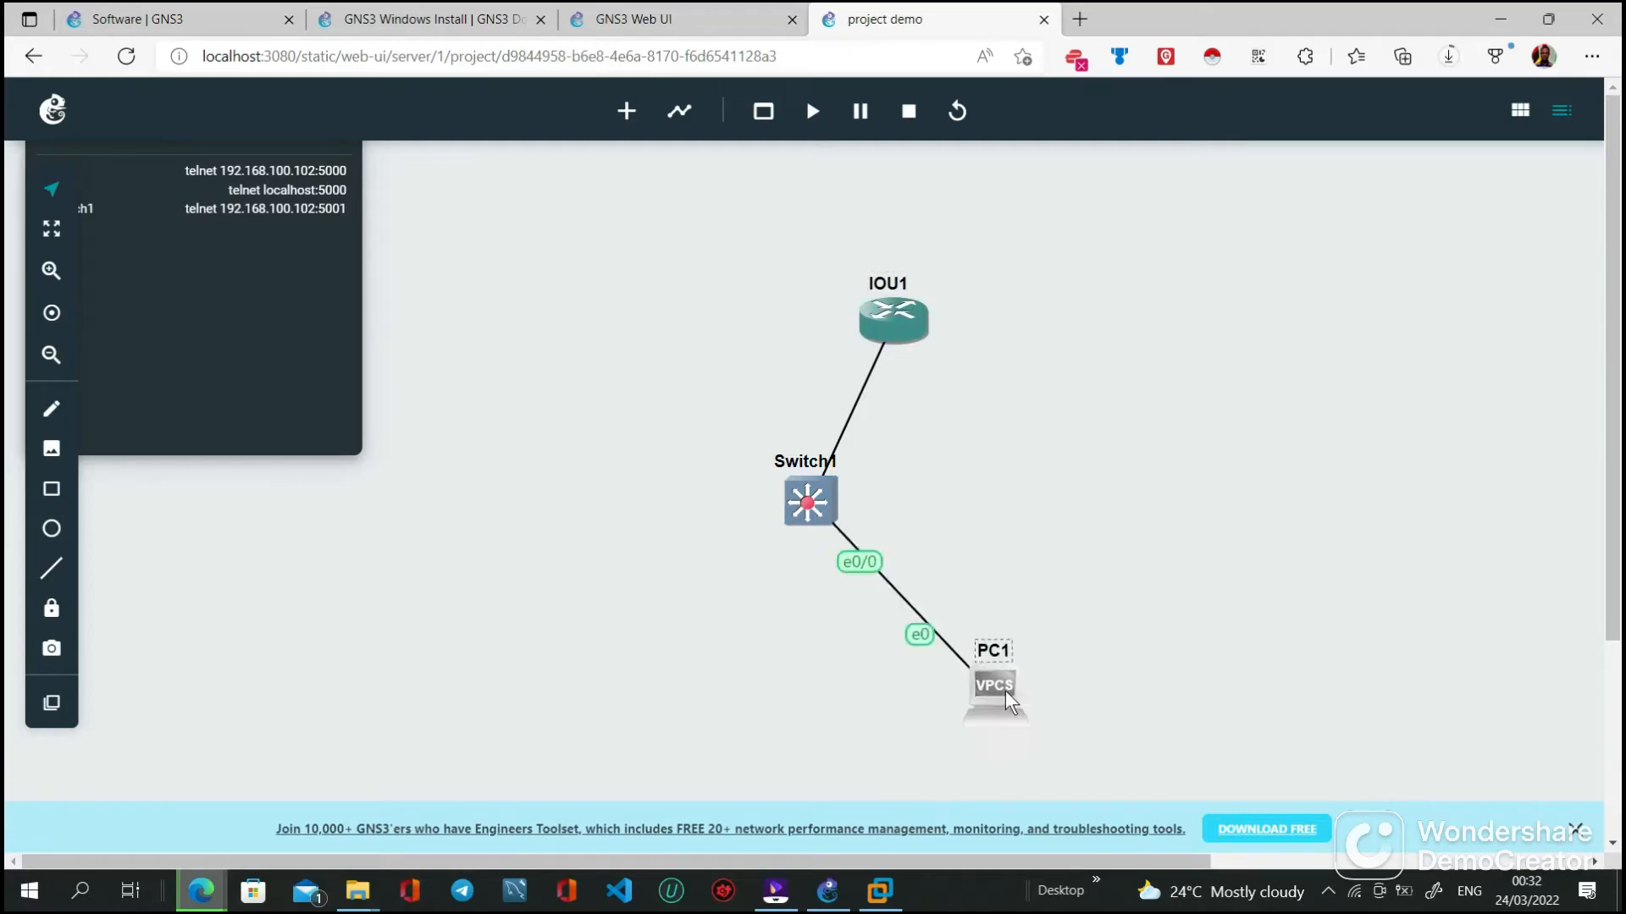
drag(900, 329, 1002, 283)
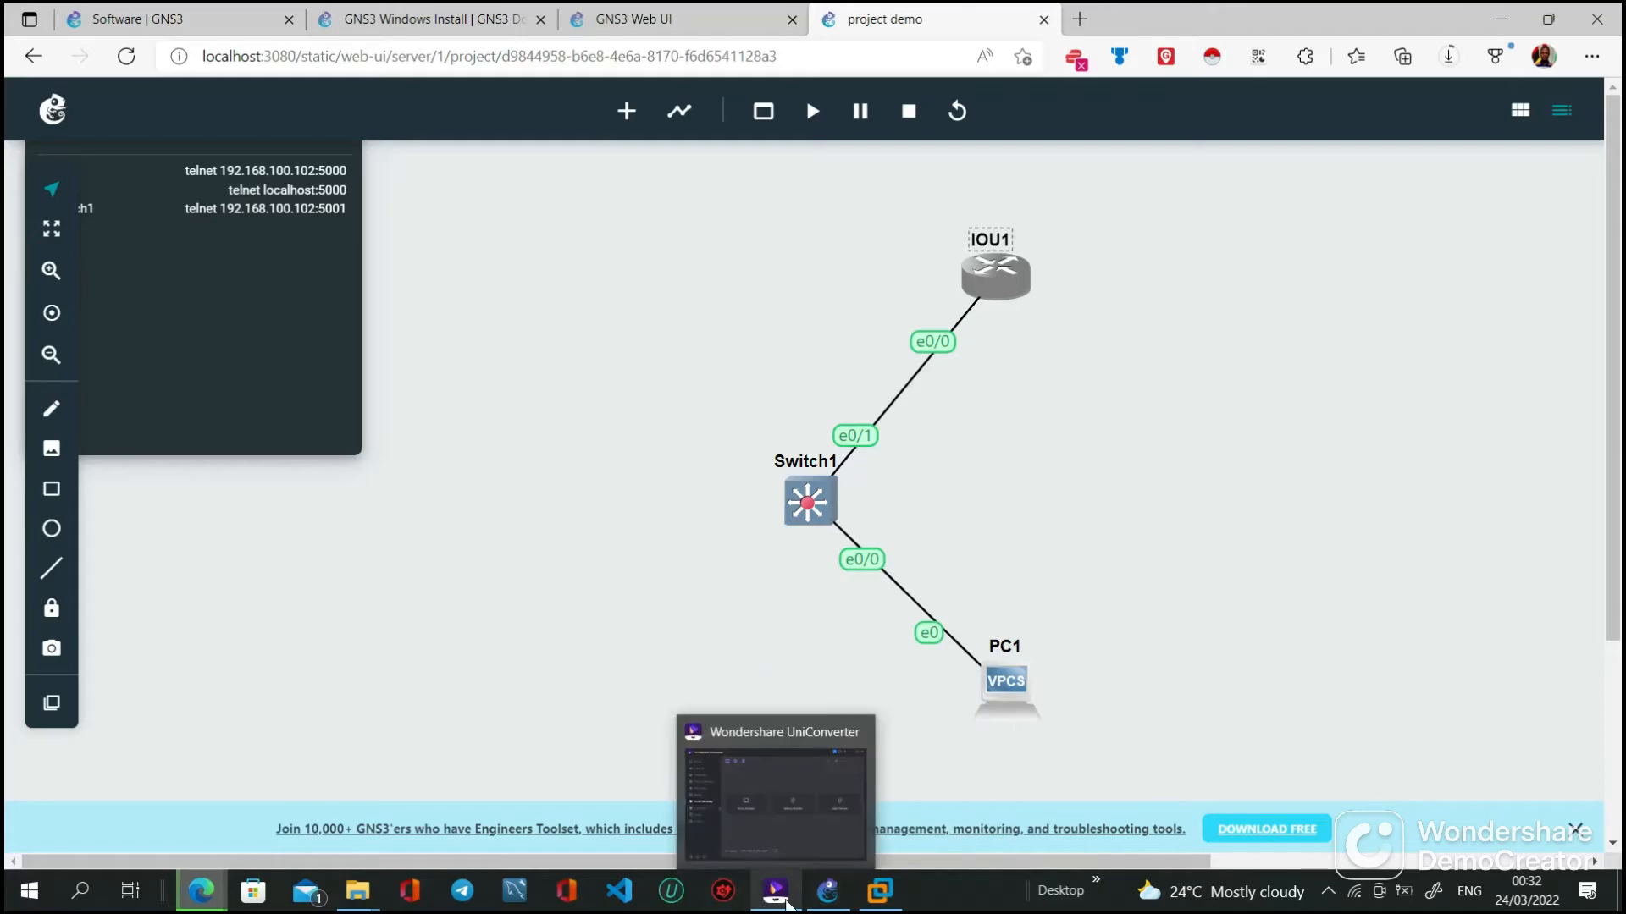
- Switch back to the GNS3 desktop app and open a console on the IOU1 router, advancing to its command prompt
click(827, 890)
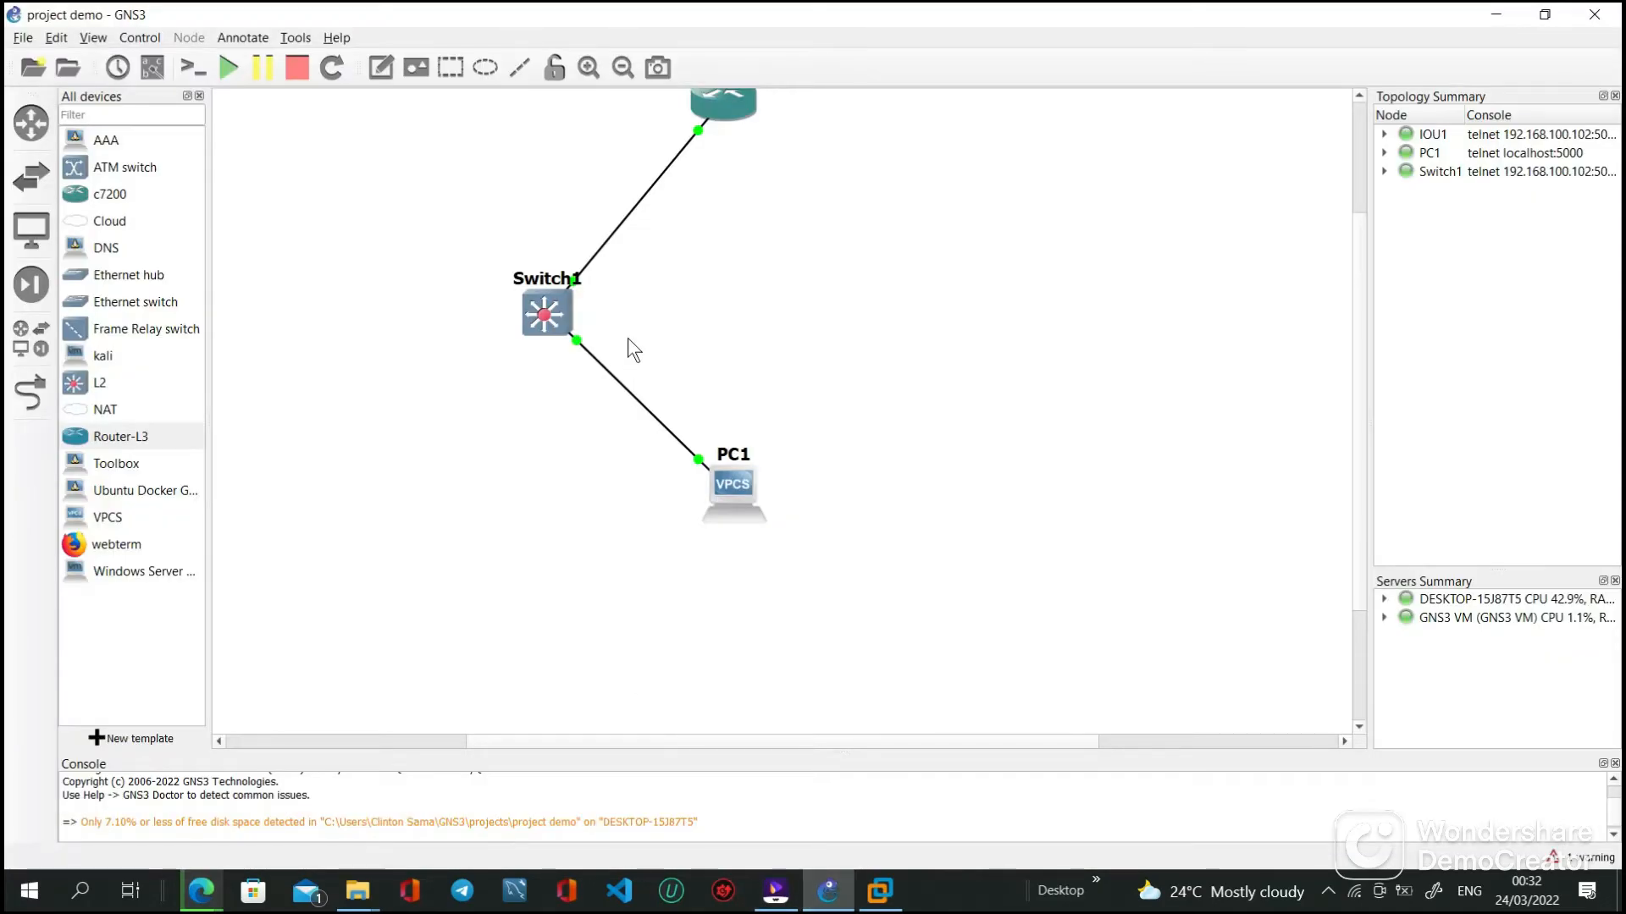
drag(1358, 230, 1355, 195)
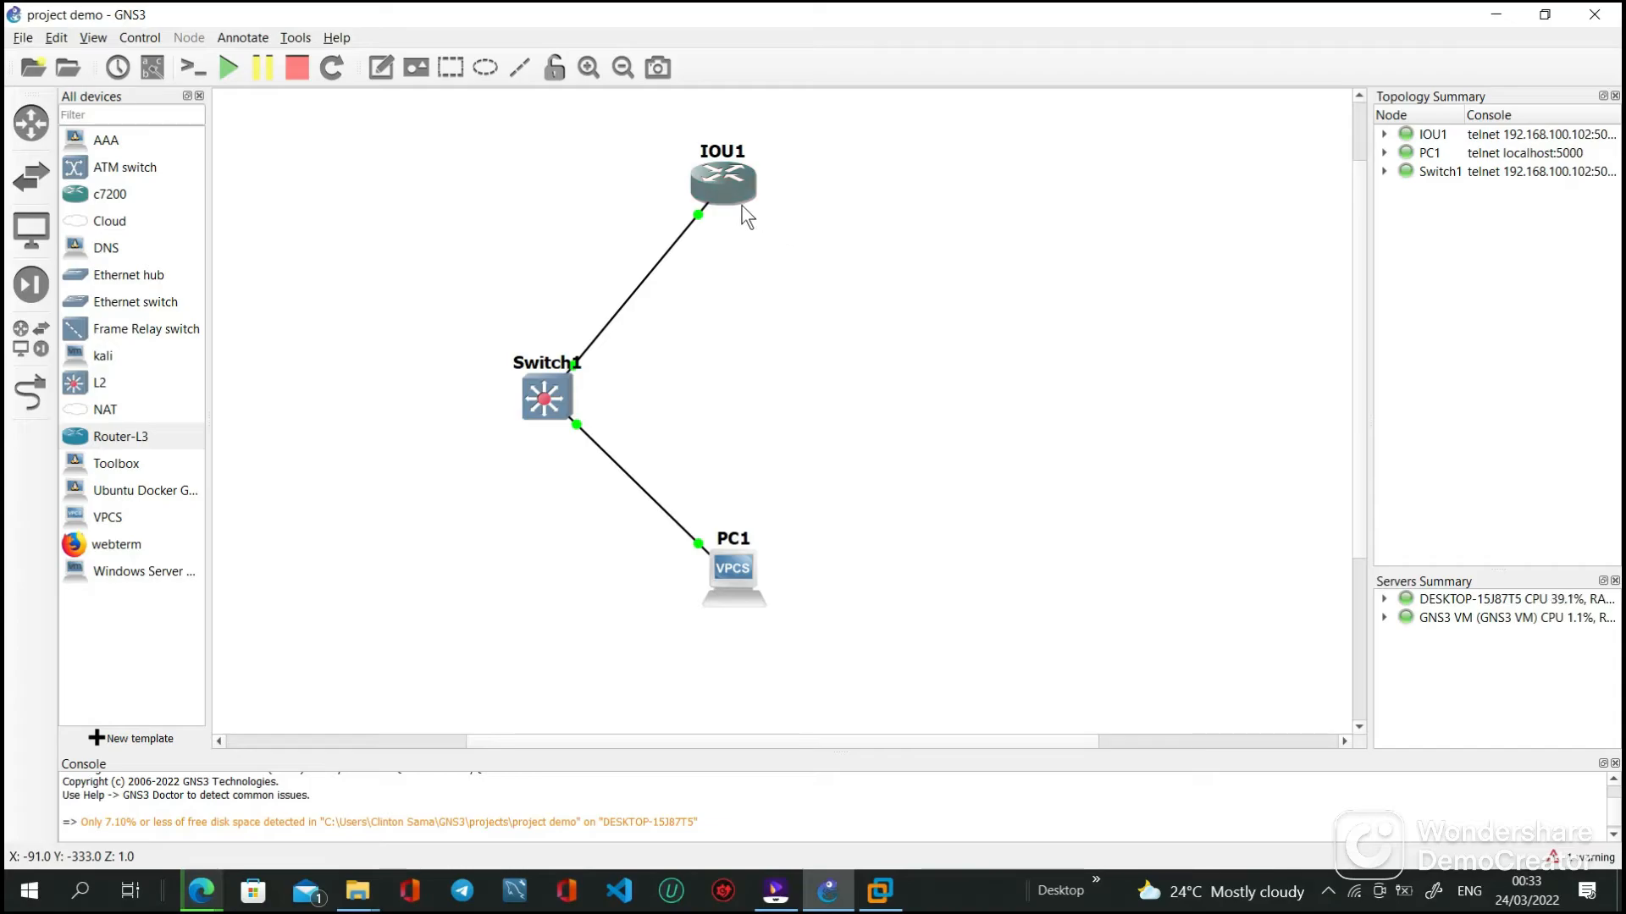
mouse_move(729, 185)
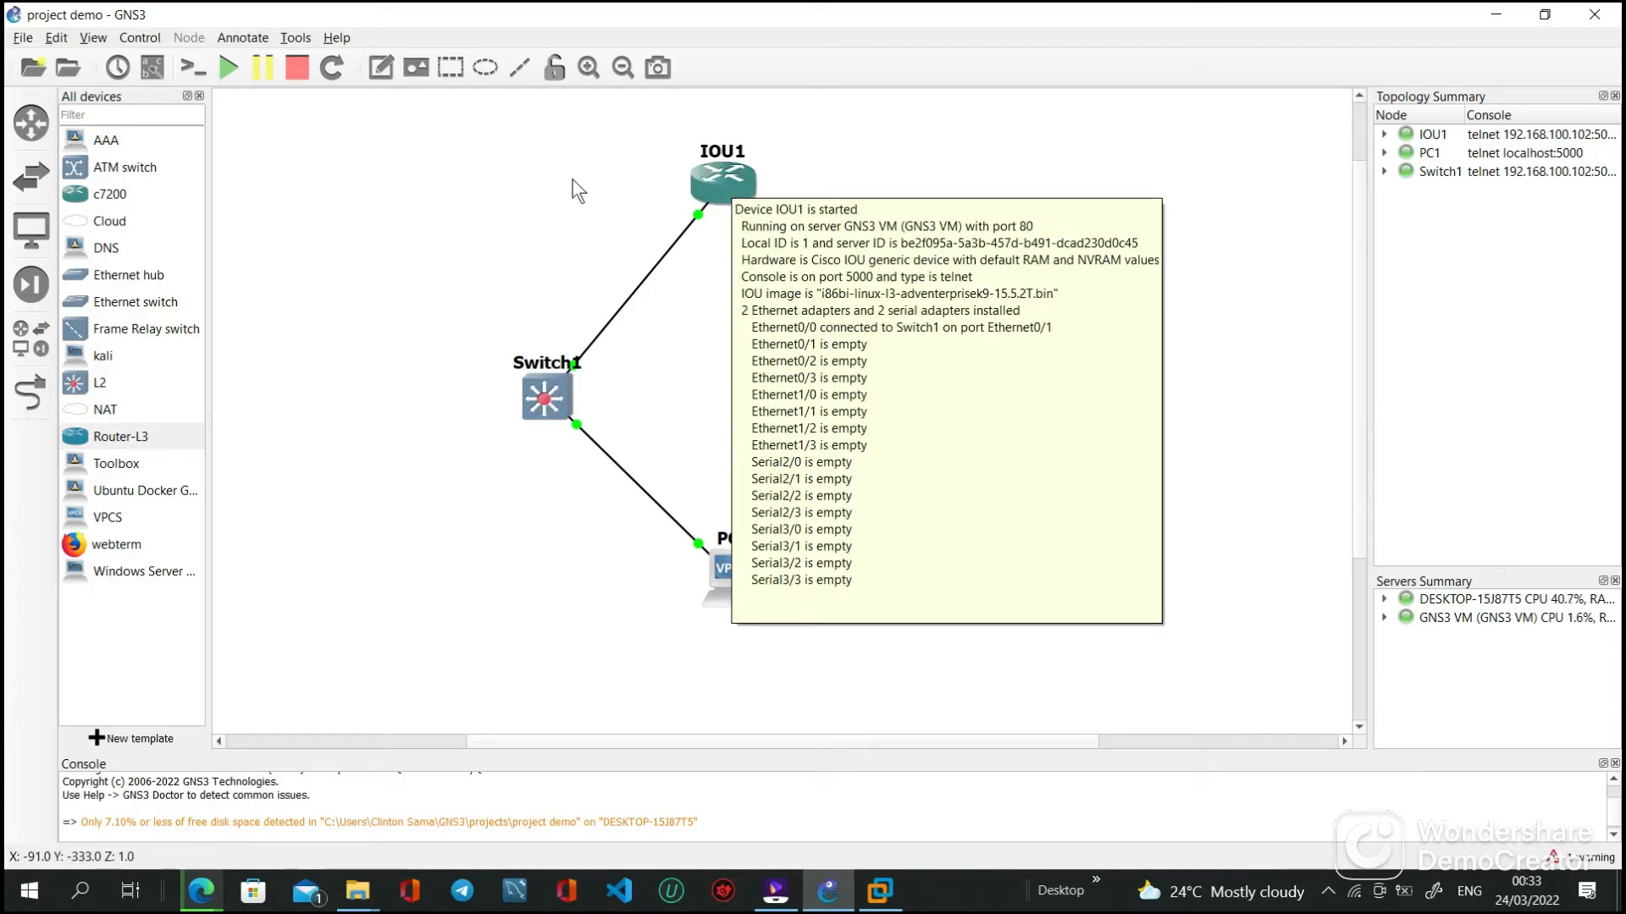
right_click(735, 181)
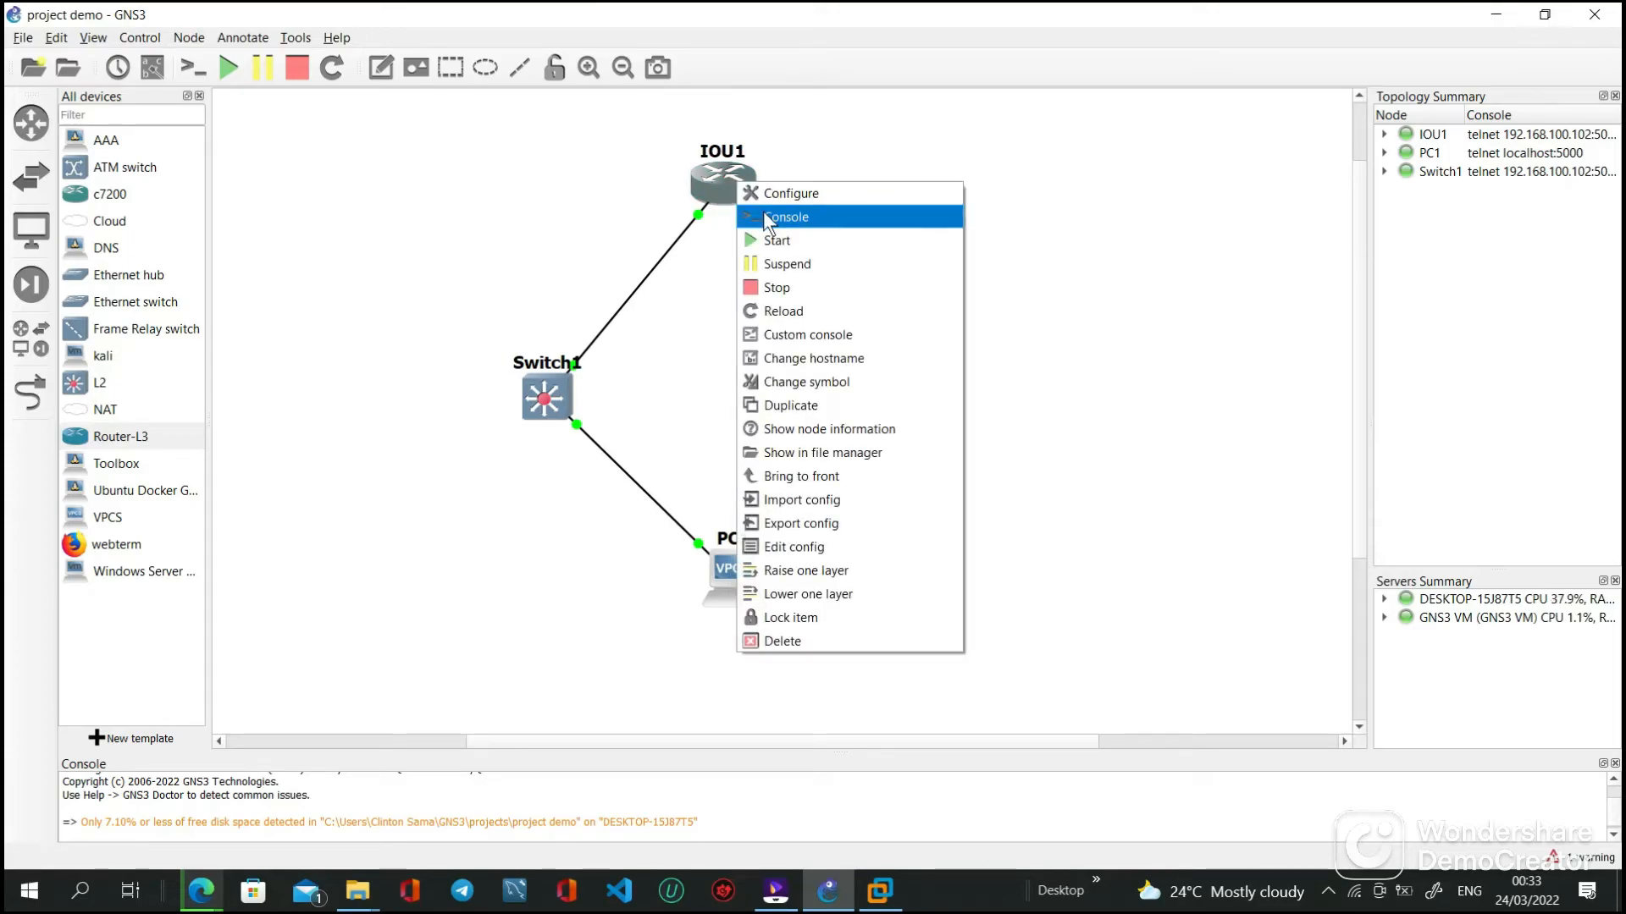
click(767, 218)
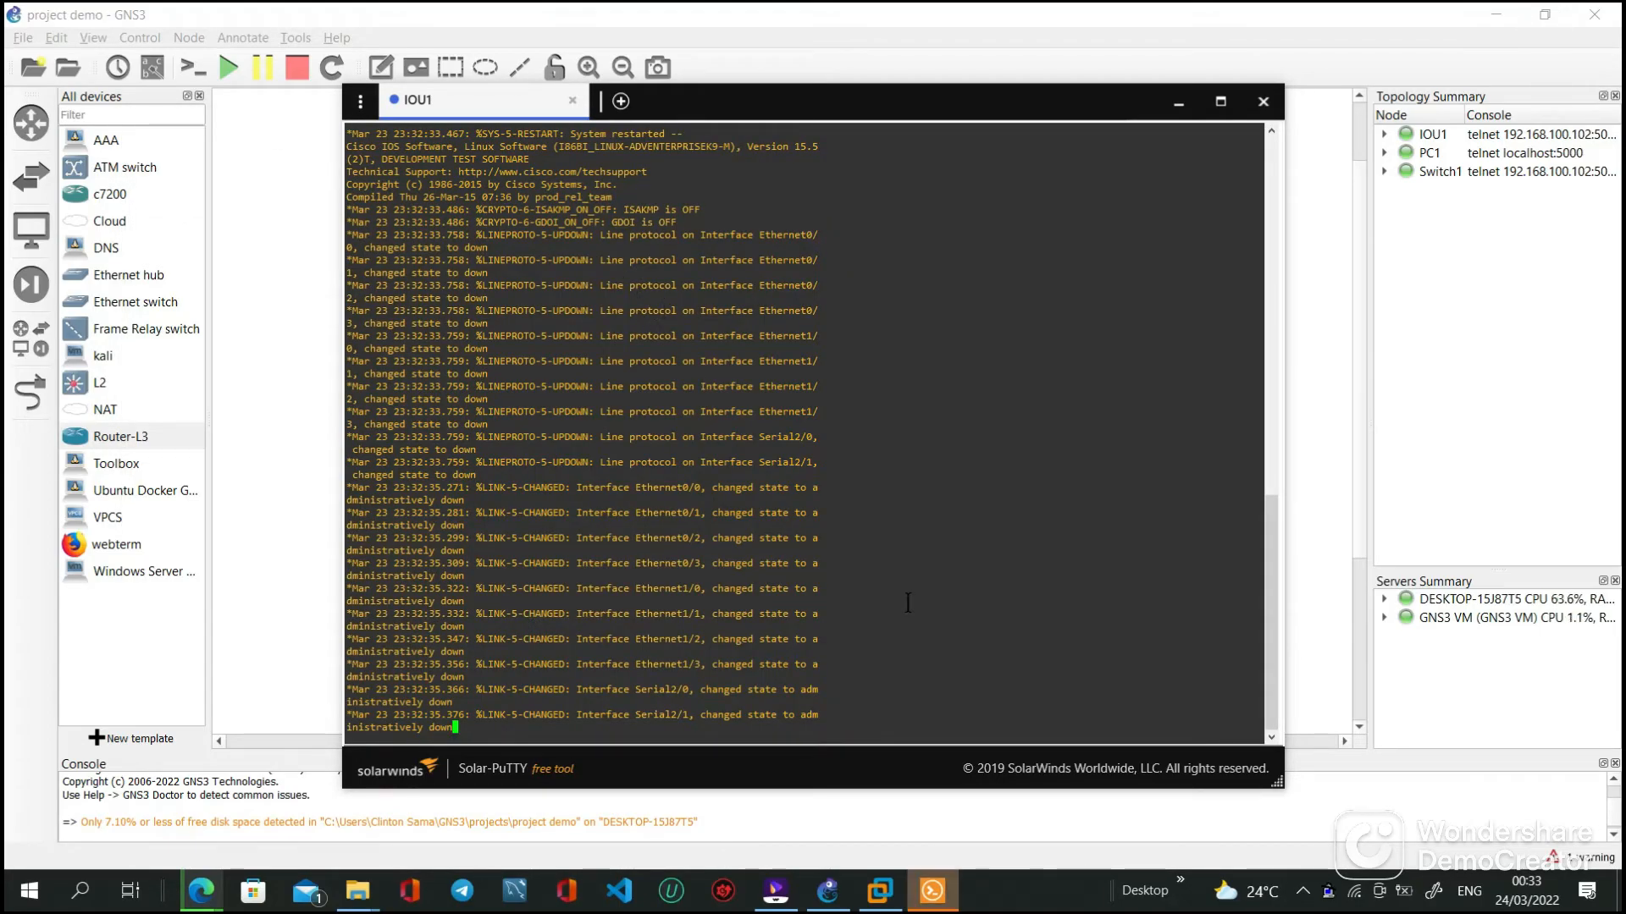
key(Return)
key(Return)
key(Return)
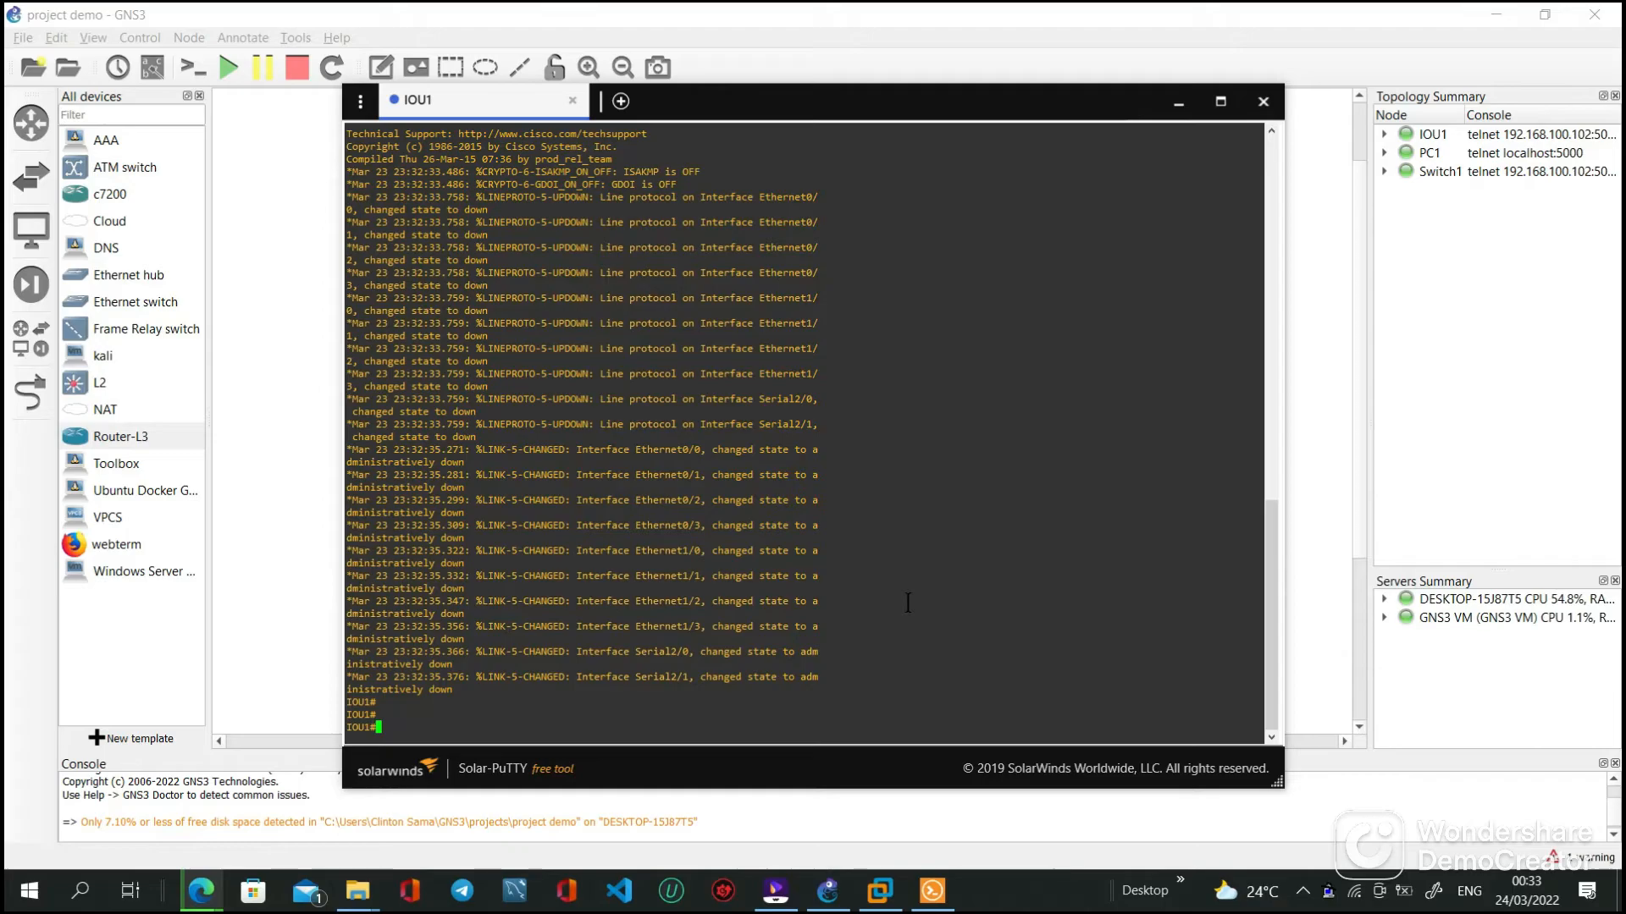
- Bring the IOU1 console window back to the front and close it
click(318, 318)
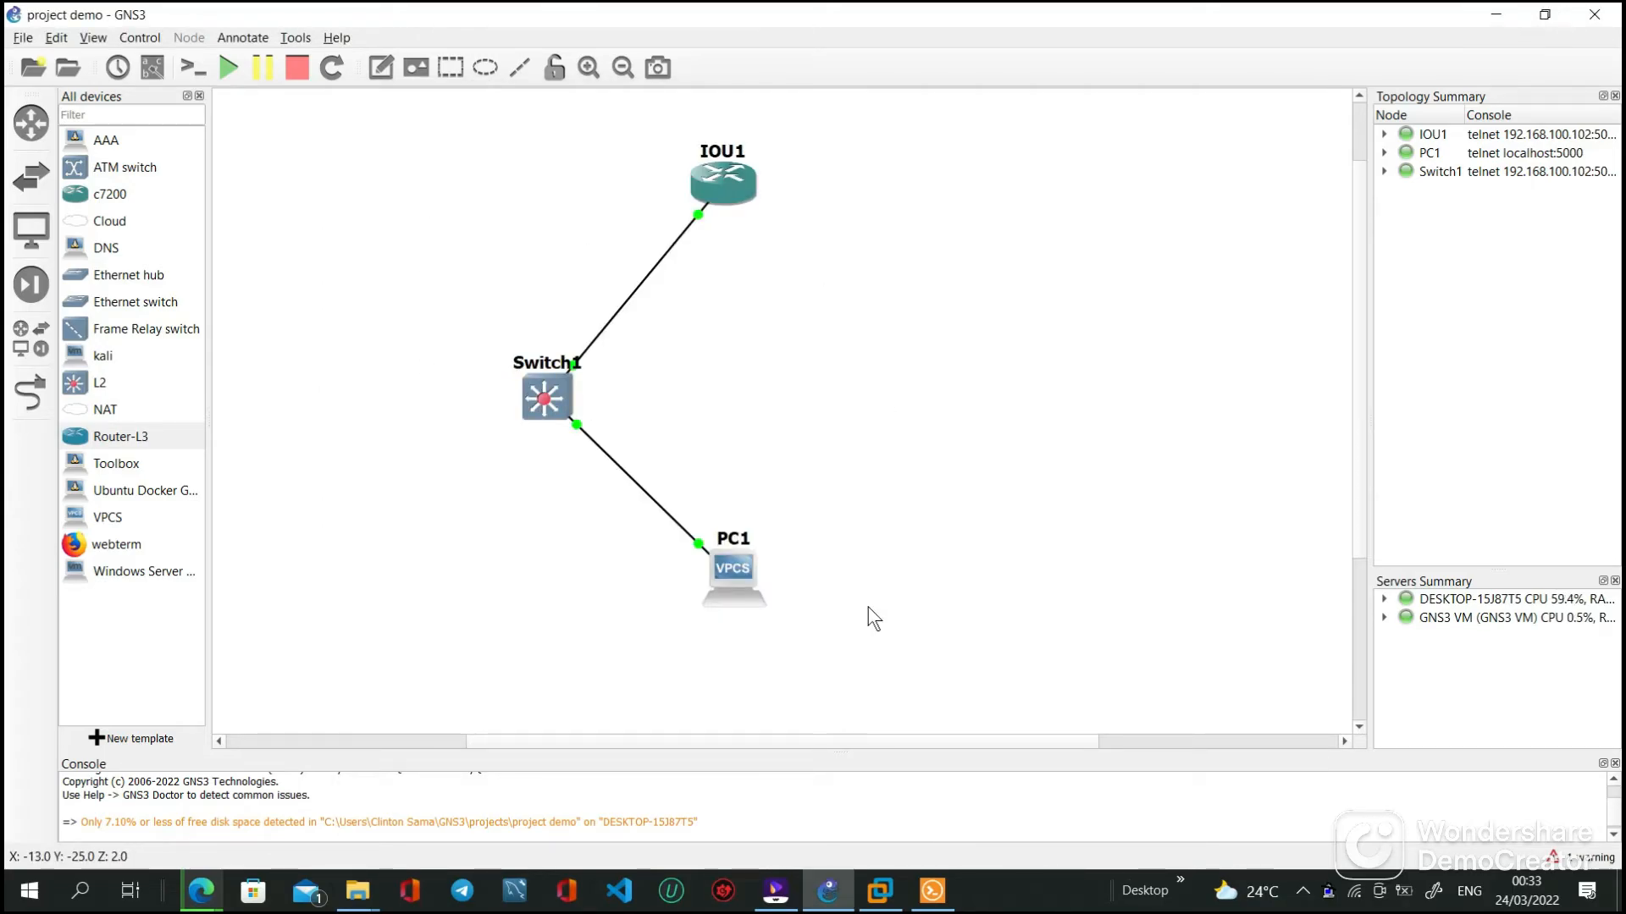
click(933, 891)
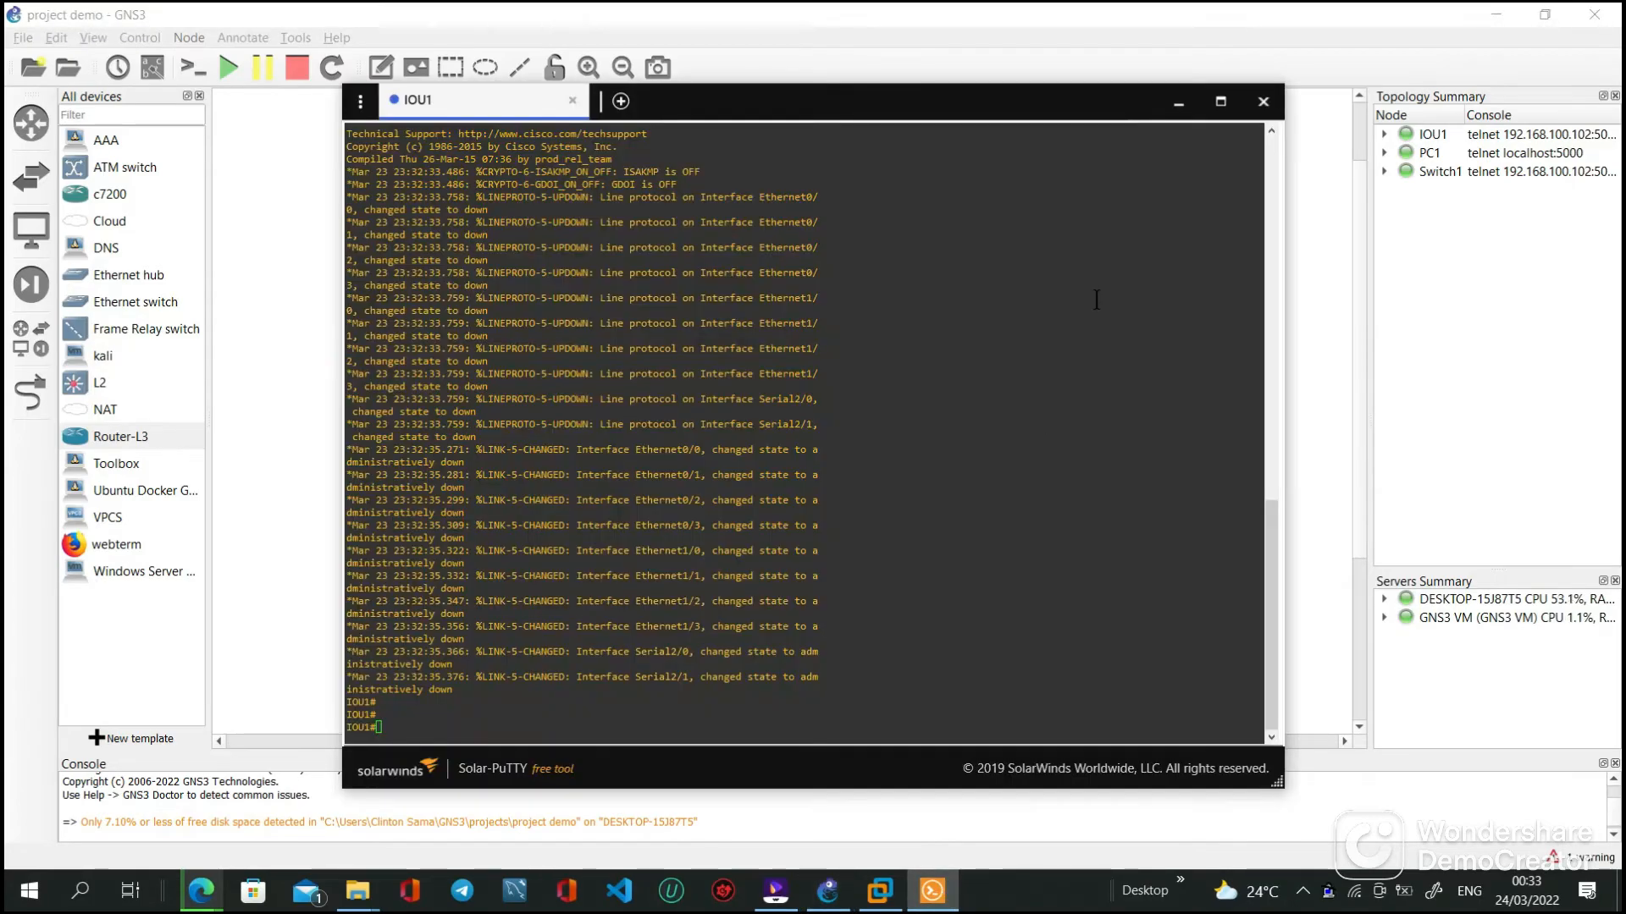
click(1260, 103)
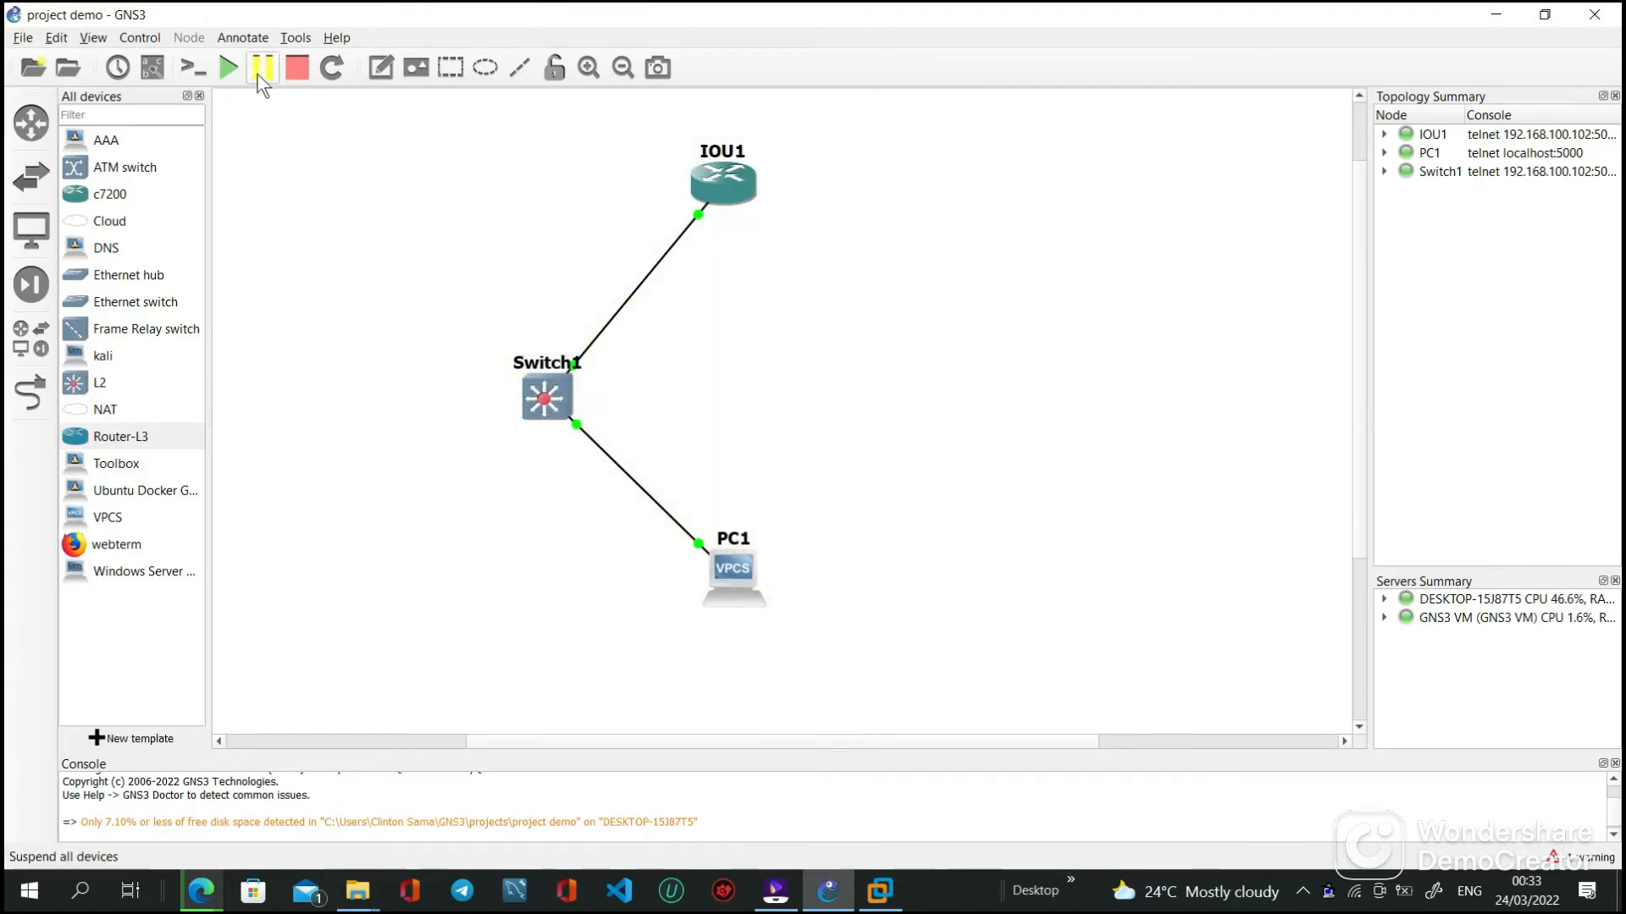
- Open the consoles of all devices in the topology and return to the GNS3 workspace
click(195, 69)
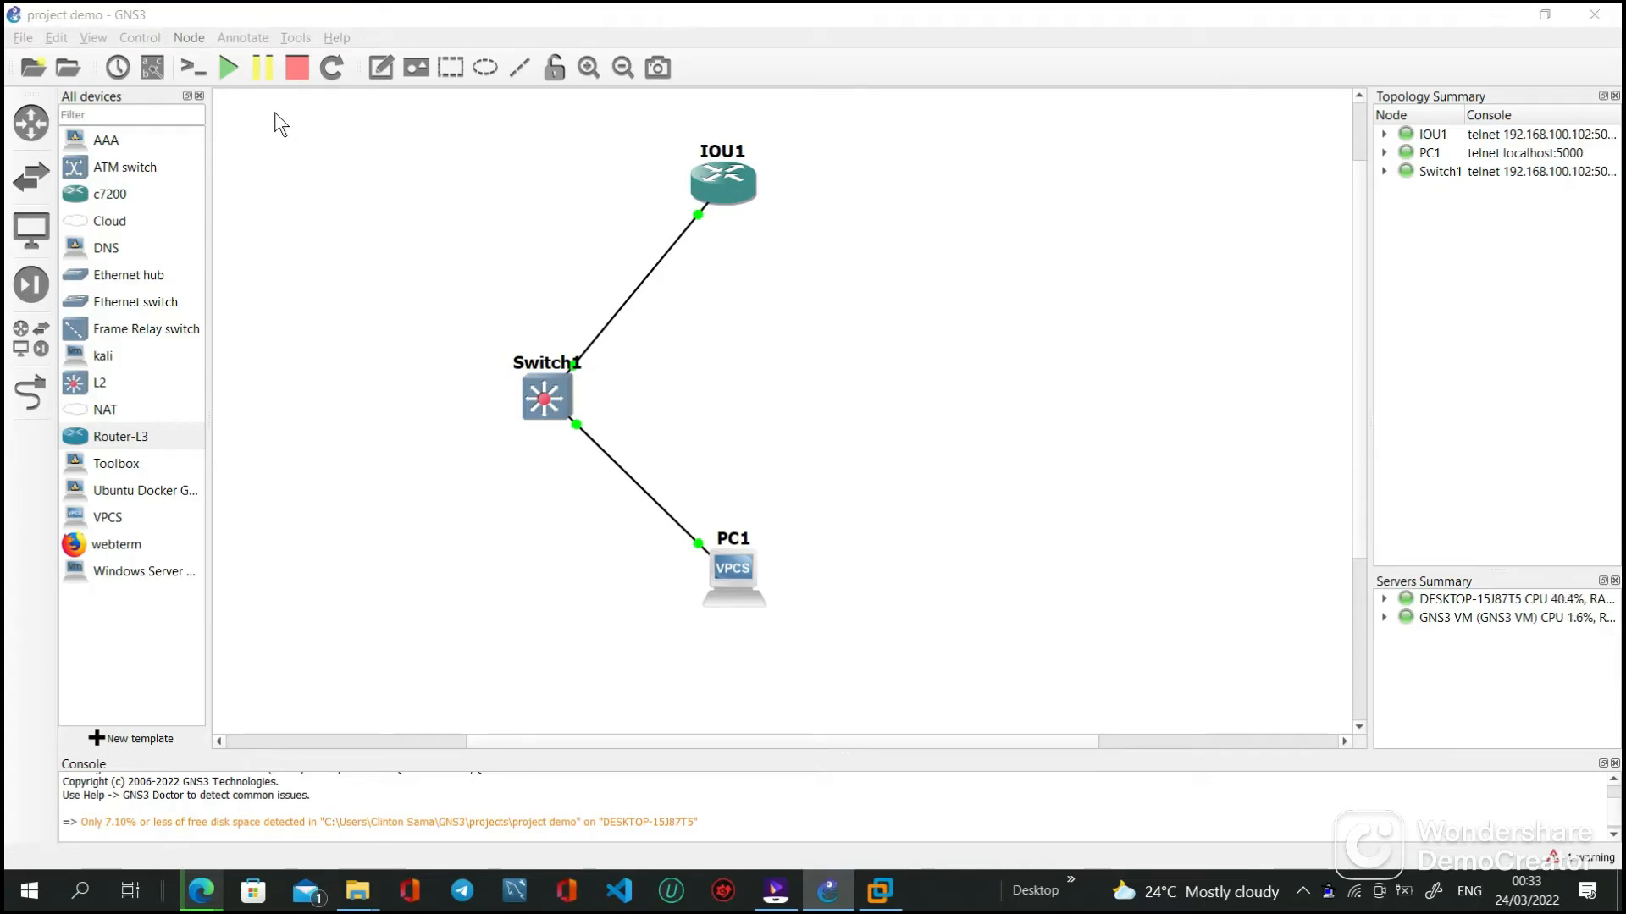
click(194, 68)
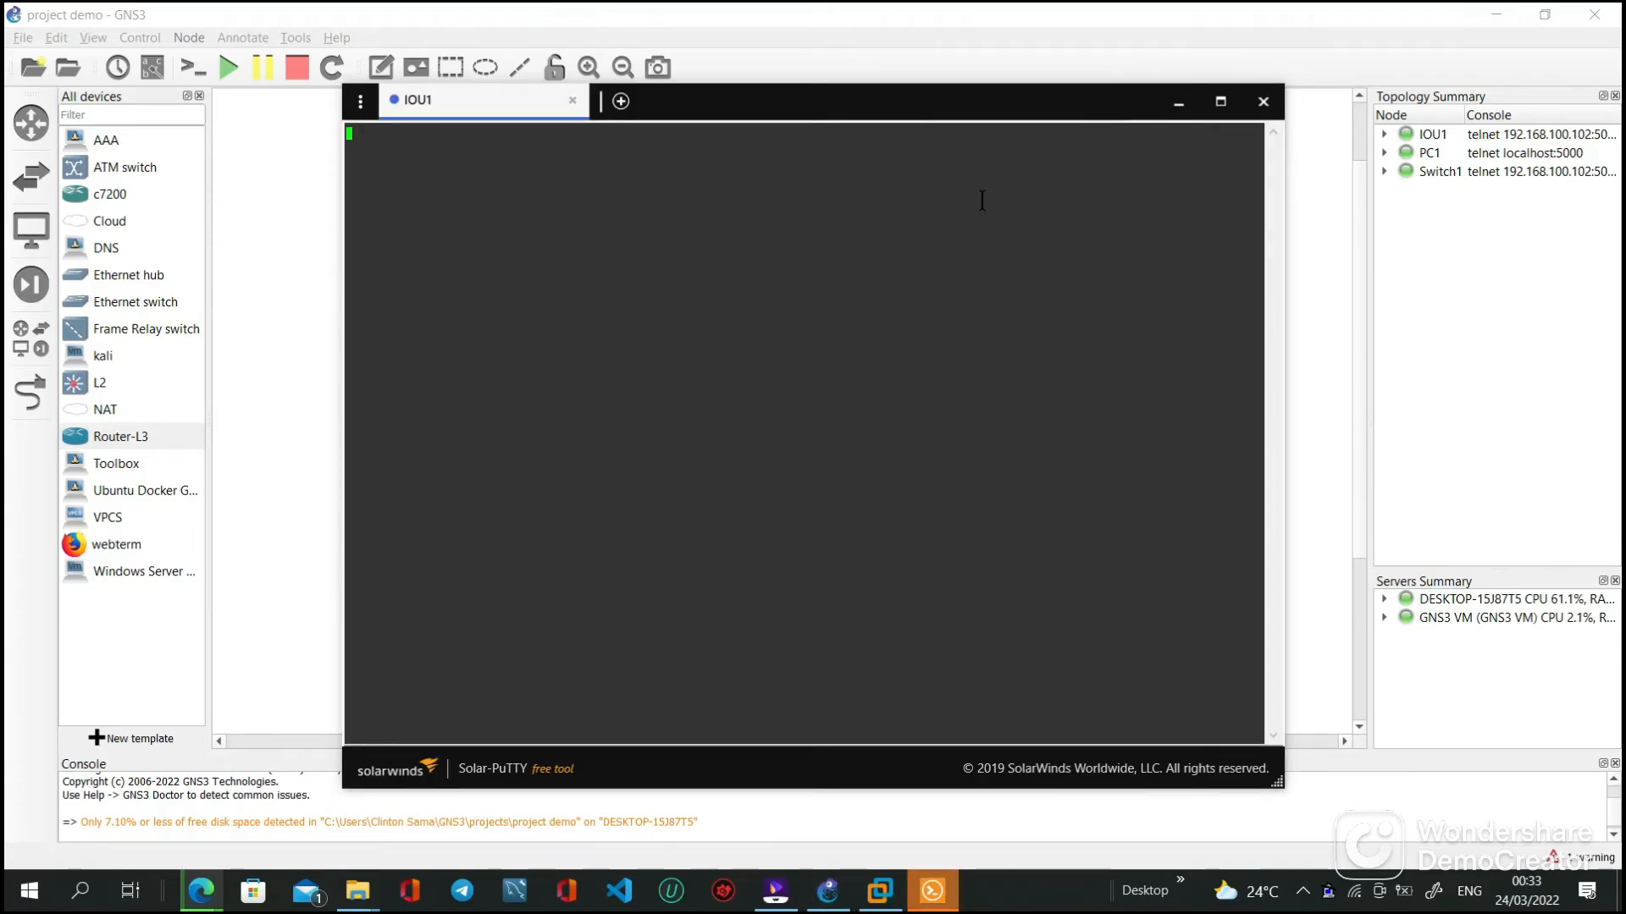
click(303, 271)
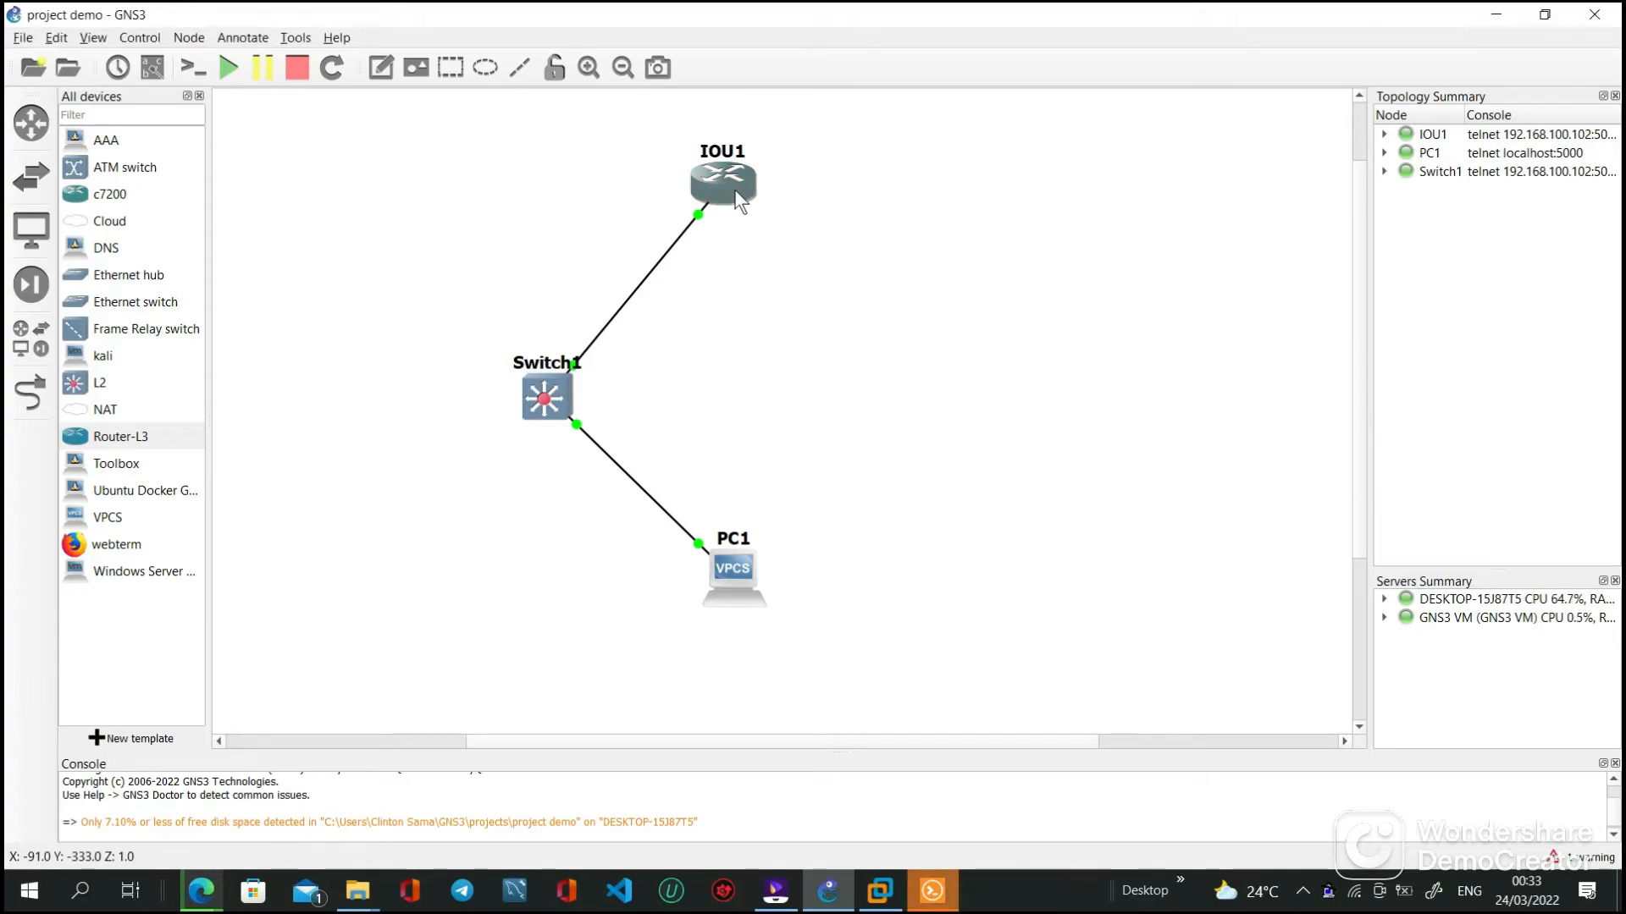
- Move IOU1 slightly down and PC1 up and to the left, bringing both closer to Switch1
drag(734, 190, 728, 213)
drag(729, 567, 702, 536)
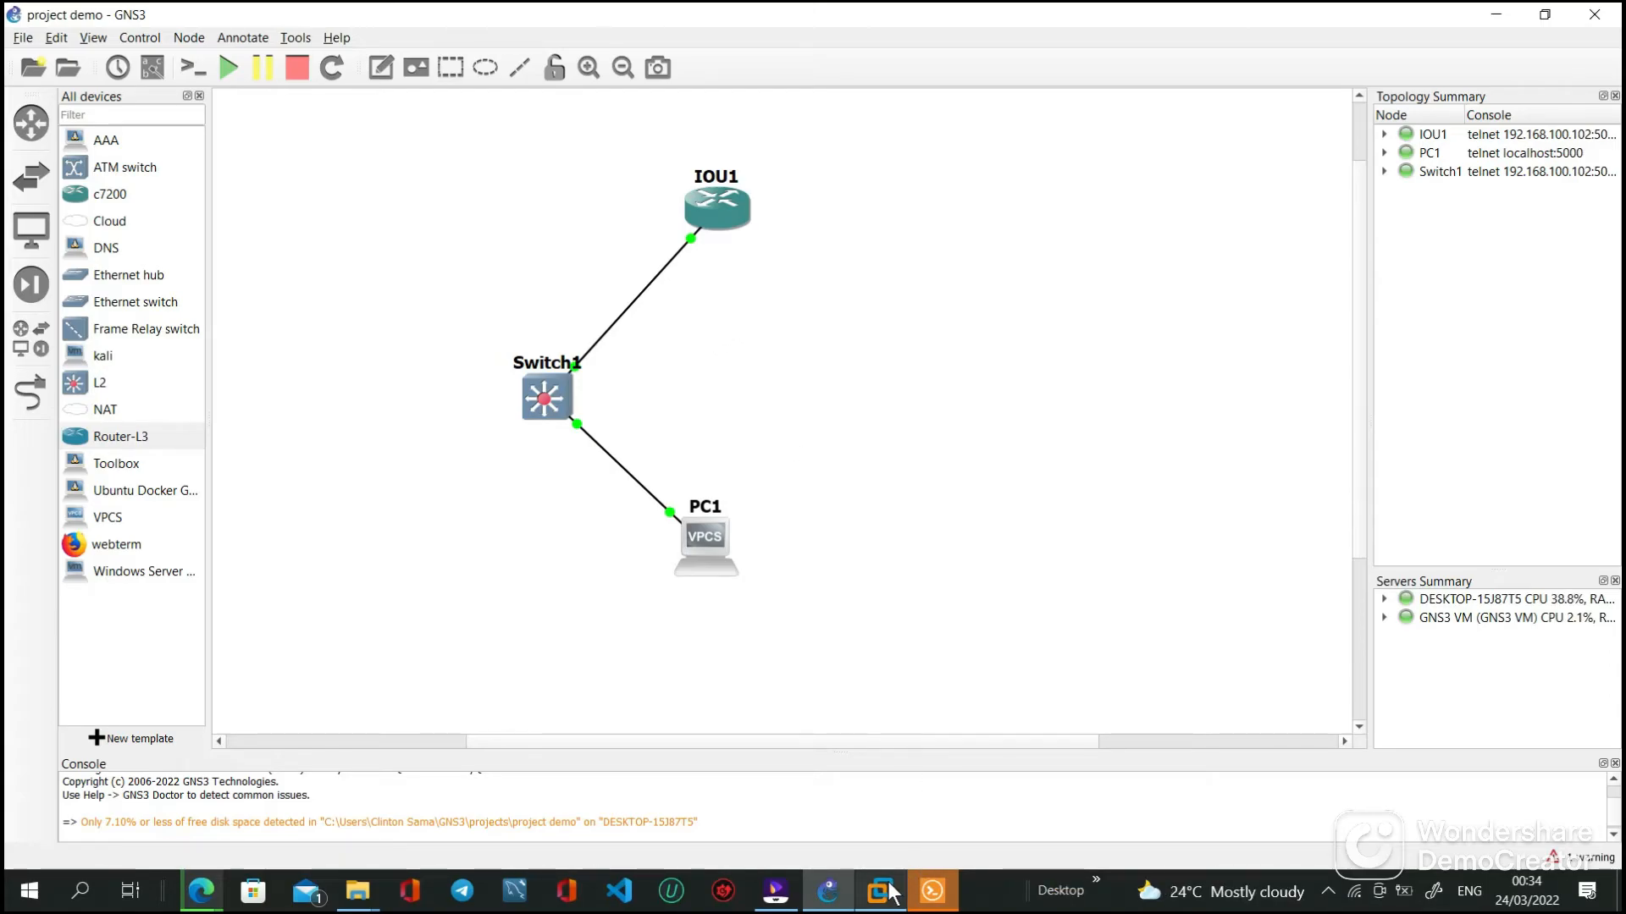
- Stop all devices in the topology and confirm the stop
mouse_move(881, 890)
mouse_move(846, 674)
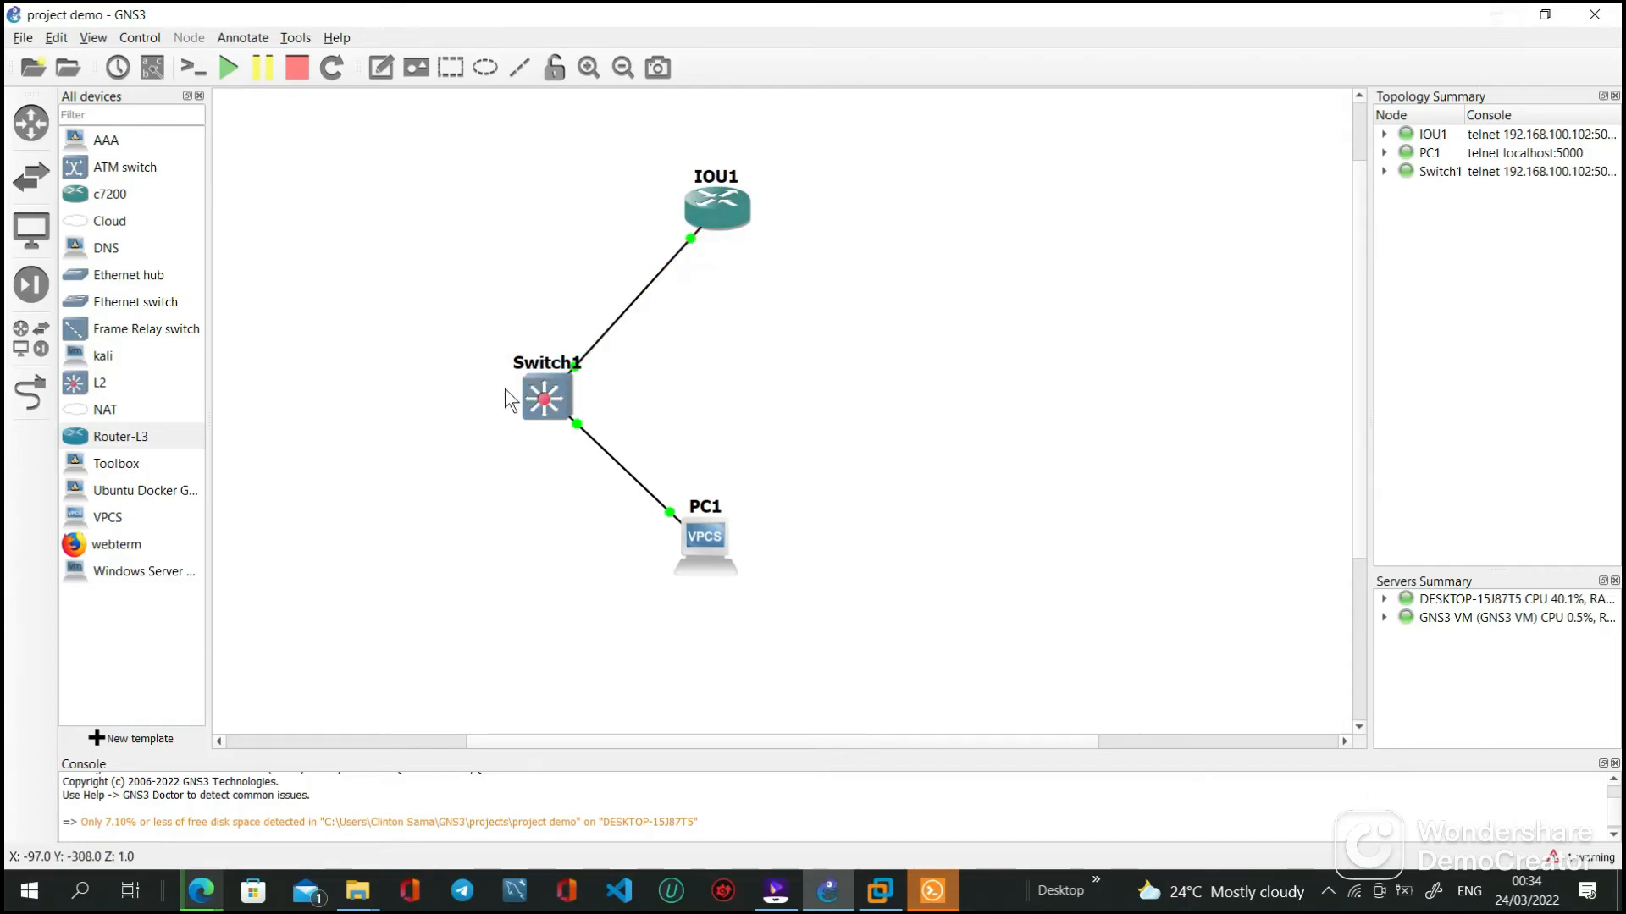
click(300, 75)
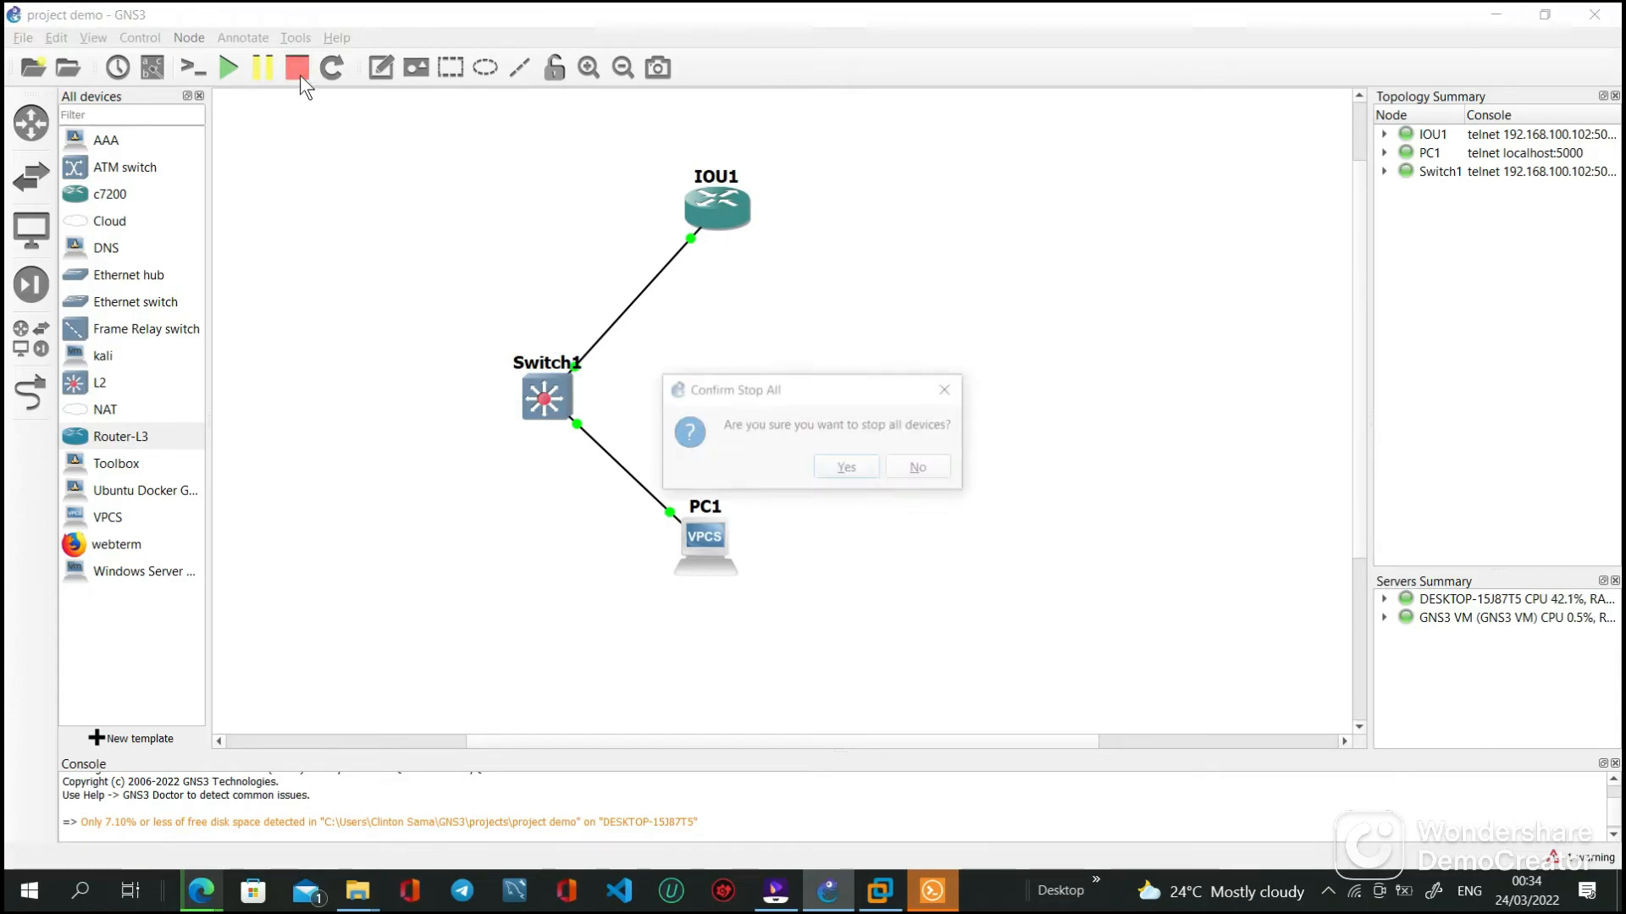
click(847, 471)
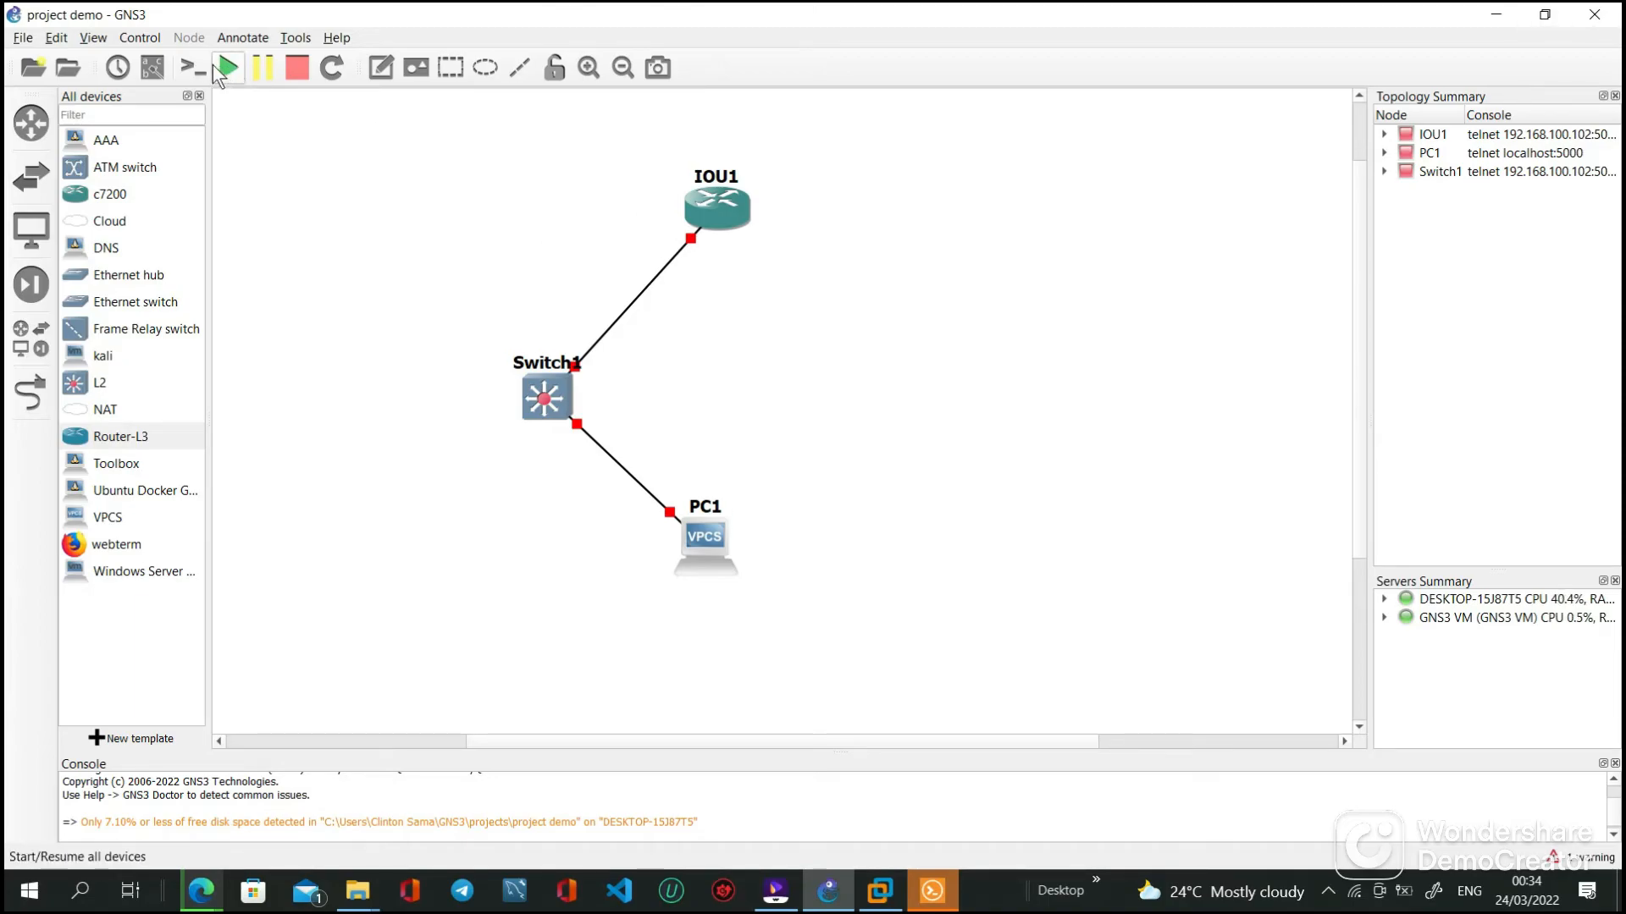
- Exit GNS3, confirming the exit, and close the leftover IOU1 console window
click(1594, 14)
click(828, 470)
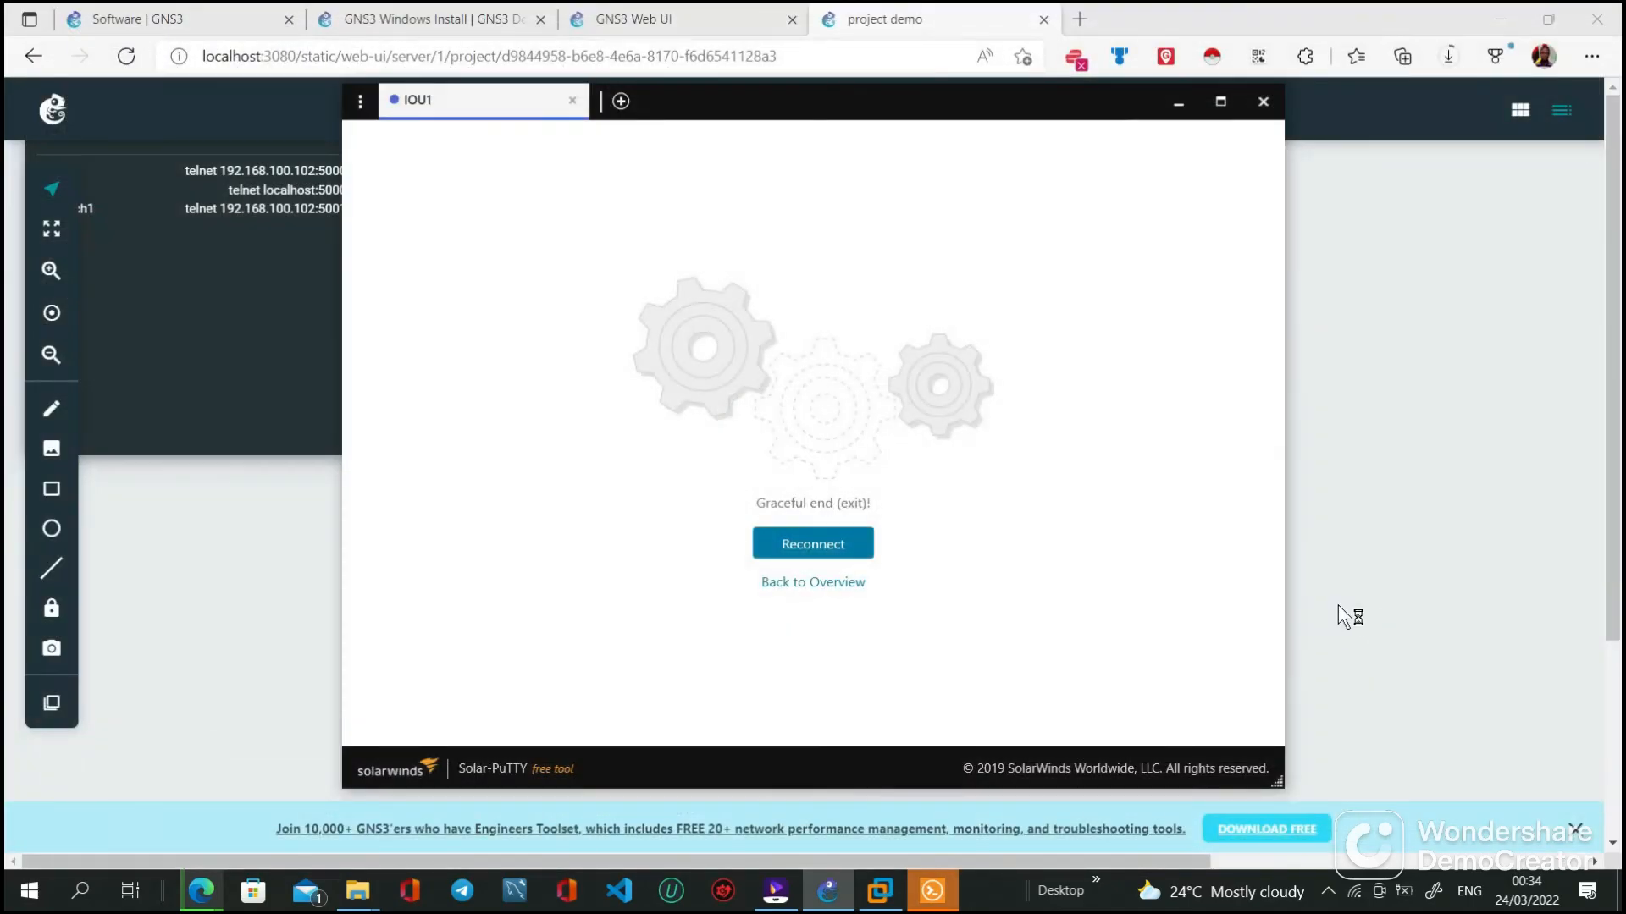
click(1259, 101)
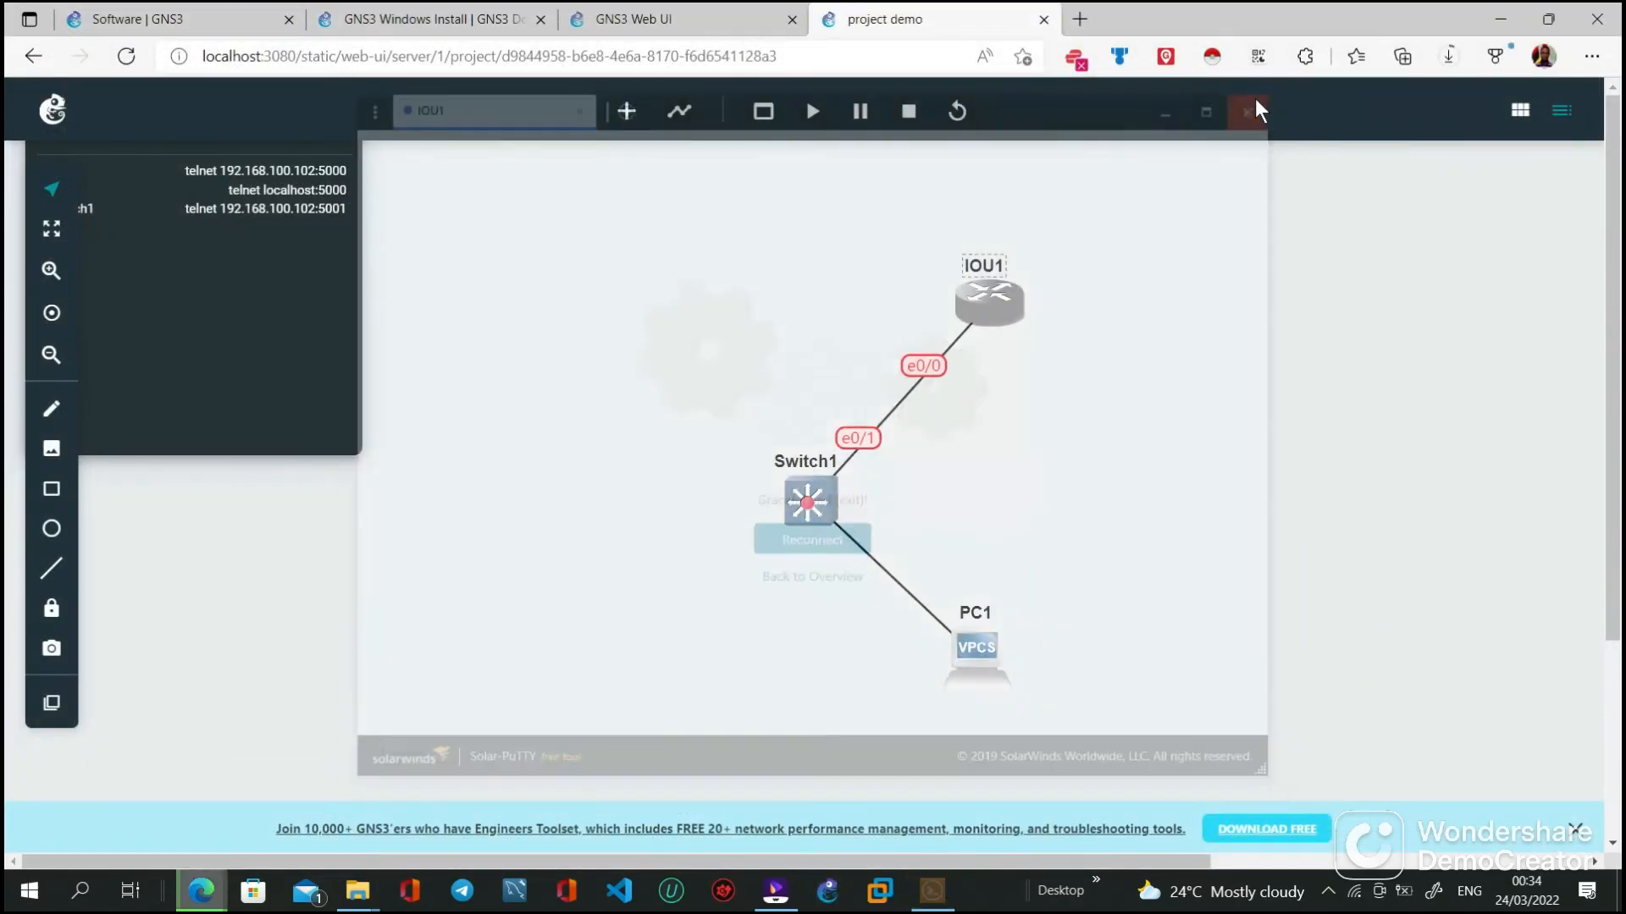
- Move IOU1 to the right and Switch1 up and to the left in the Web UI, and close the browser
click(864, 325)
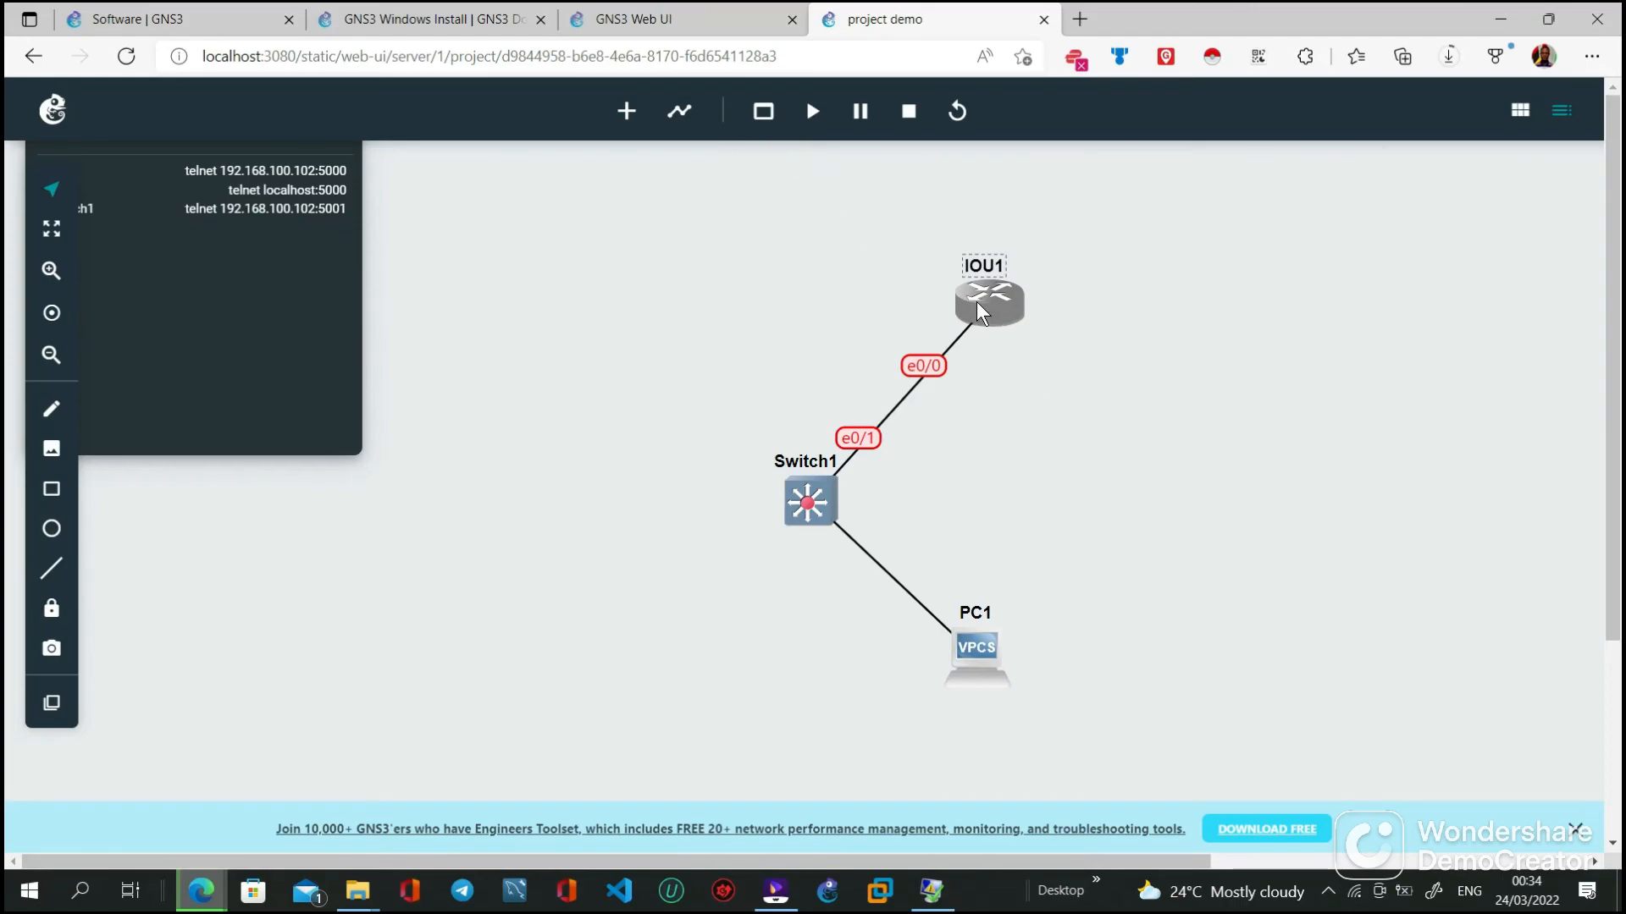
drag(985, 306, 1053, 303)
drag(806, 514, 750, 464)
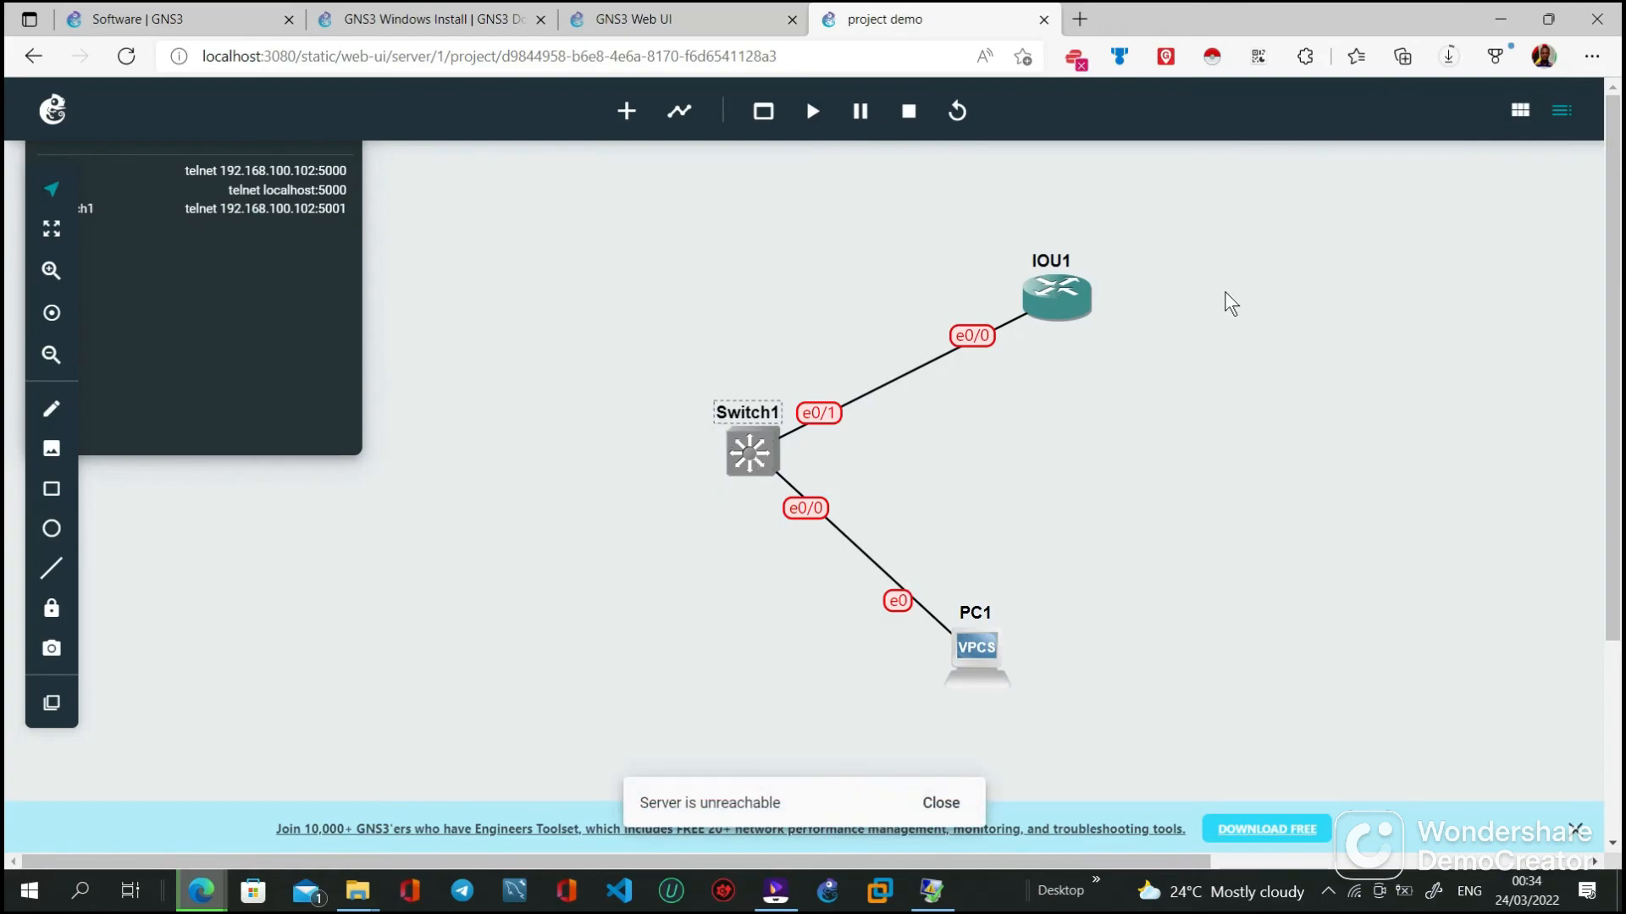
click(1600, 26)
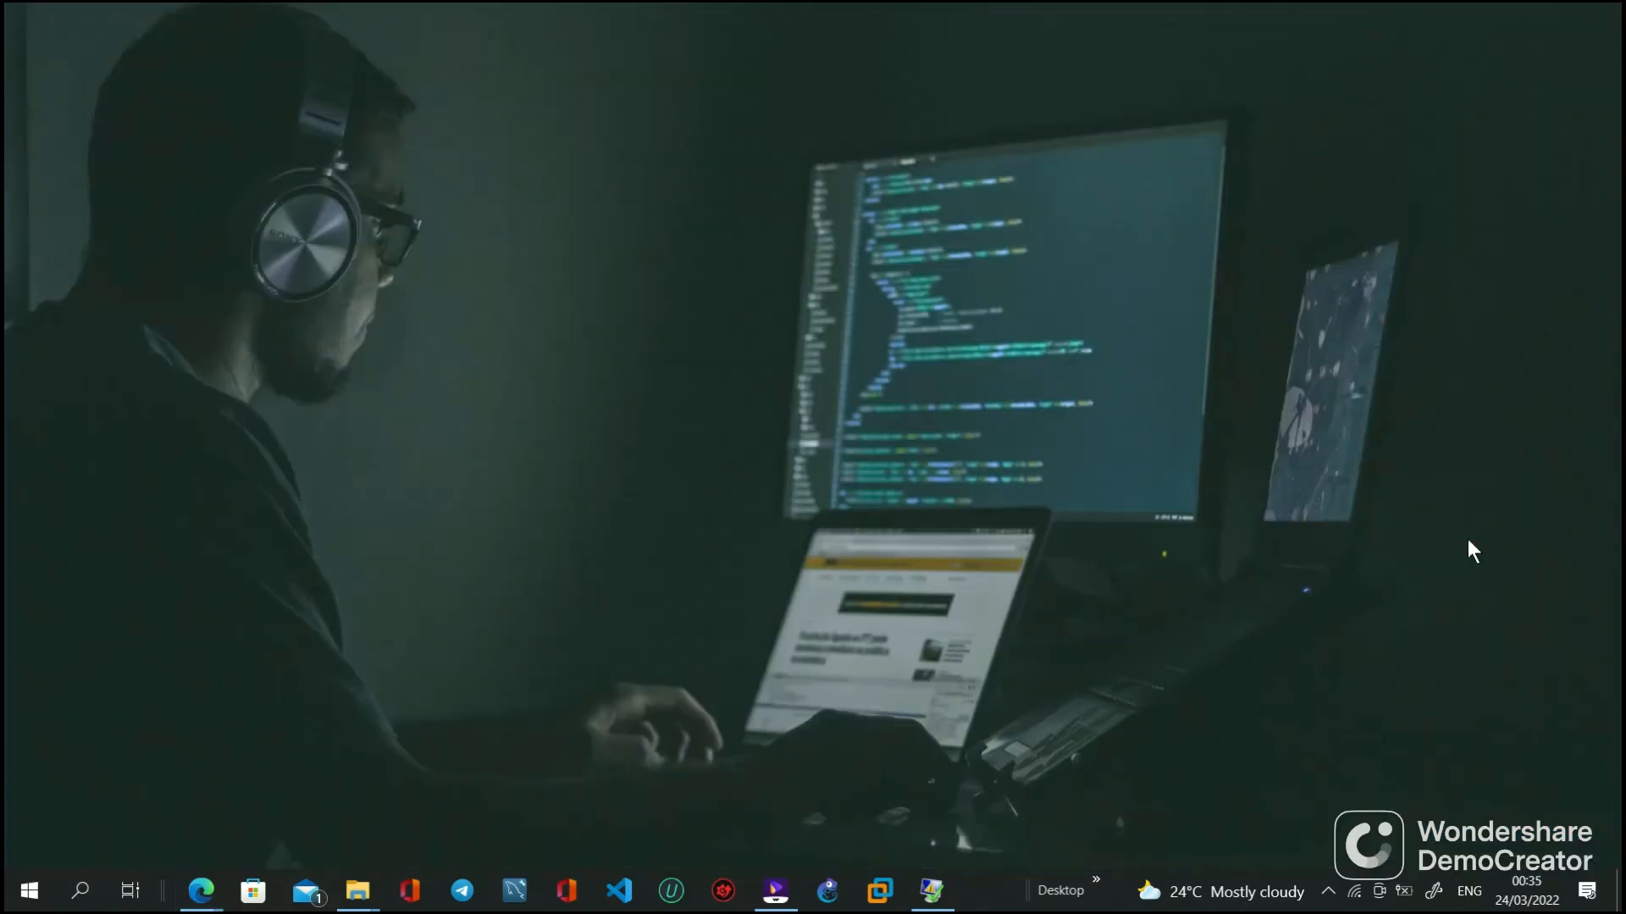
- Switch to Wondershare UniConverter and try to return to the running recording through its Screen Recorder, minimizing the window after each attempt
click(787, 903)
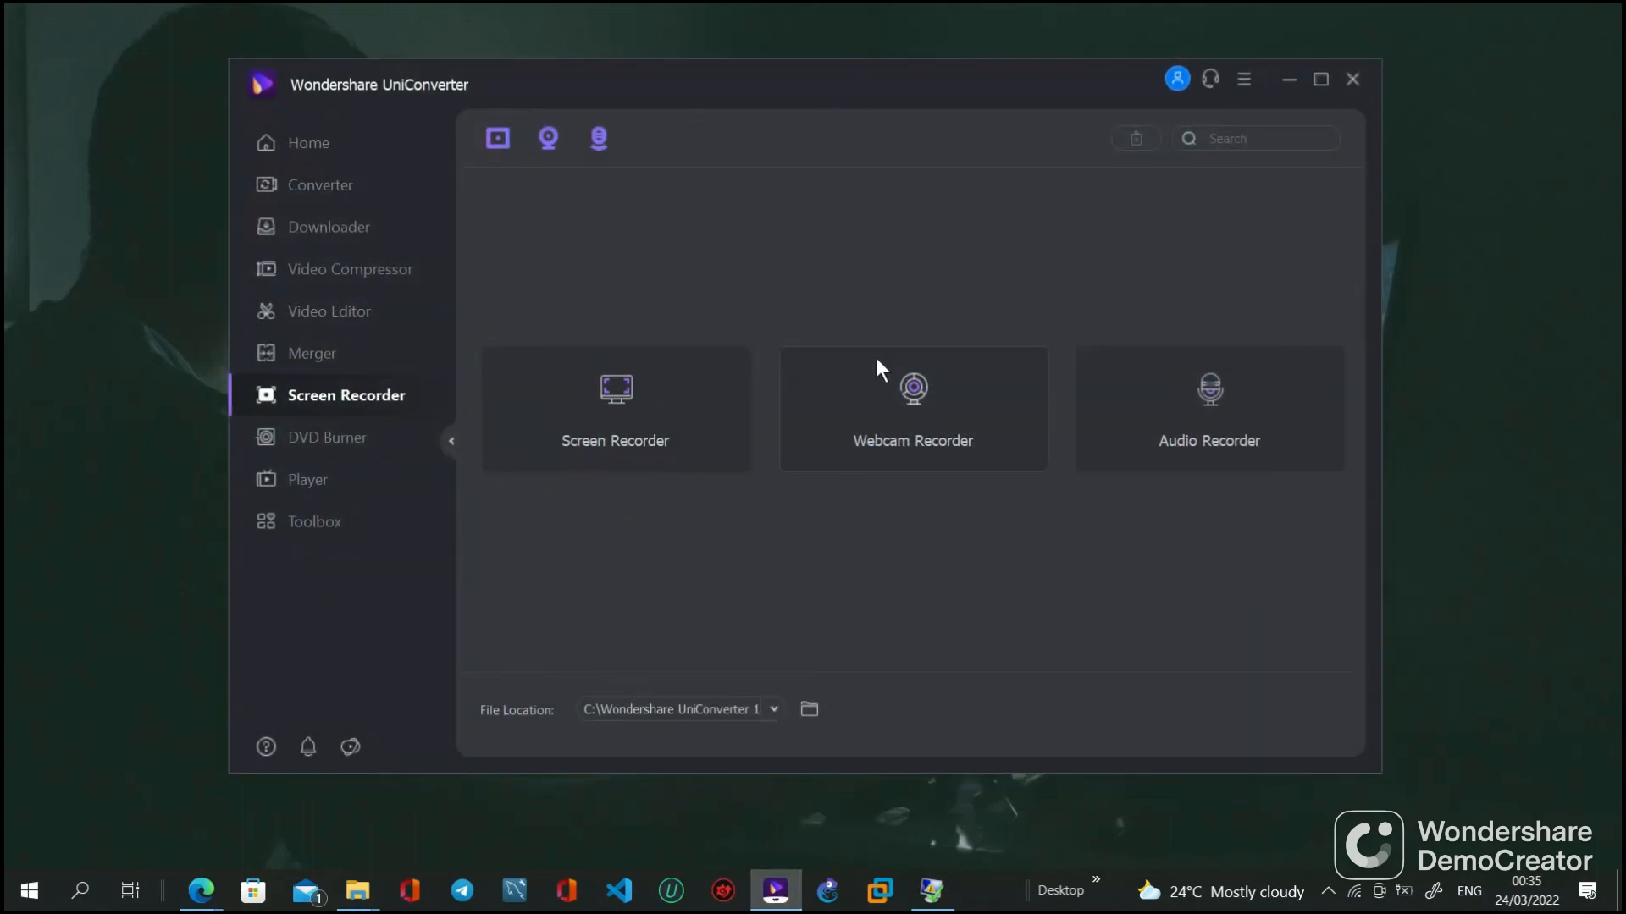
click(661, 403)
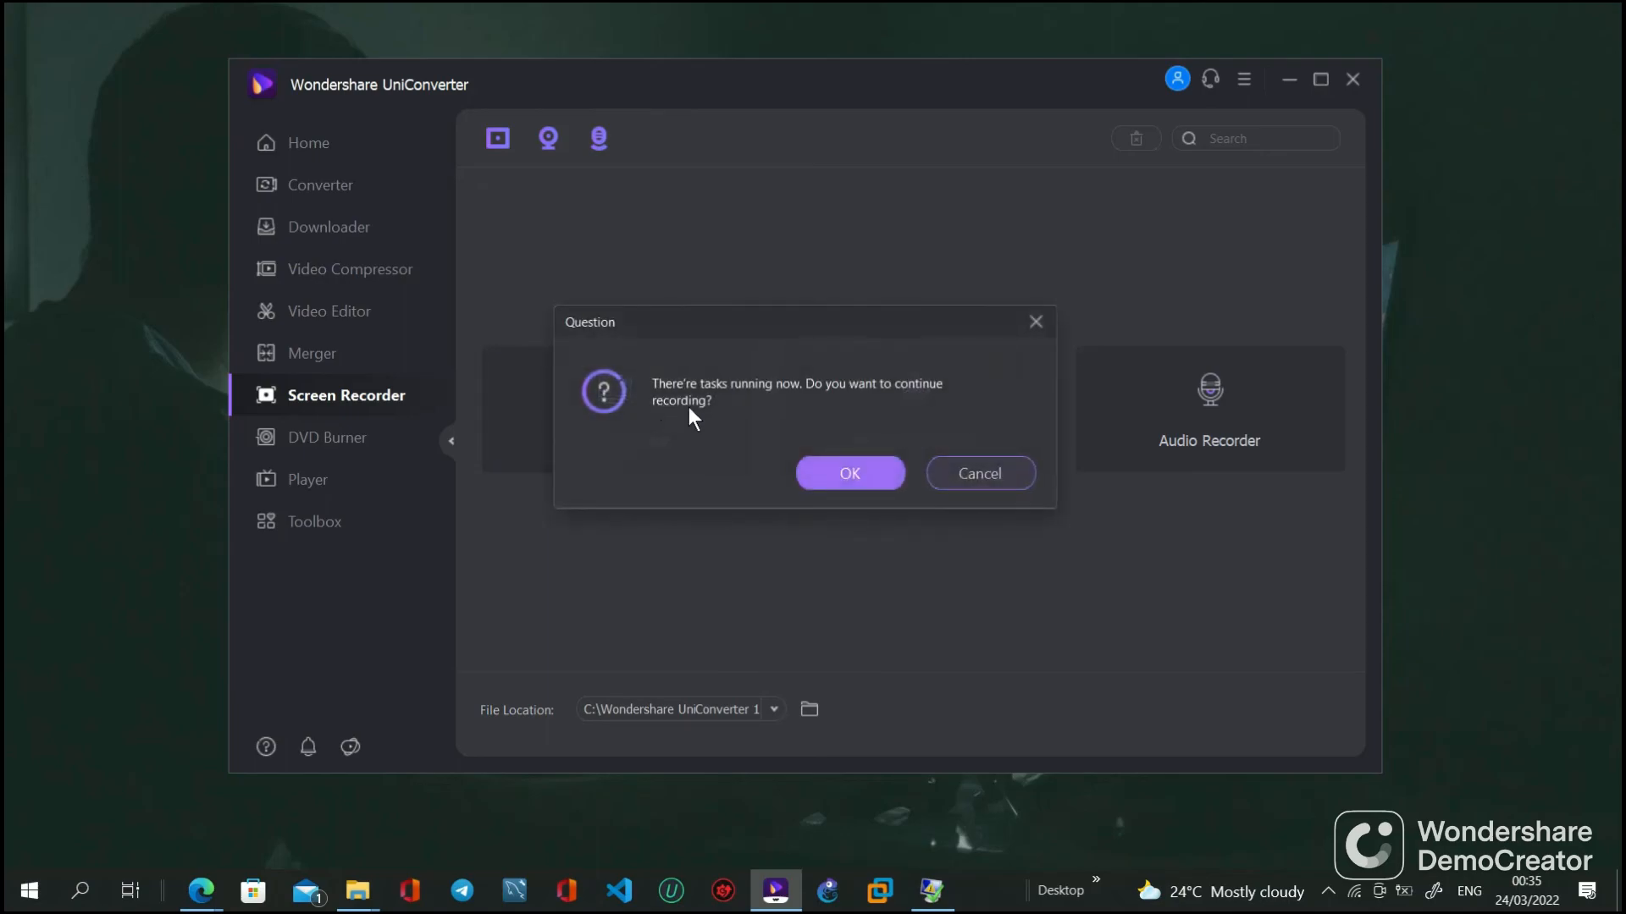
click(845, 470)
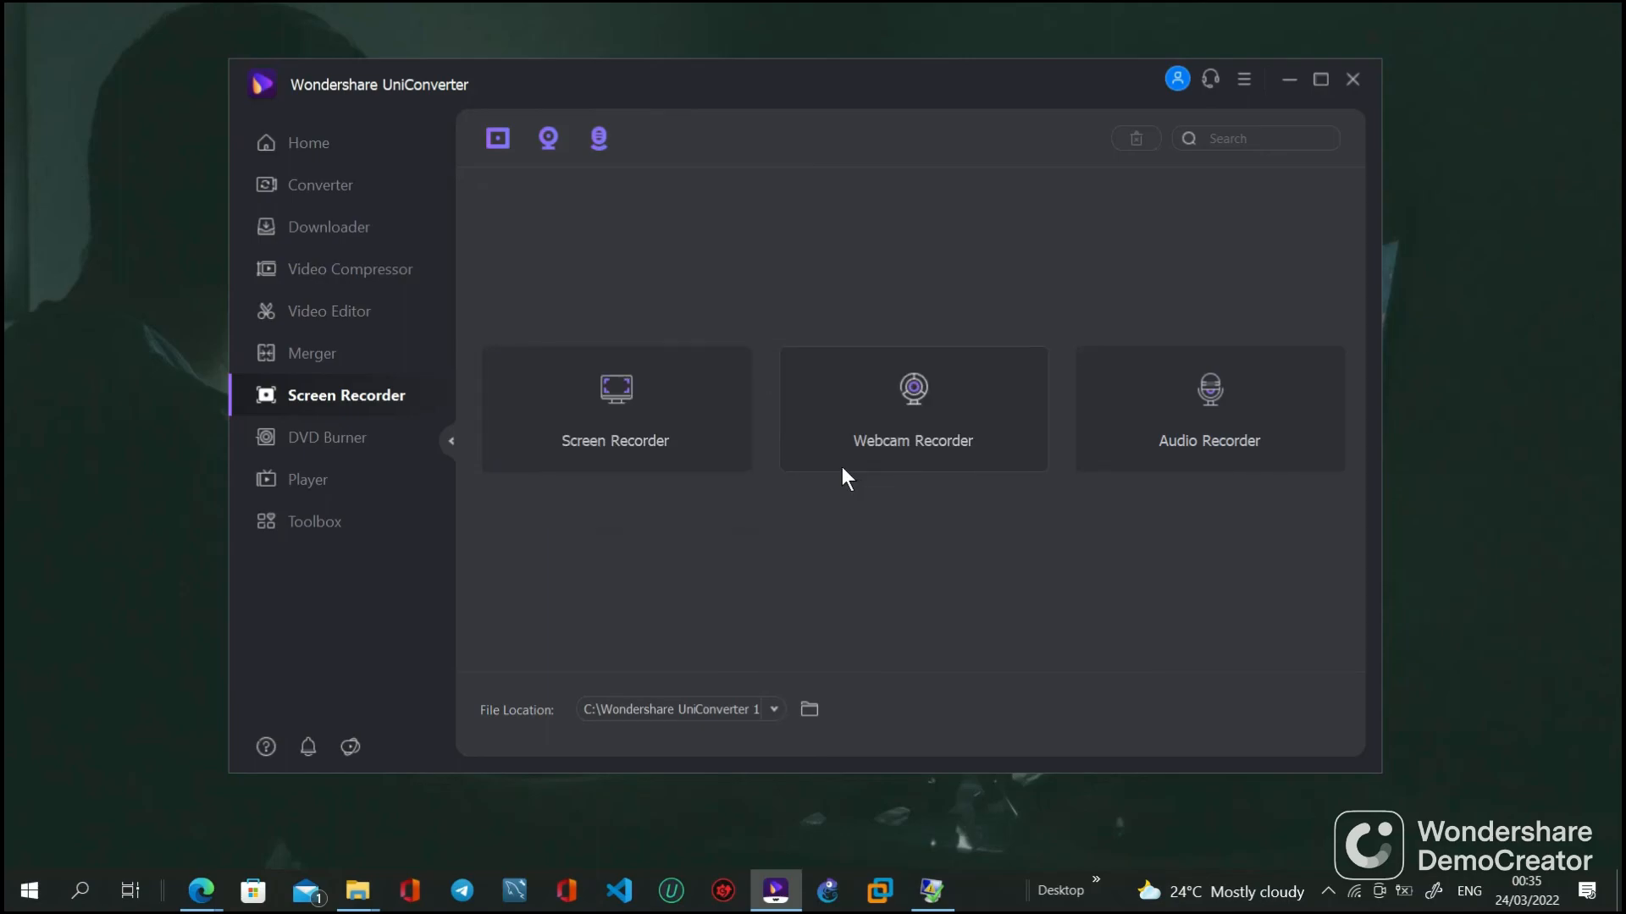
click(1293, 78)
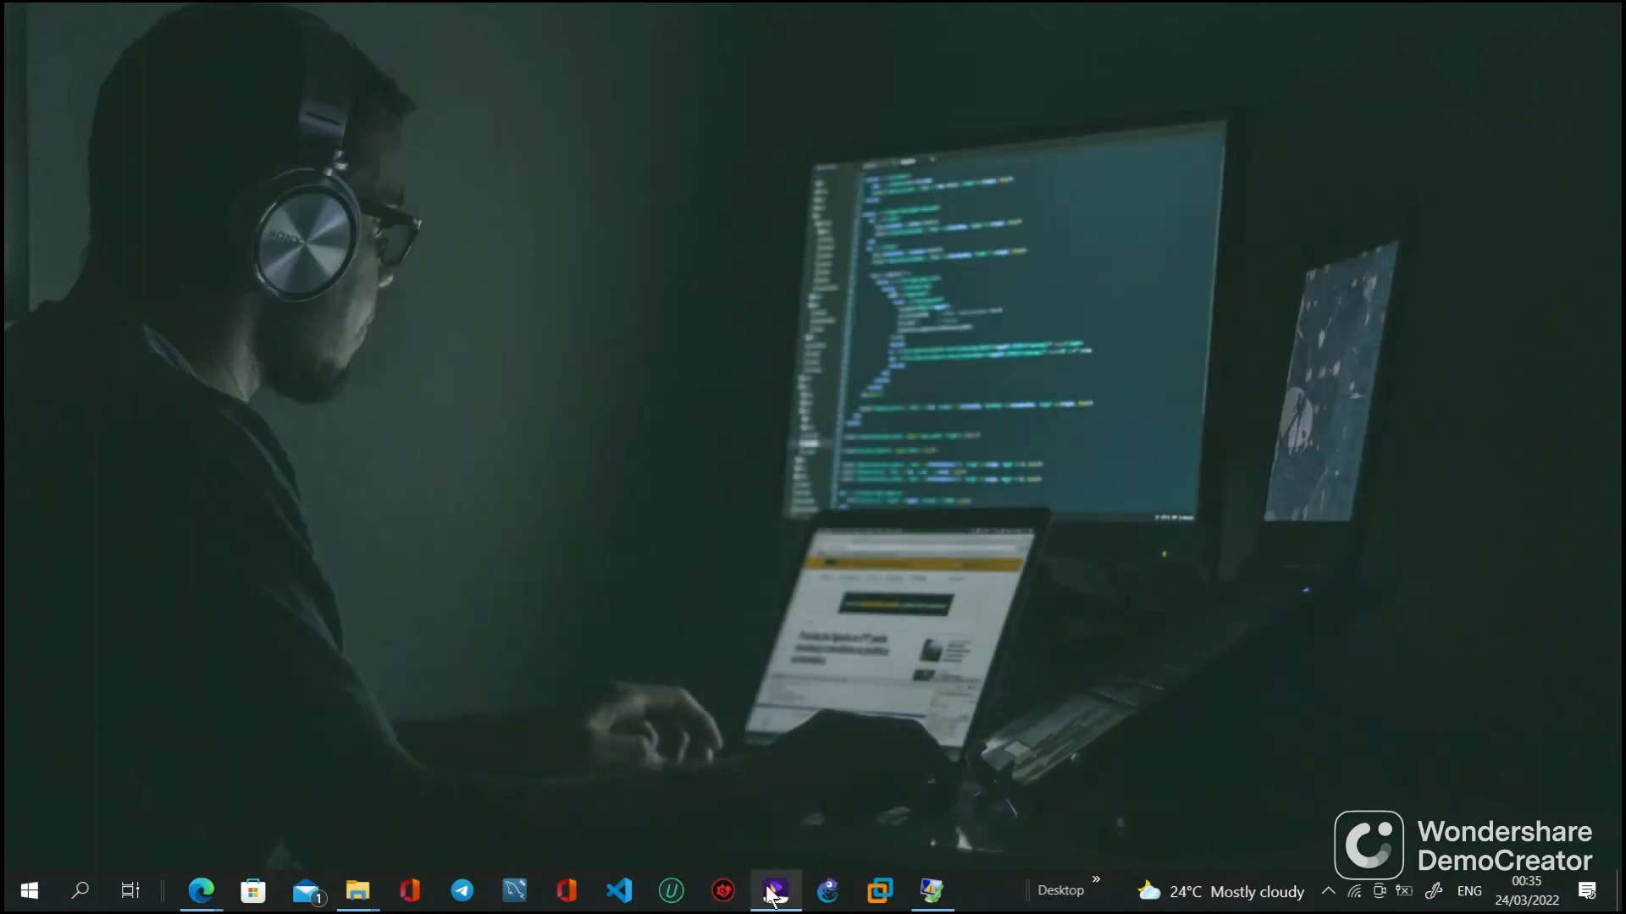
mouse_move(768, 888)
click(795, 819)
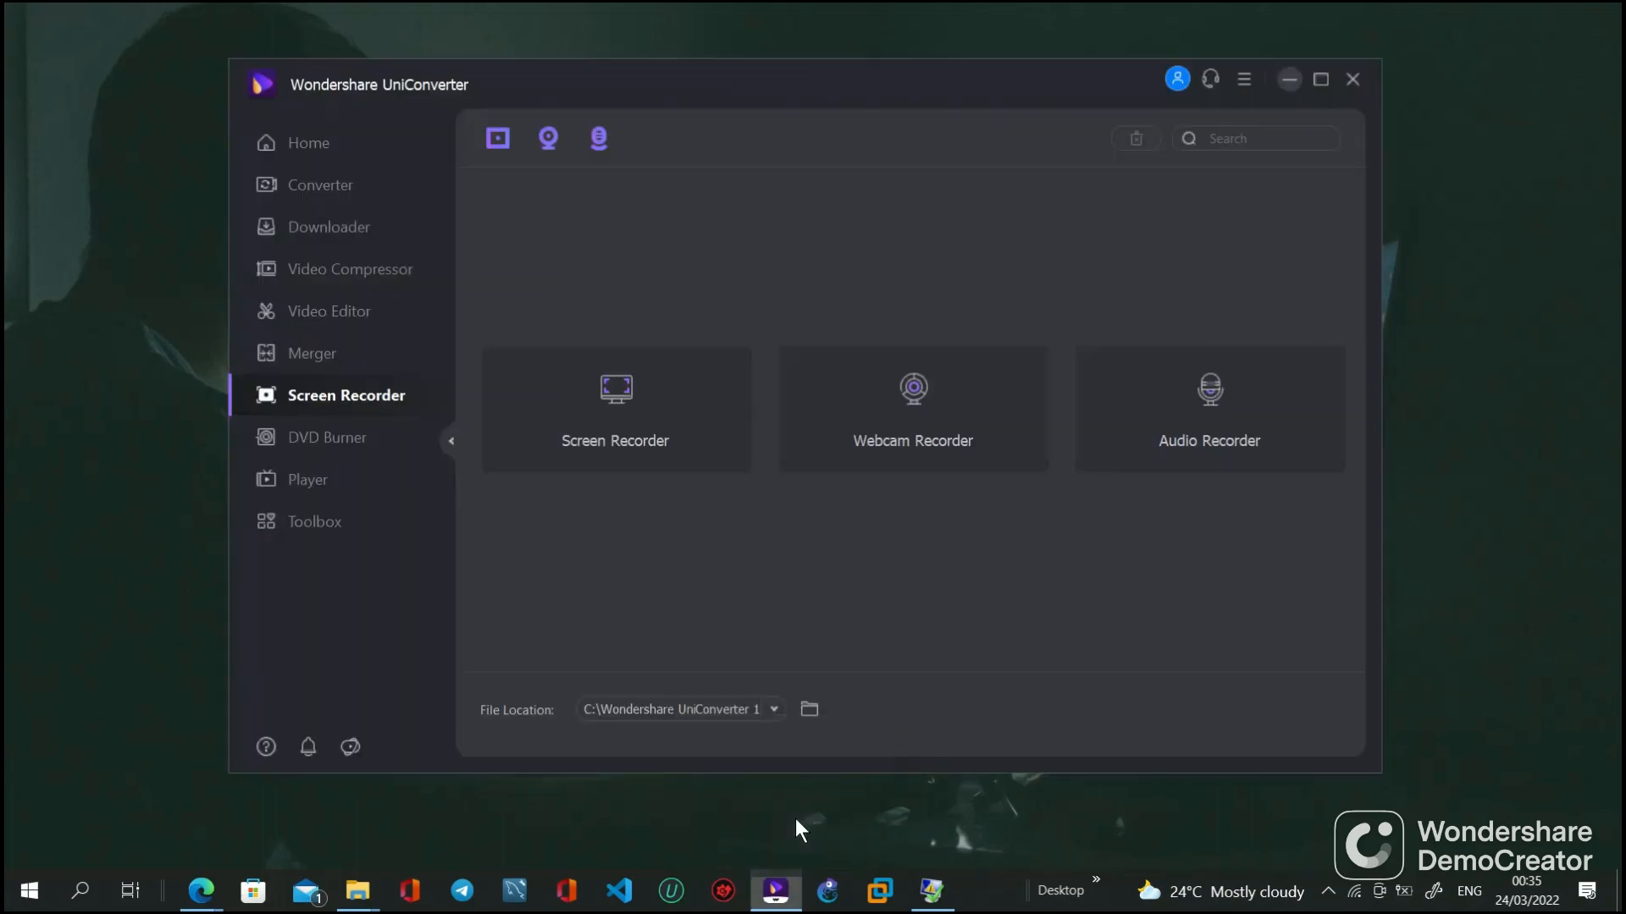
click(596, 409)
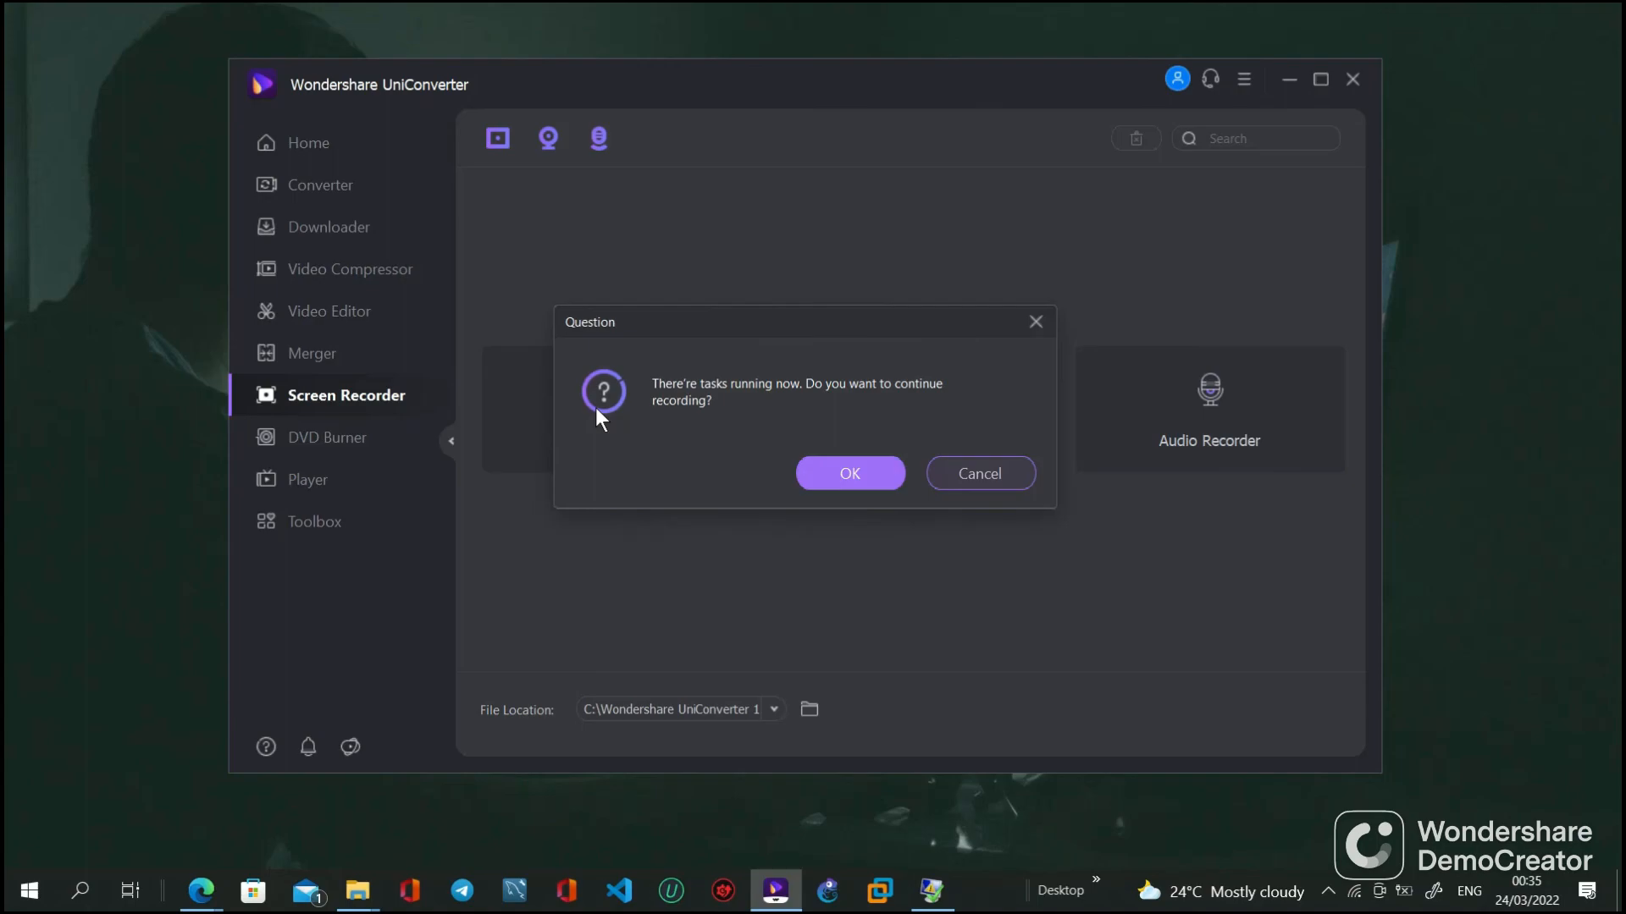
click(862, 470)
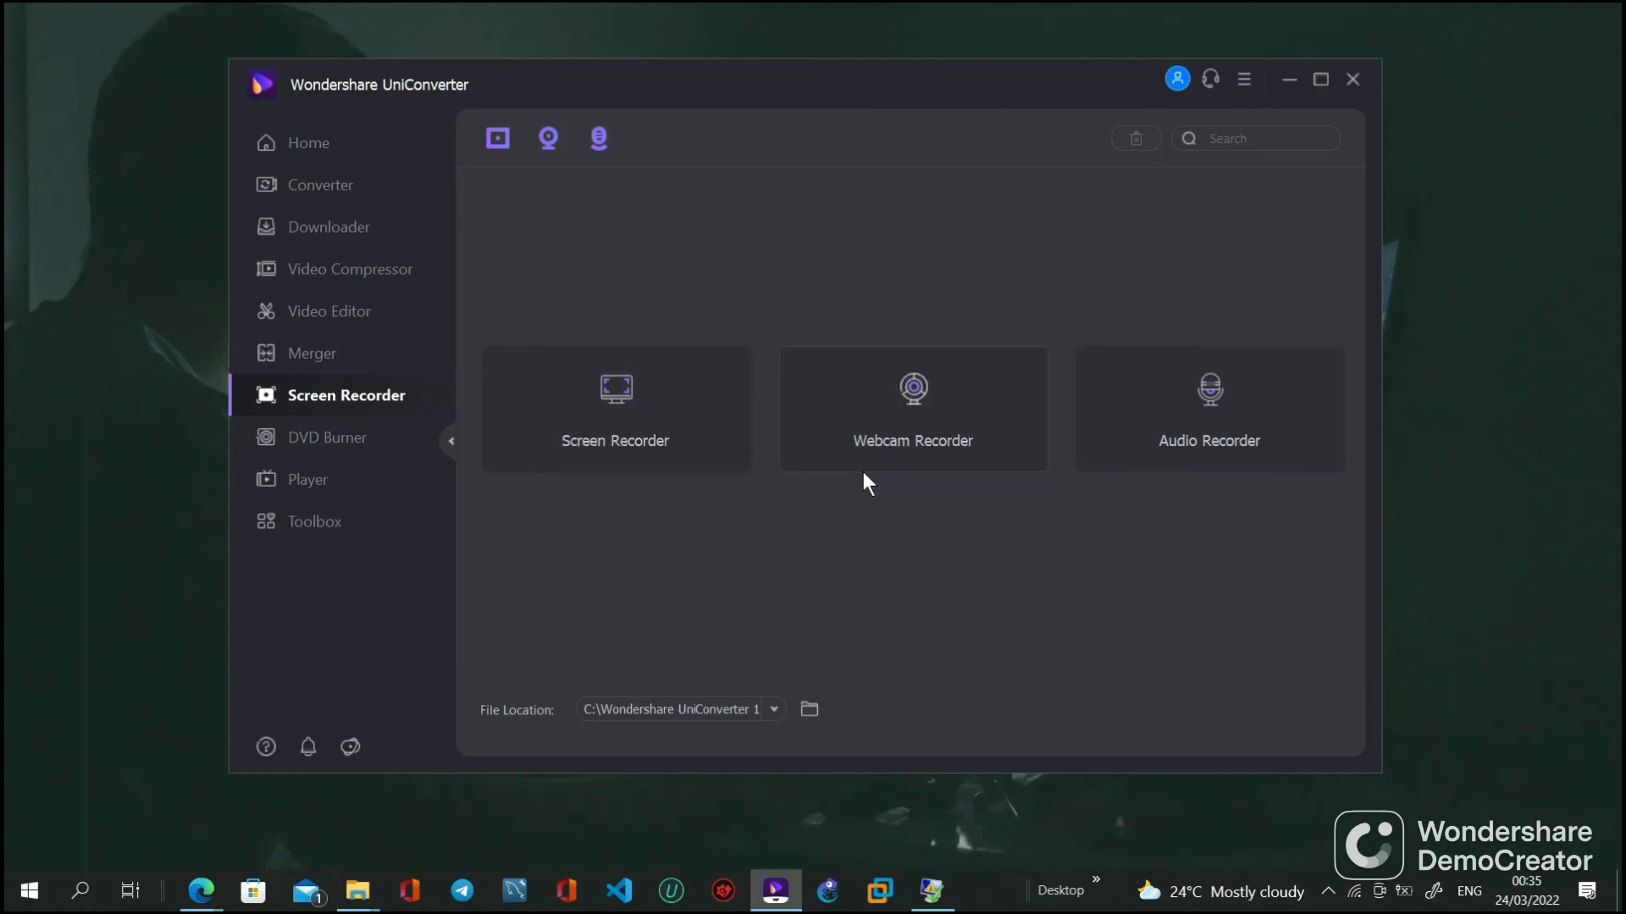
click(1291, 81)
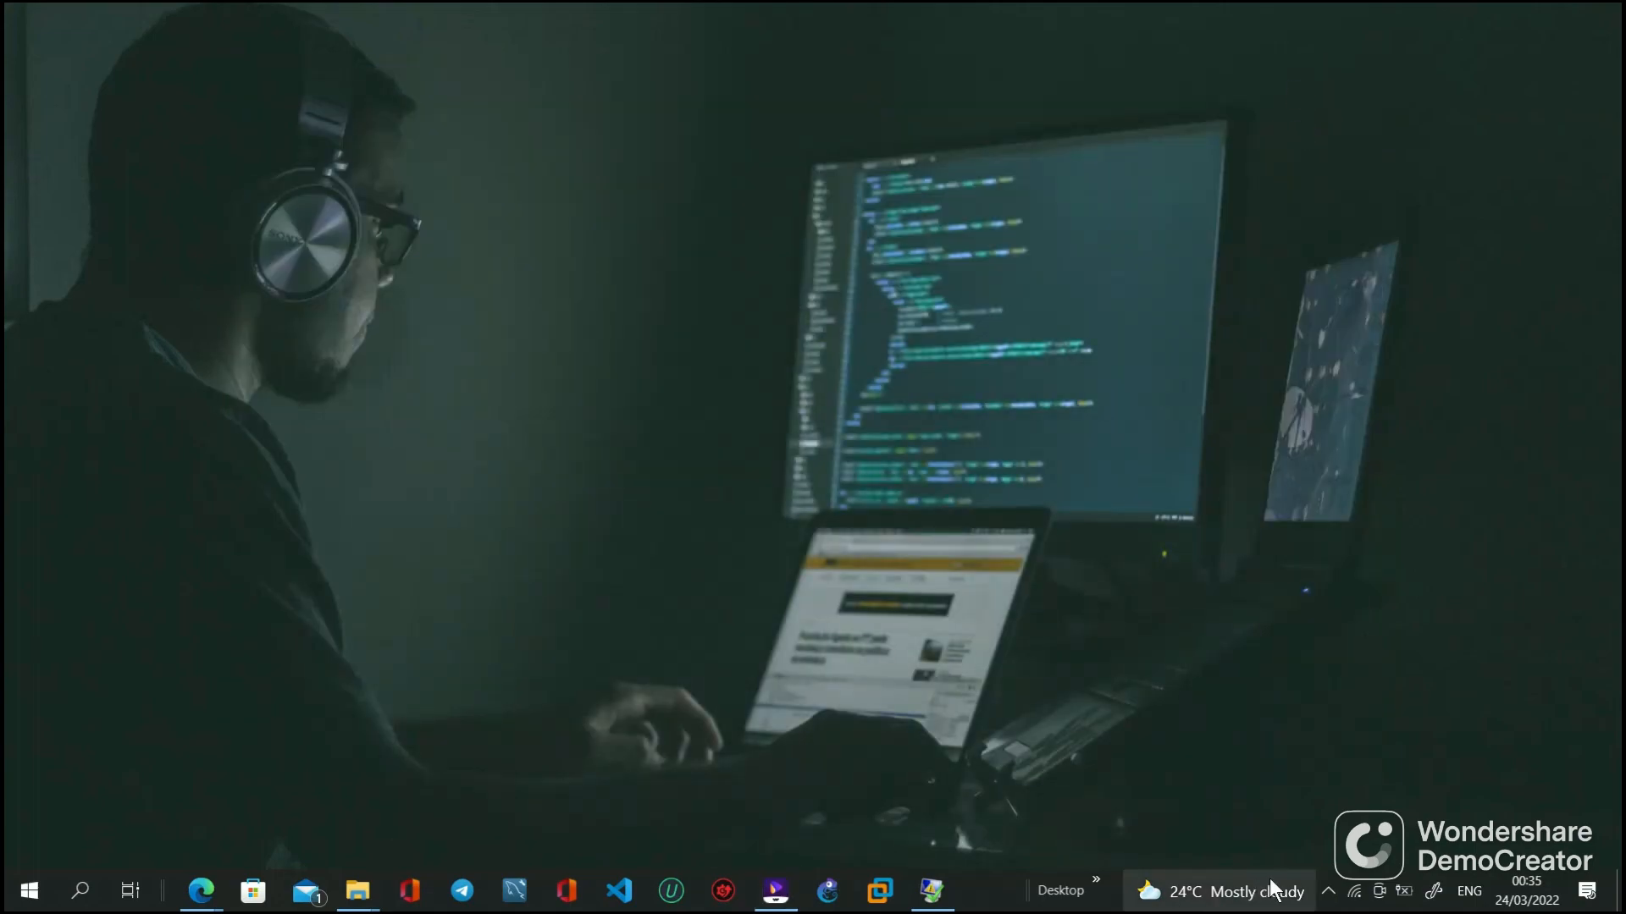
- Bring up the leftover window that is still running after exiting GNS3 and dismiss it
click(1327, 892)
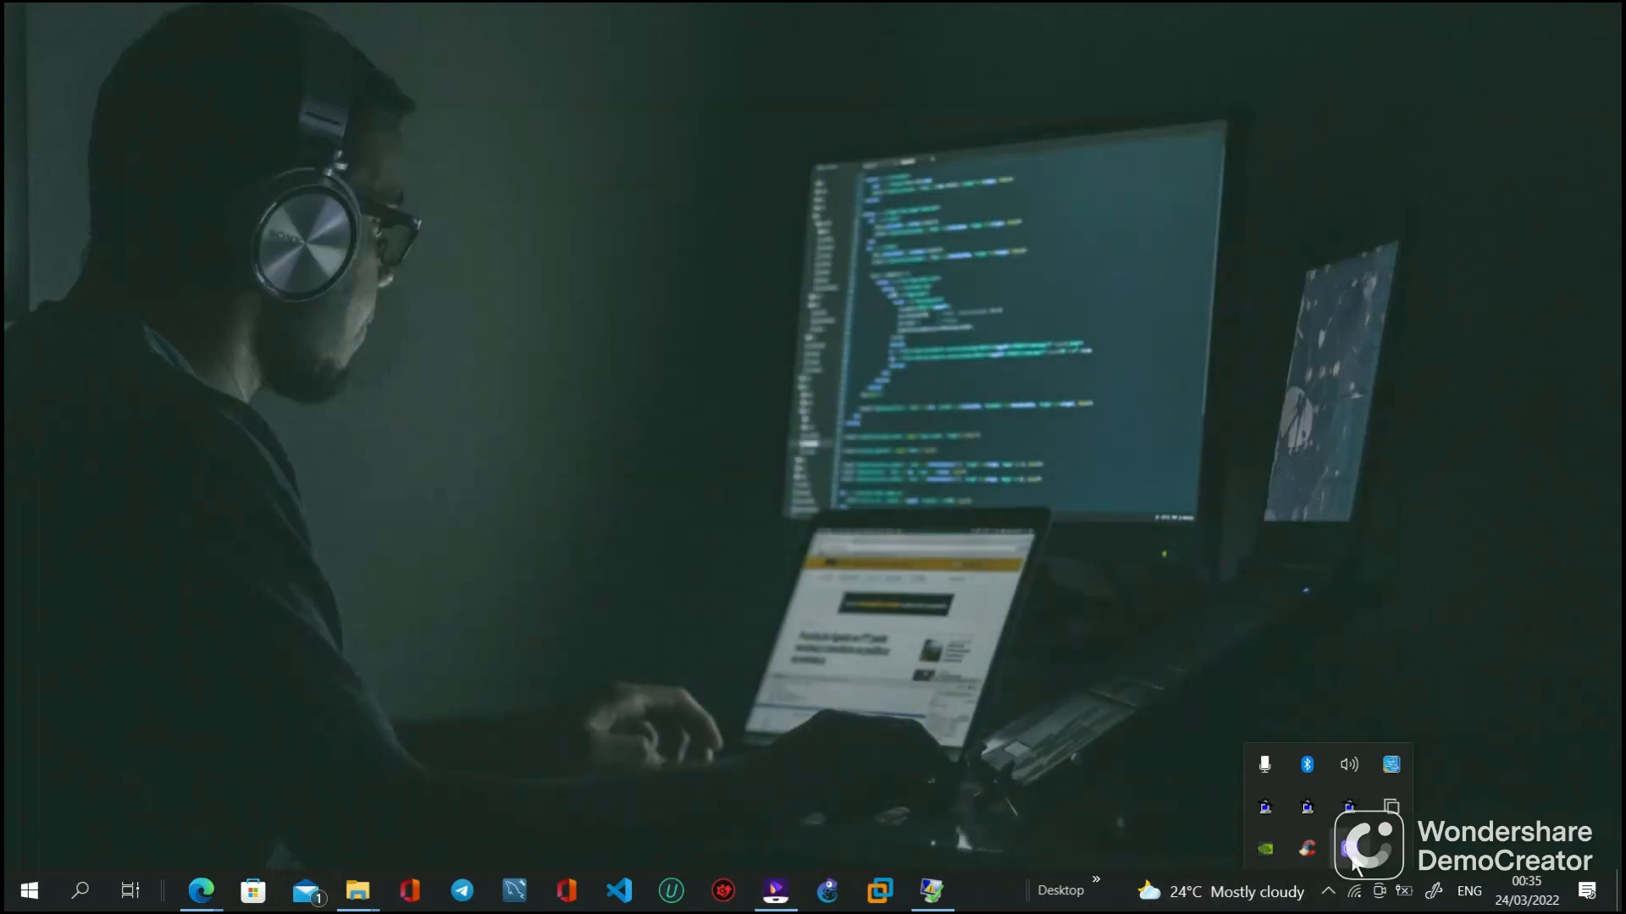
click(923, 896)
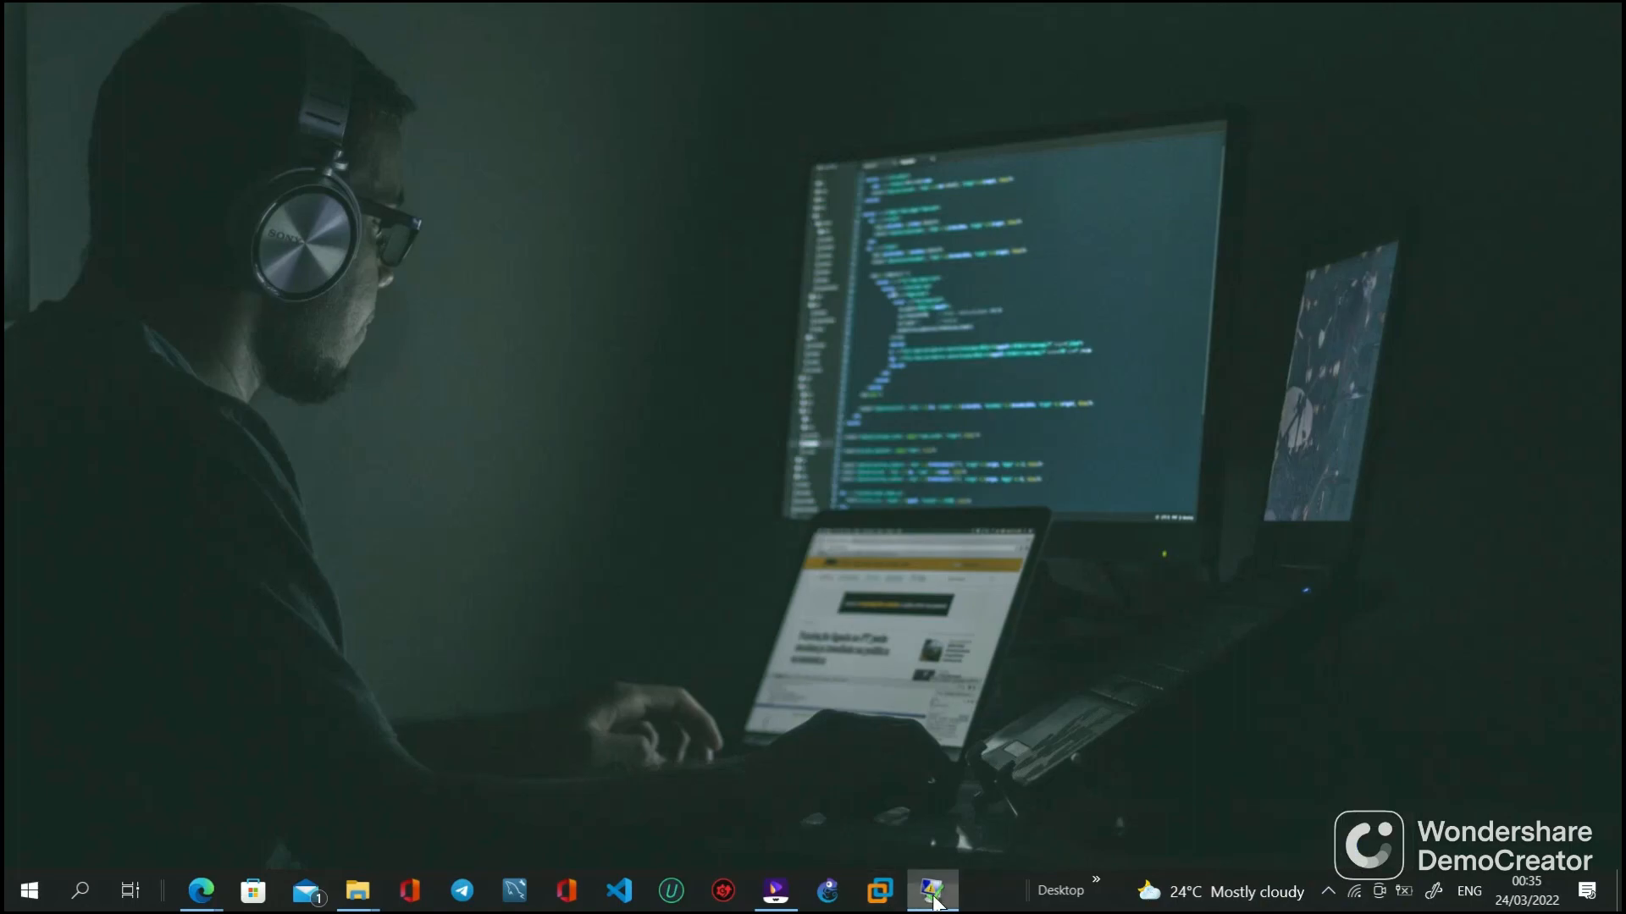
click(915, 479)
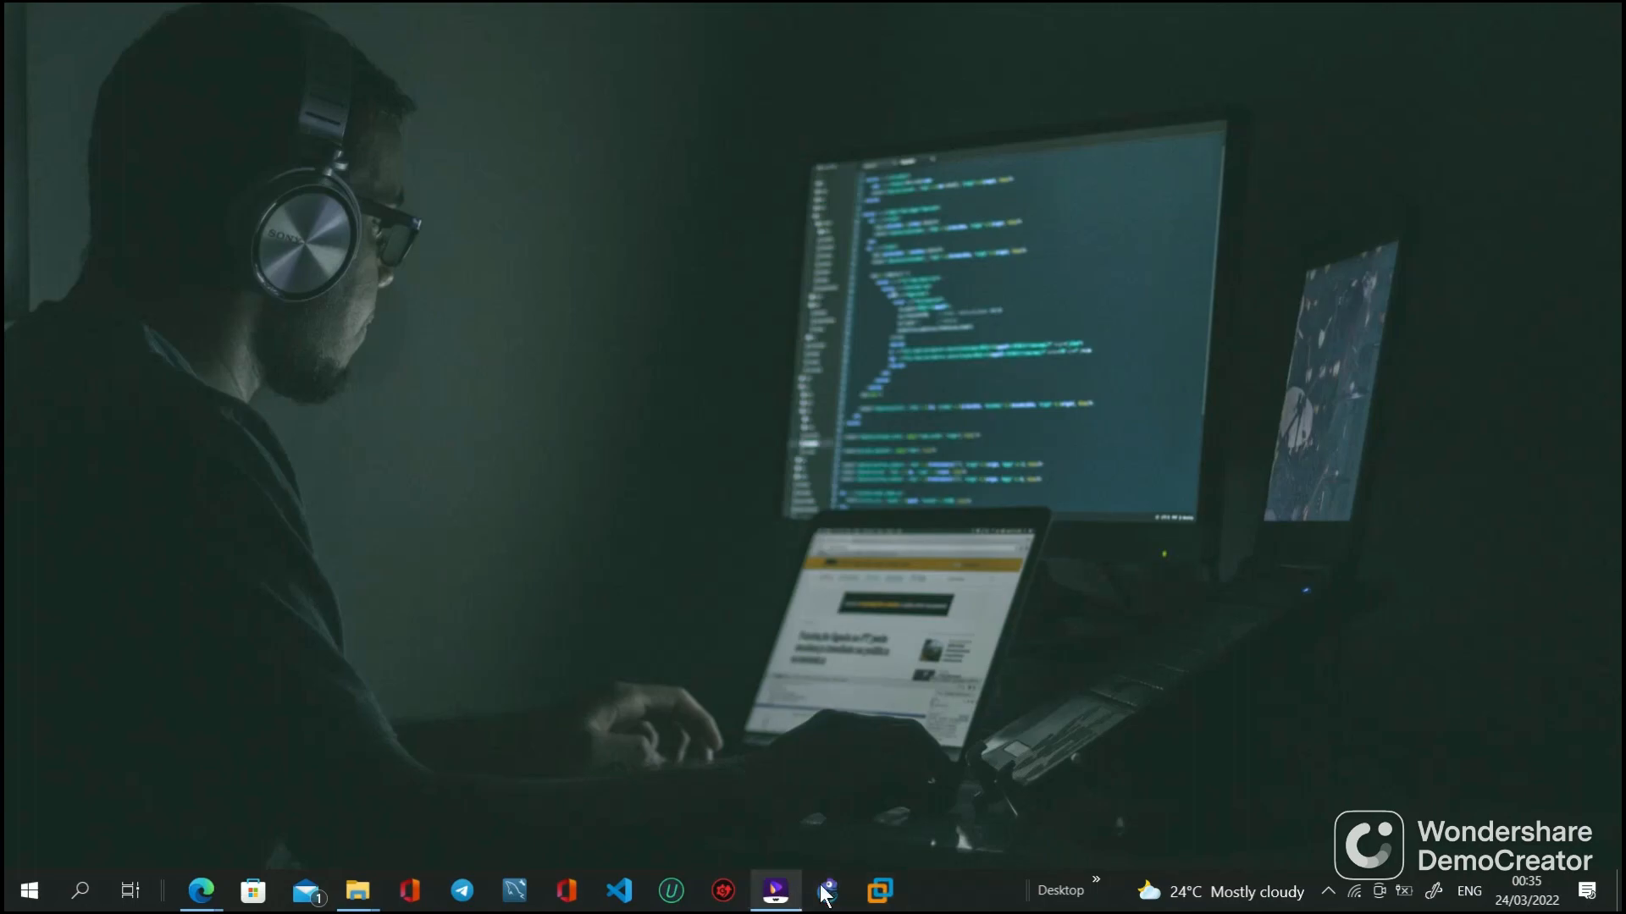
- Restore the screen recorder's control bar from the hidden system tray icons and stop the recording
click(1328, 896)
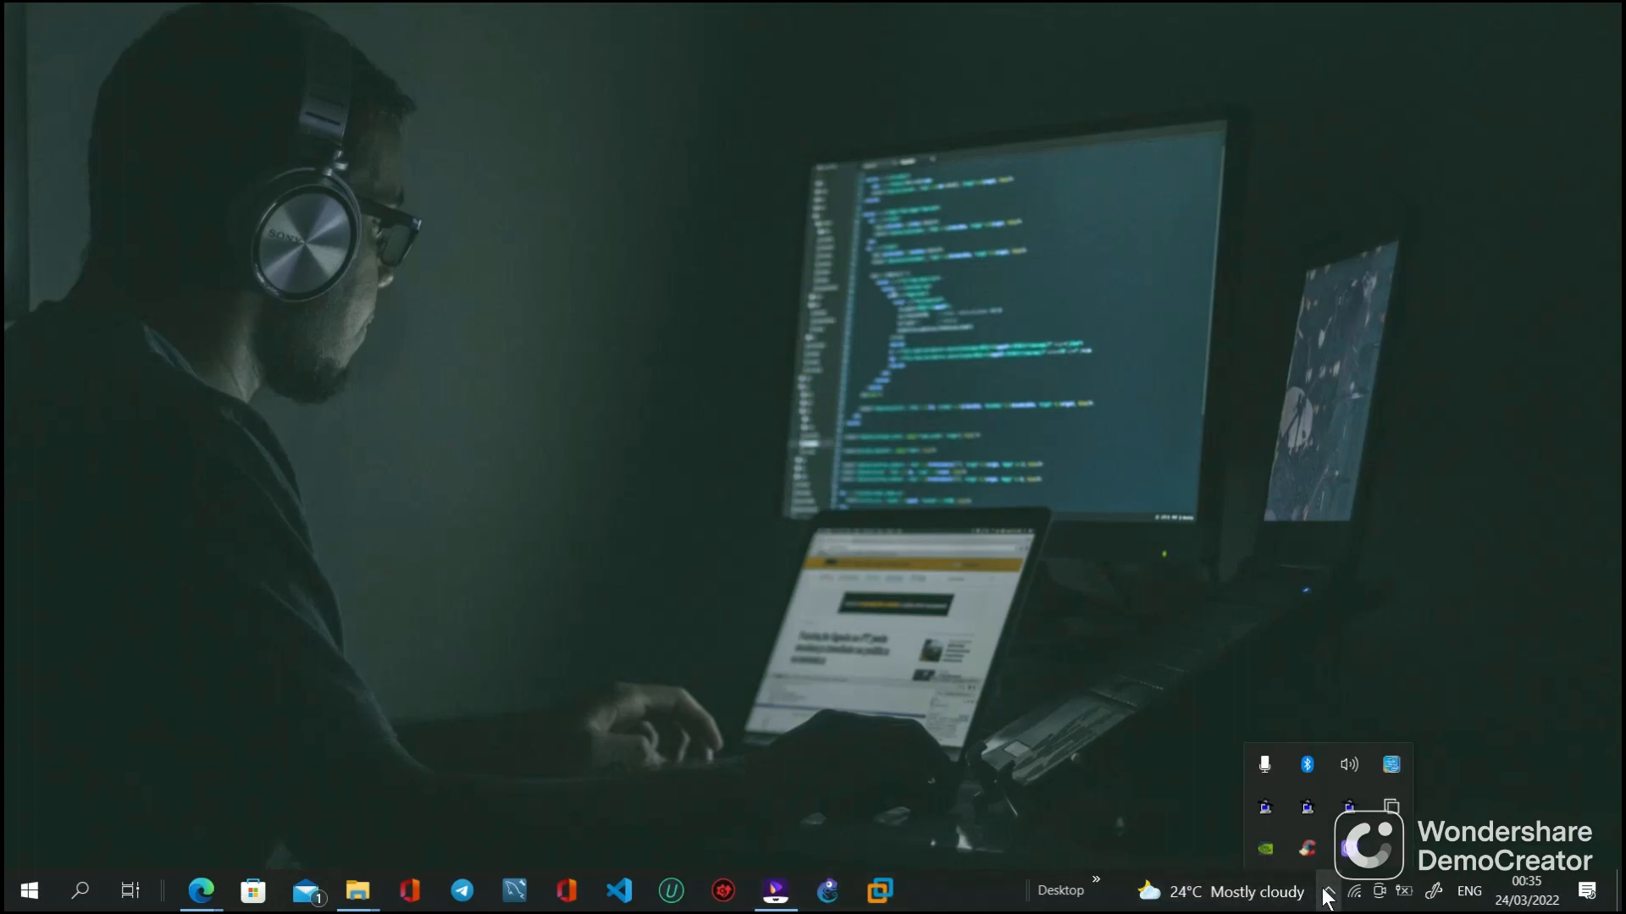
click(1346, 850)
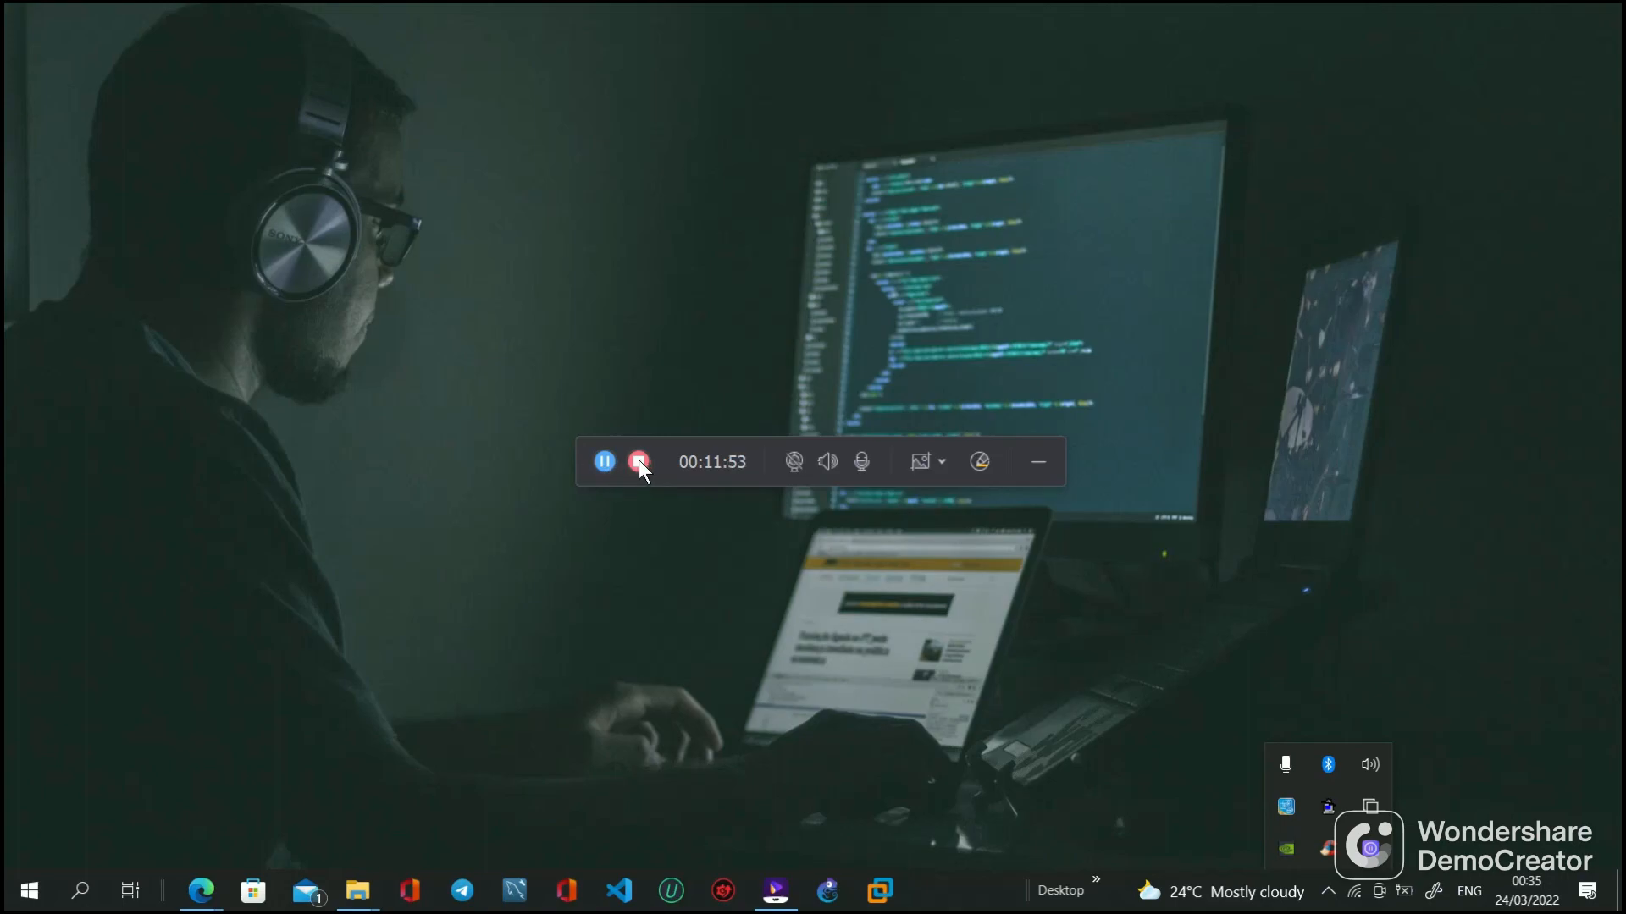
click(639, 461)
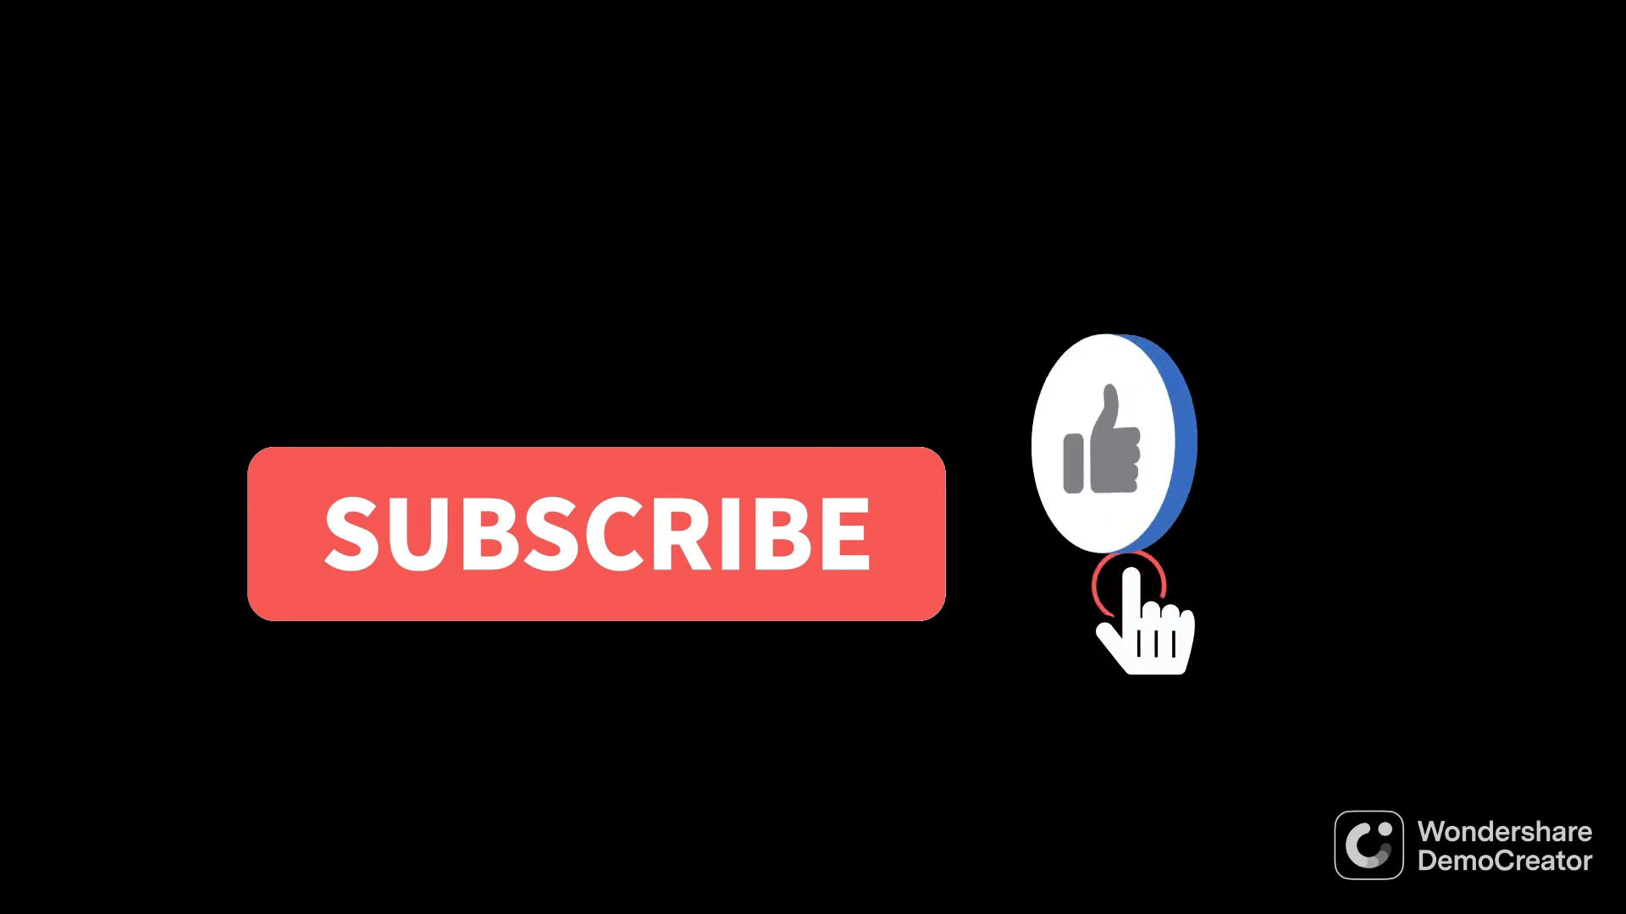